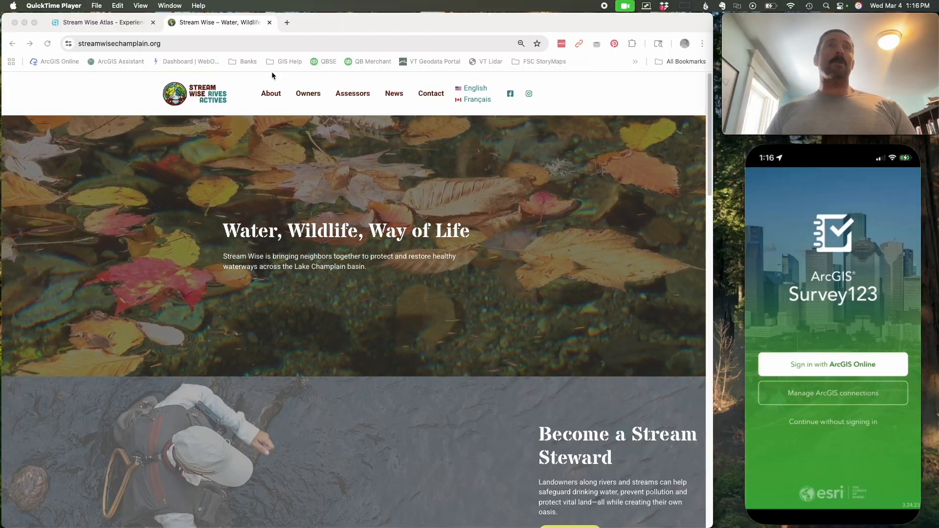
- Launch the Desktop Assessment Atlas from the site's Assessors page and collapse its instructions to expose the full map
click(353, 97)
click(354, 98)
scroll(334, 322, down, 5)
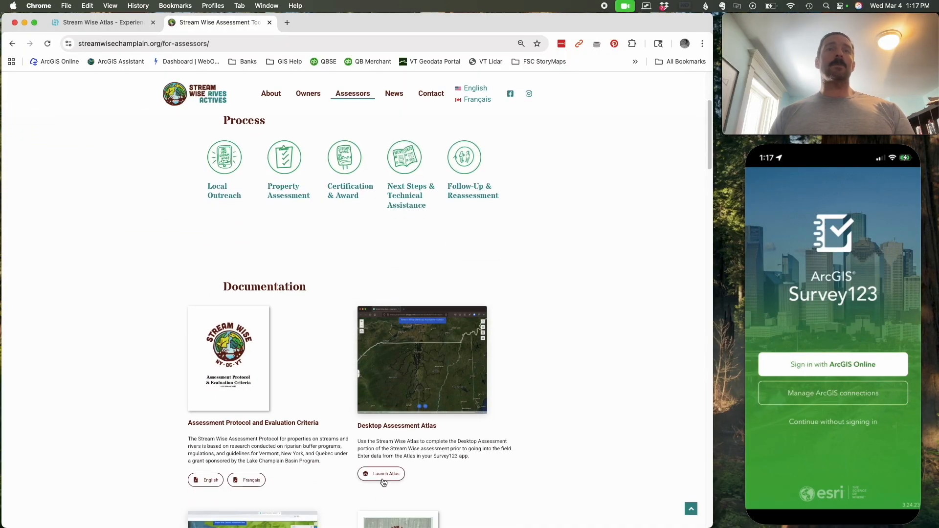
click(382, 477)
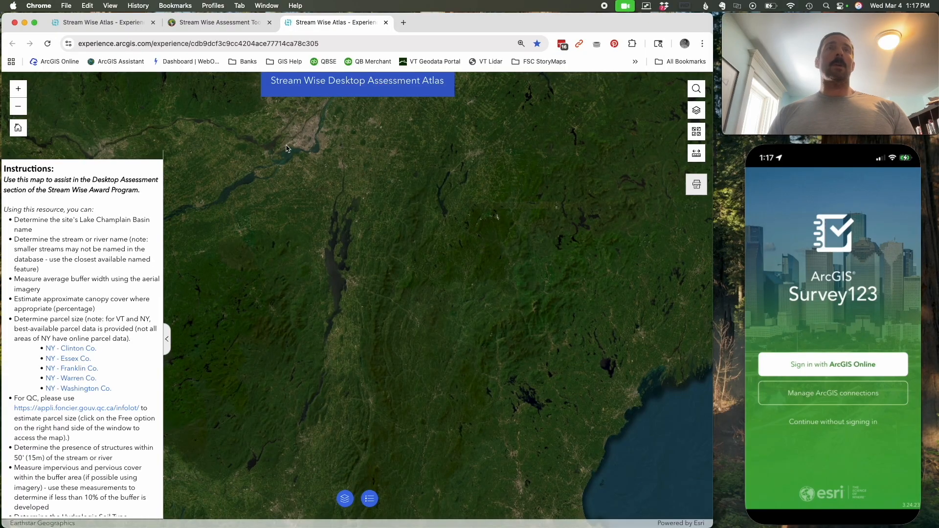
click(168, 340)
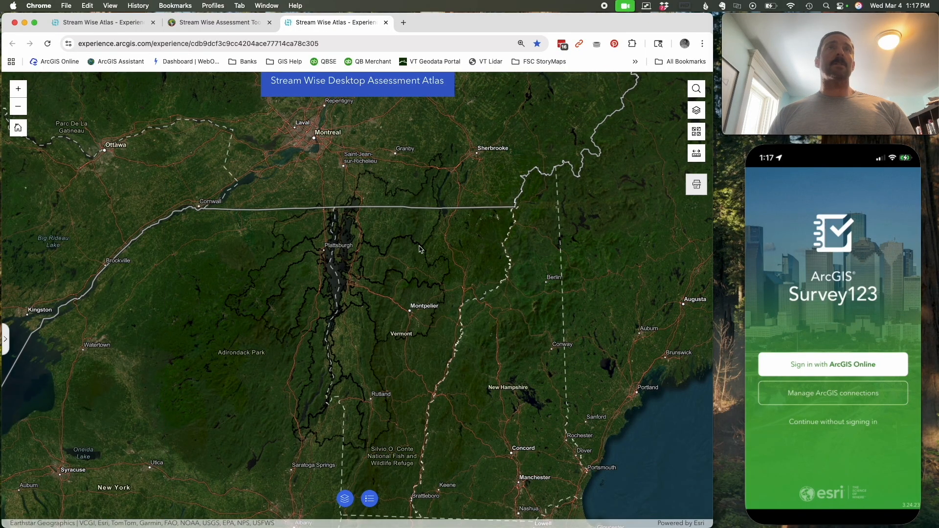
- Check the Survey123 App entry in the Assessors page documentation and switch to Survey123 on the mirrored phone
click(230, 30)
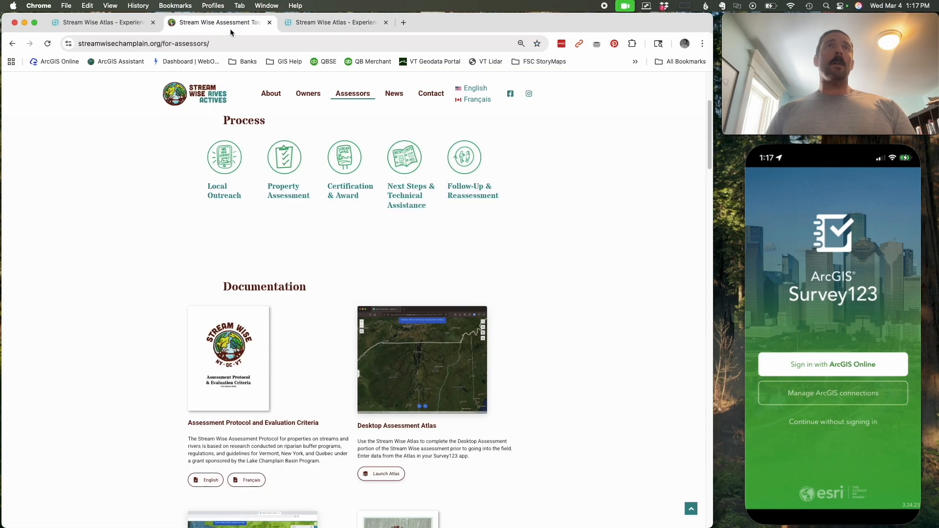
scroll(171, 269, down, 3)
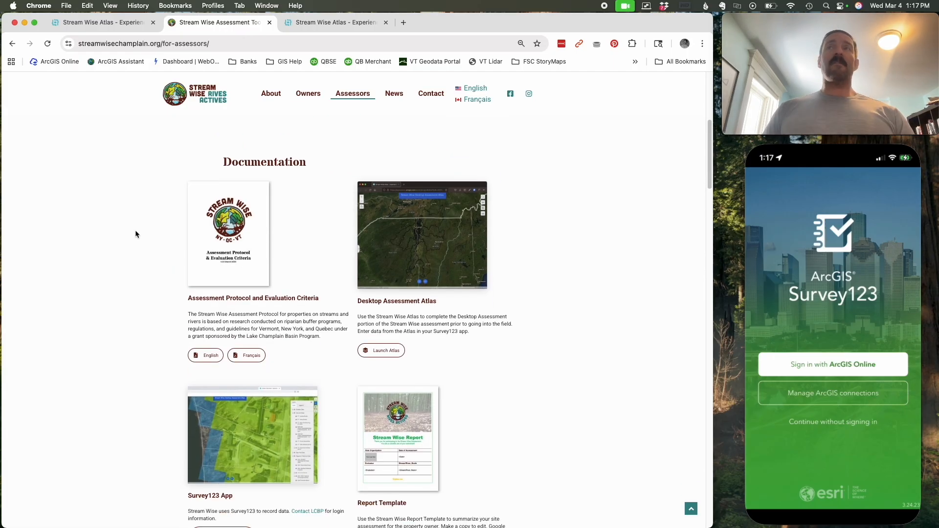
click(832, 161)
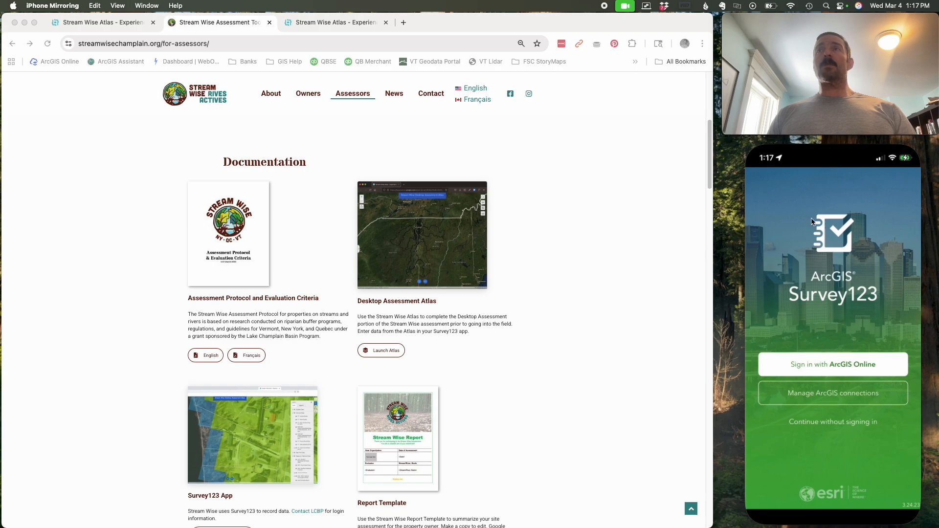
- Sign in to Survey123 with ArcGIS Online, entering the account username and password
click(824, 366)
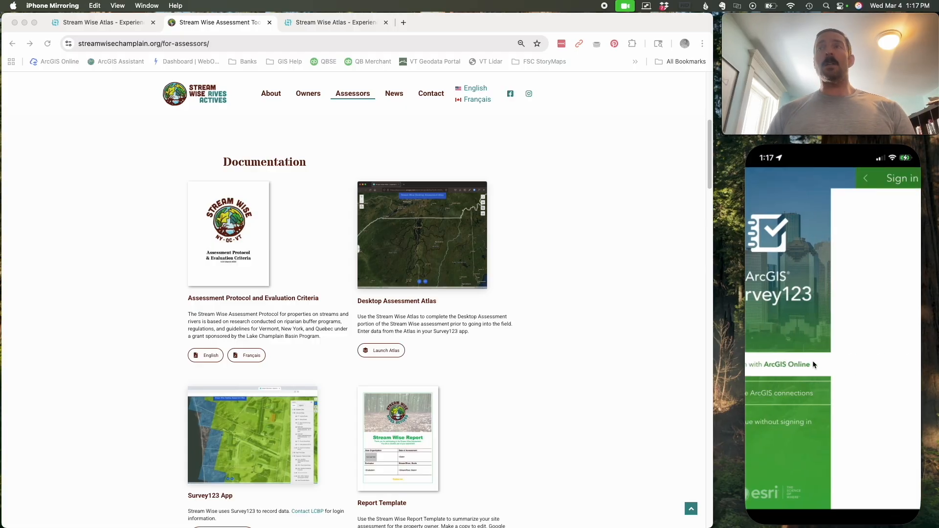
click(811, 323)
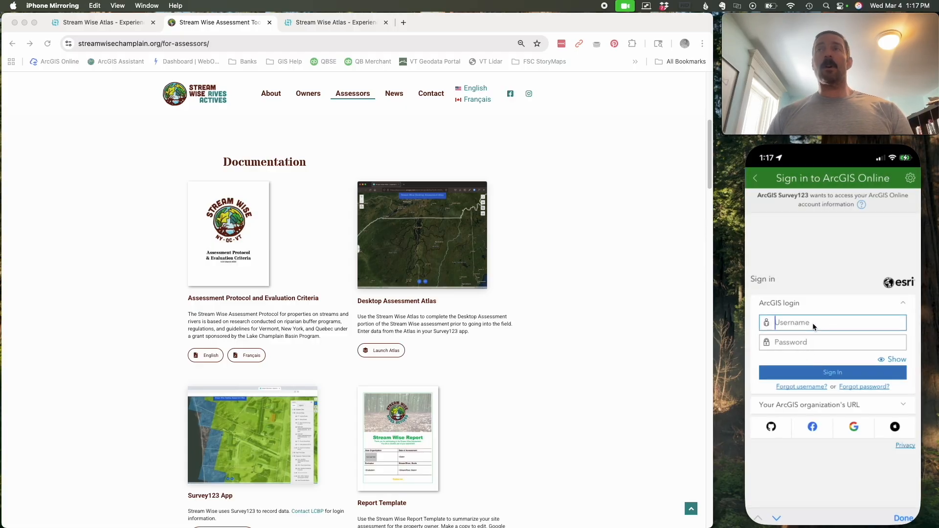
text(Dana_FSC)
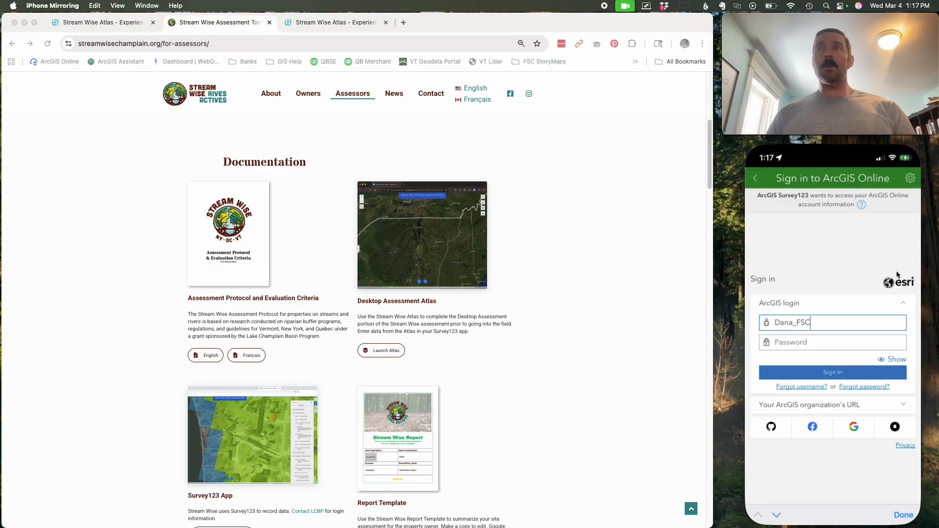
click(813, 342)
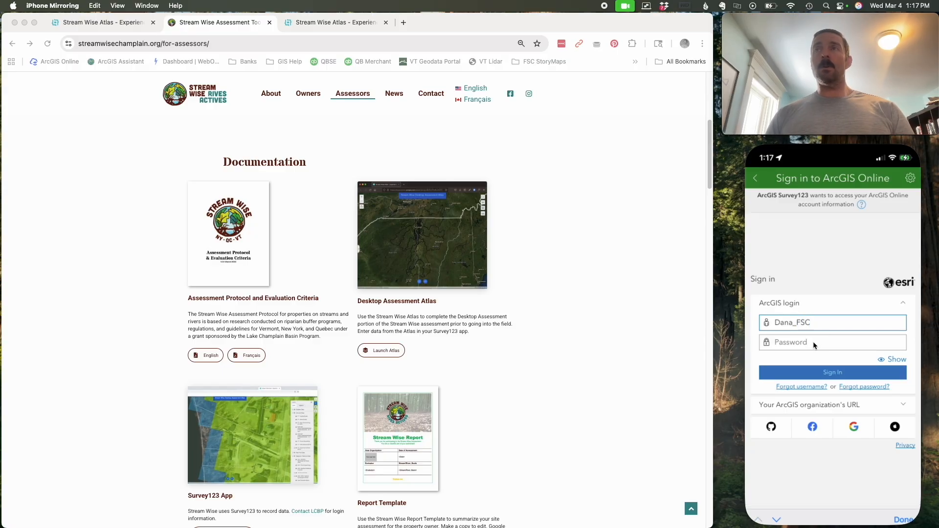
key(super+v)
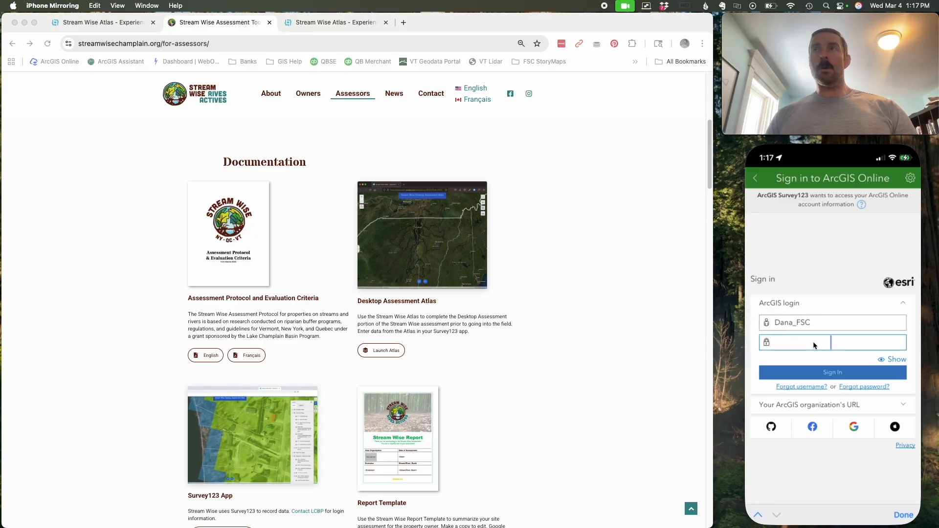
click(829, 372)
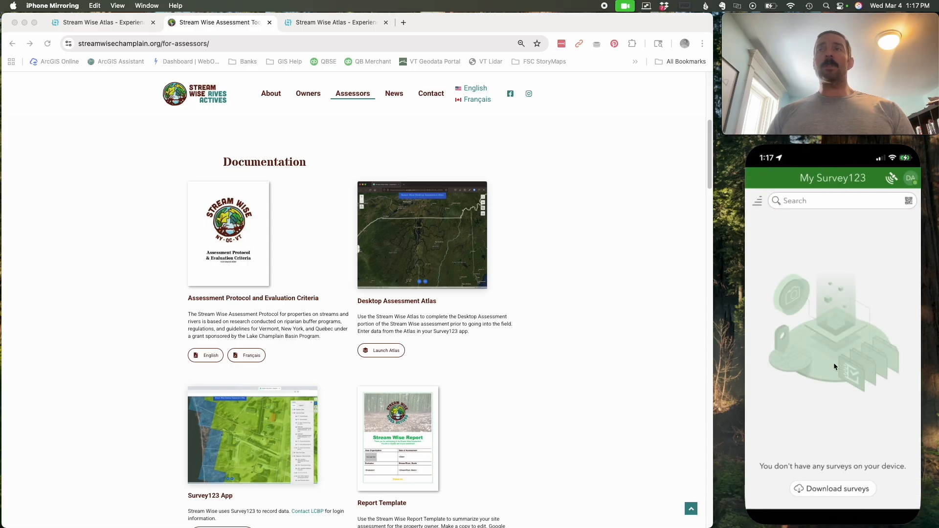
- Download the Stream Wise Field Assessment survey to the device and start collecting a new record with it
click(822, 489)
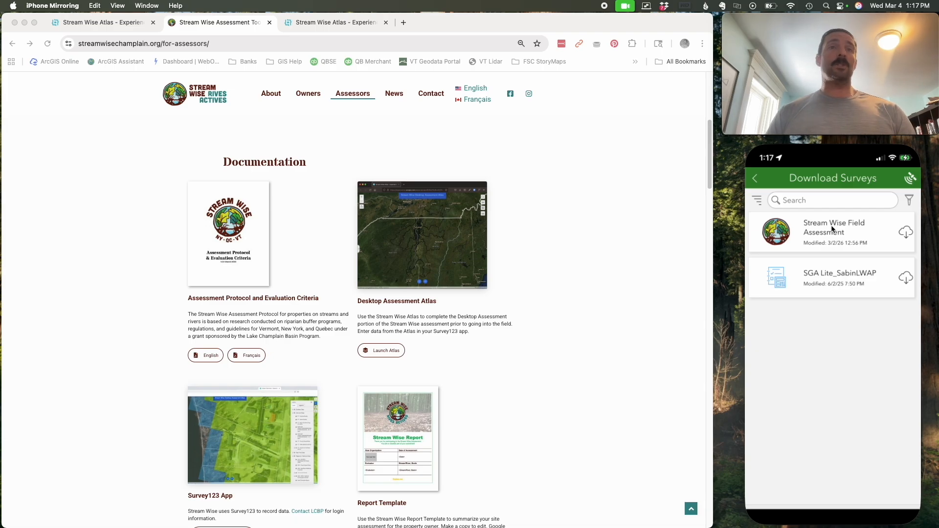
click(907, 236)
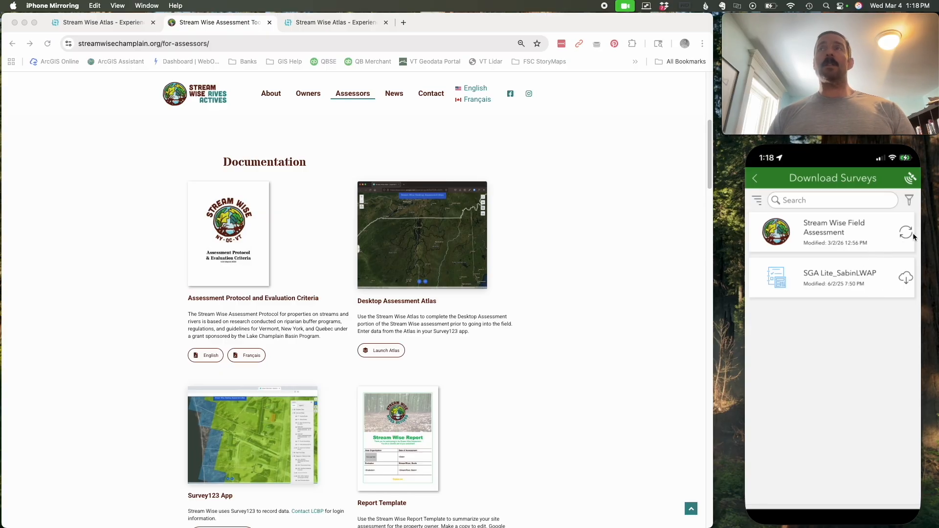
click(755, 180)
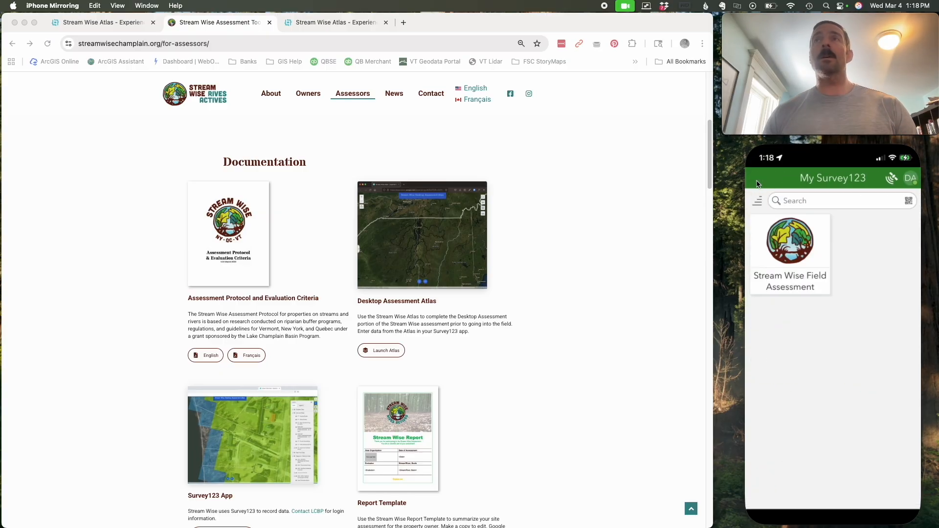
click(793, 250)
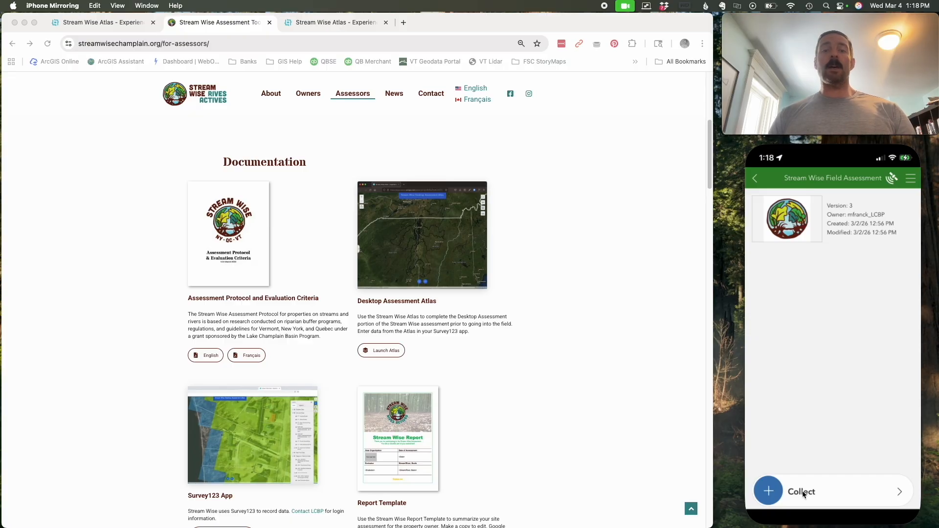
click(804, 493)
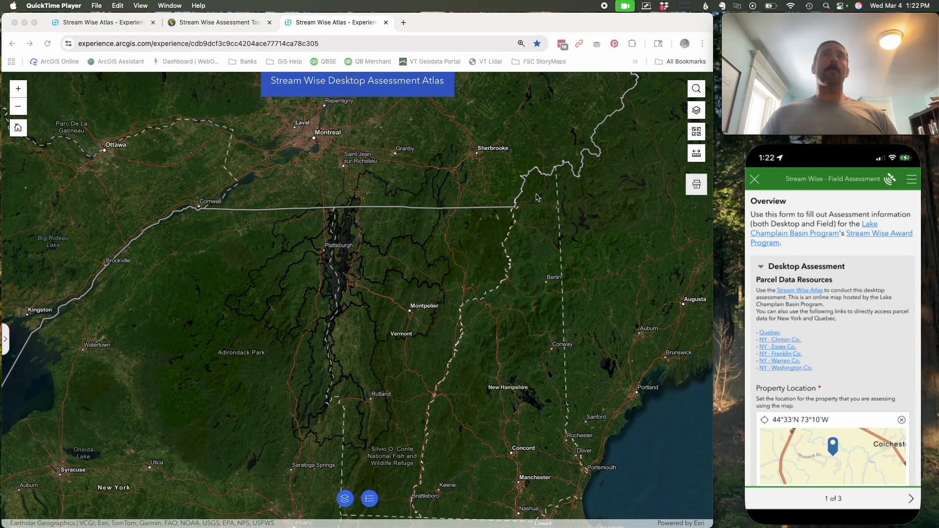
- Search the desktop atlas for the property's address in Waterbury, Vermont, and dismiss the search result
click(696, 87)
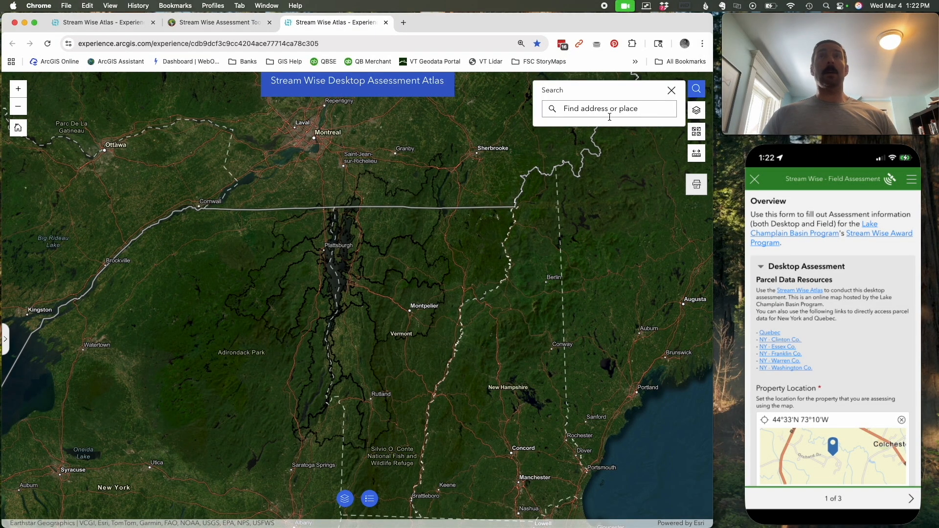
key(super+v)
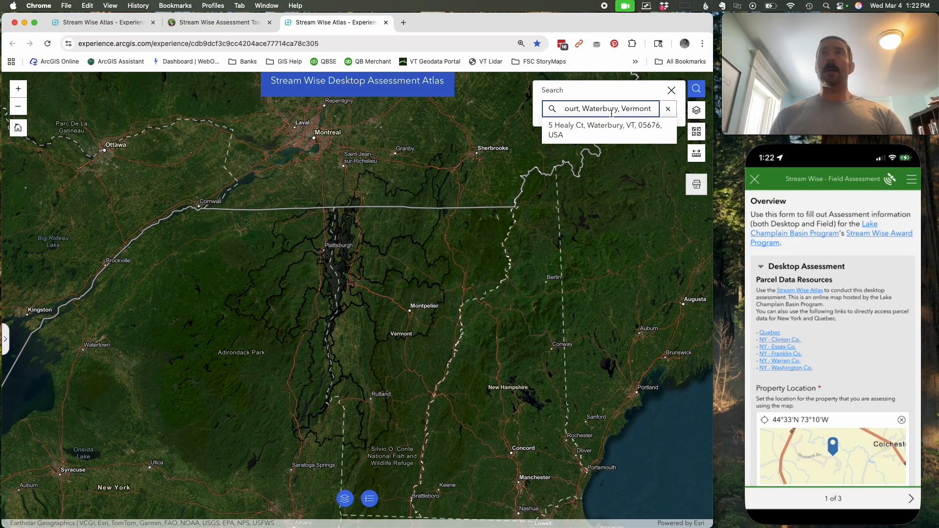
key(Return)
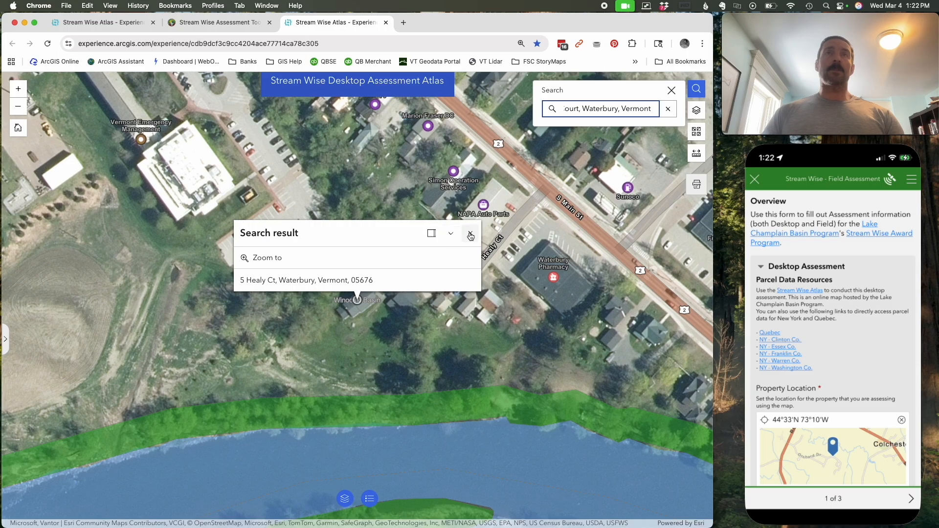
click(467, 234)
click(672, 92)
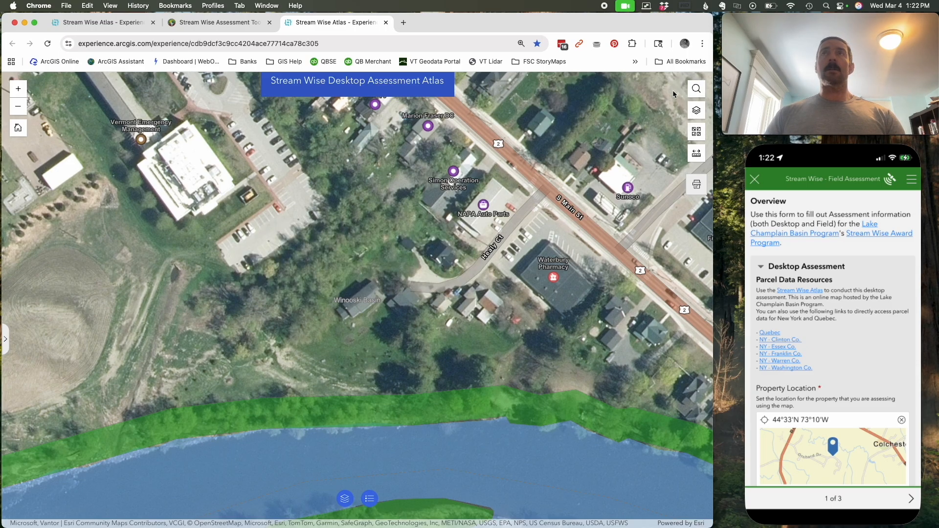
- Turn on the Vermont Data layer in the atlas to show the parcel boundaries
click(696, 110)
click(674, 174)
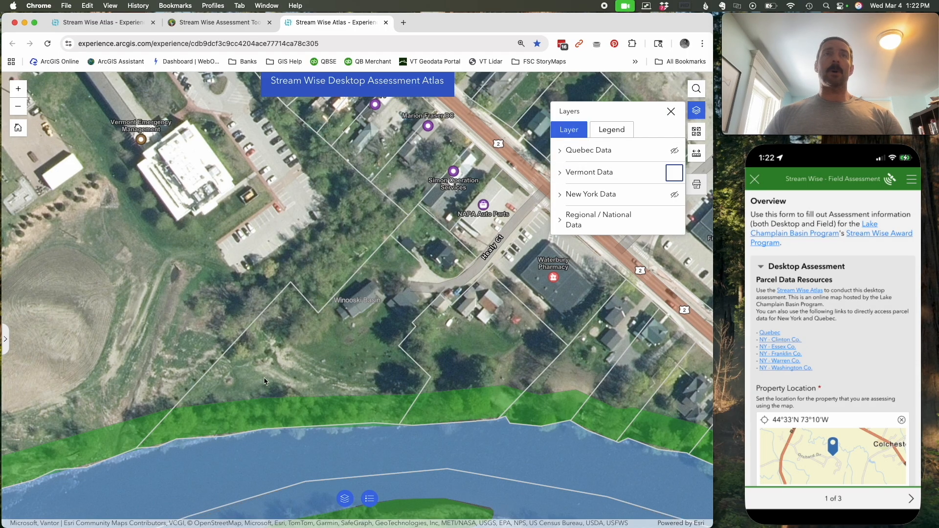
click(670, 112)
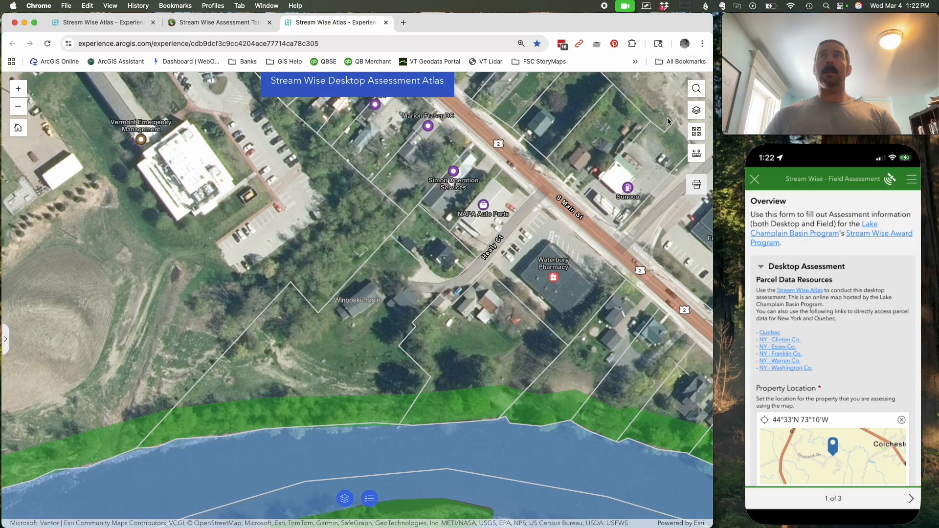
- Open the survey form's Property Location map and place the pin by searching for the property's street address in Waterbury, VT
click(861, 365)
scroll(856, 308, down, 2)
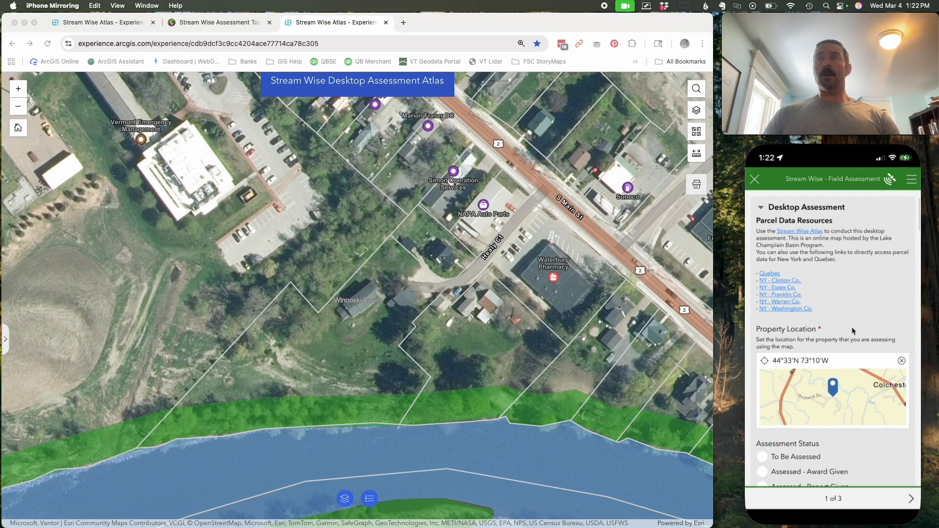
click(834, 389)
click(810, 218)
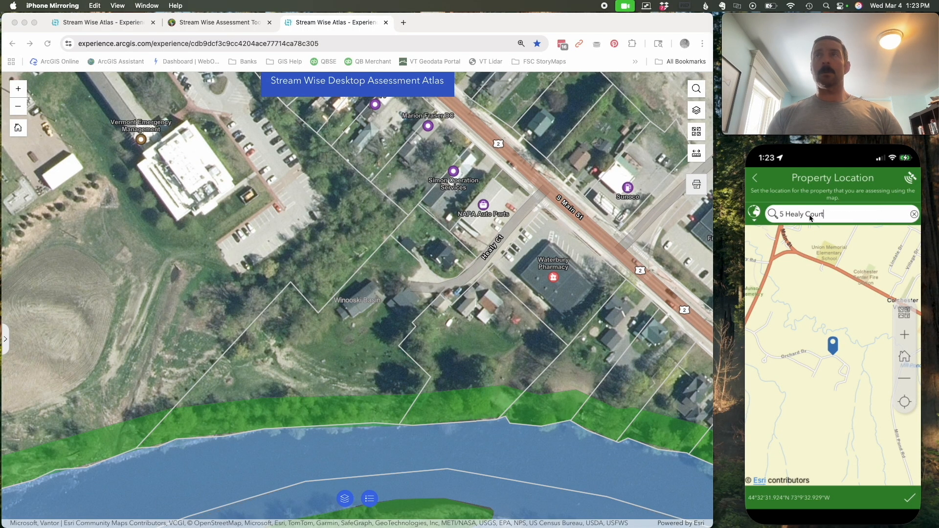
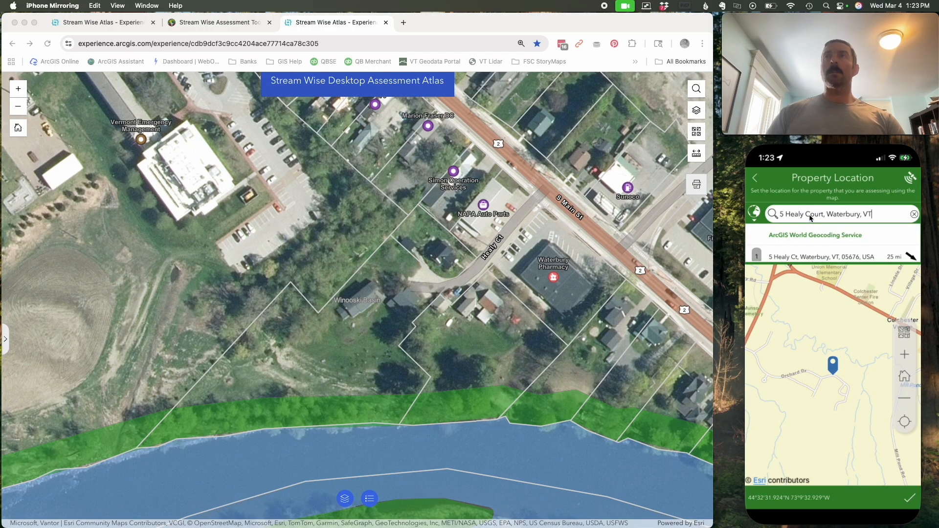
click(809, 256)
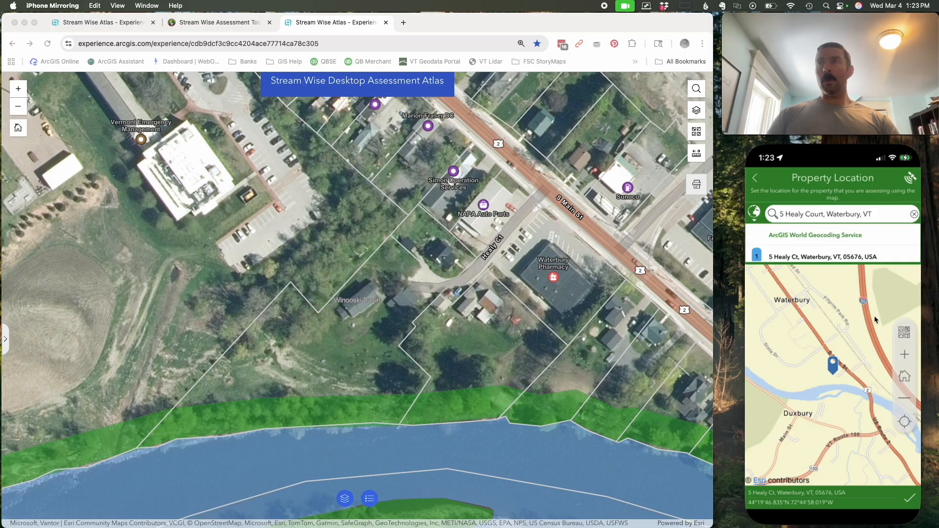
- Switch the Property Location map to a satellite imagery basemap, check the pin against the parcel up close, and accept the location
click(906, 334)
scroll(875, 264, down, 3)
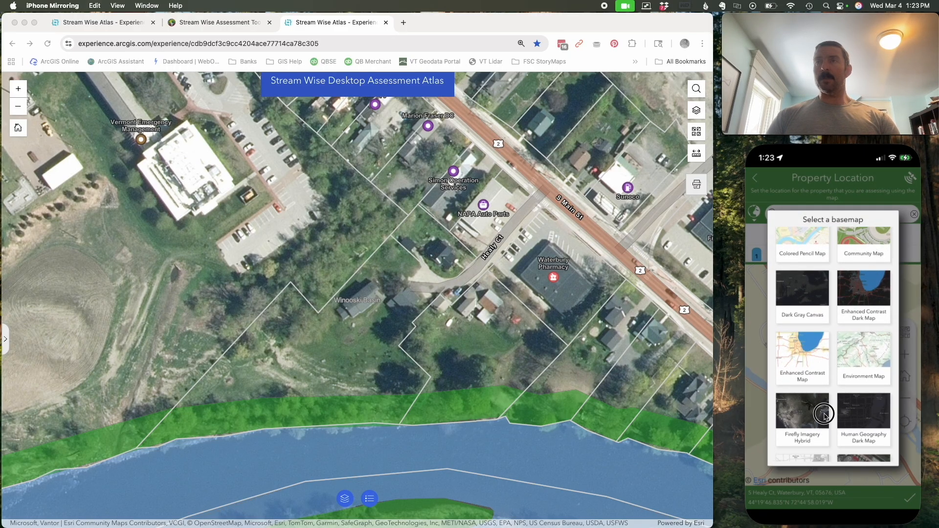
scroll(824, 413, down, 4)
click(783, 440)
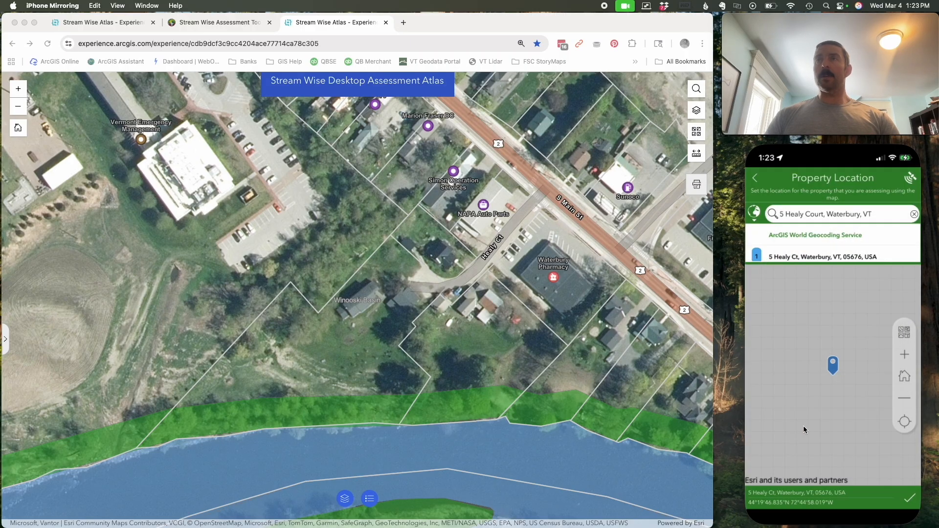
click(907, 358)
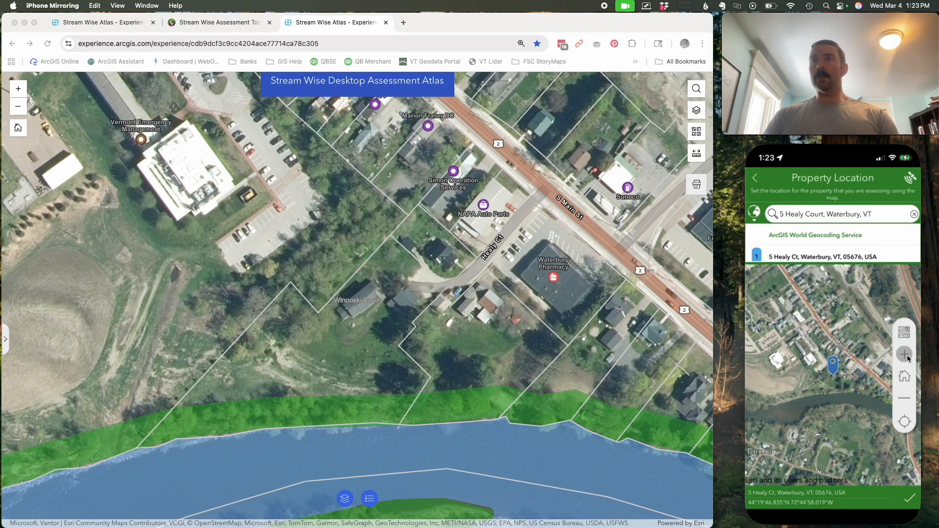
click(907, 358)
click(908, 359)
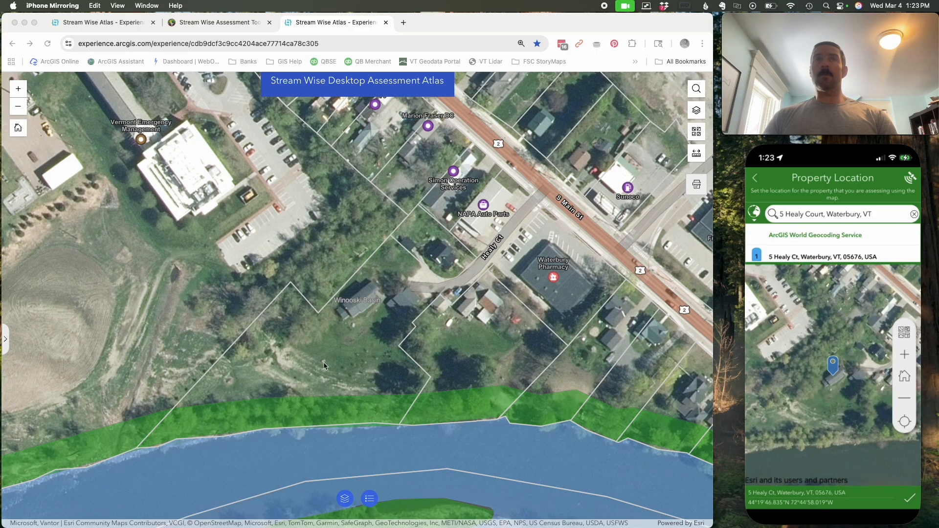
click(906, 497)
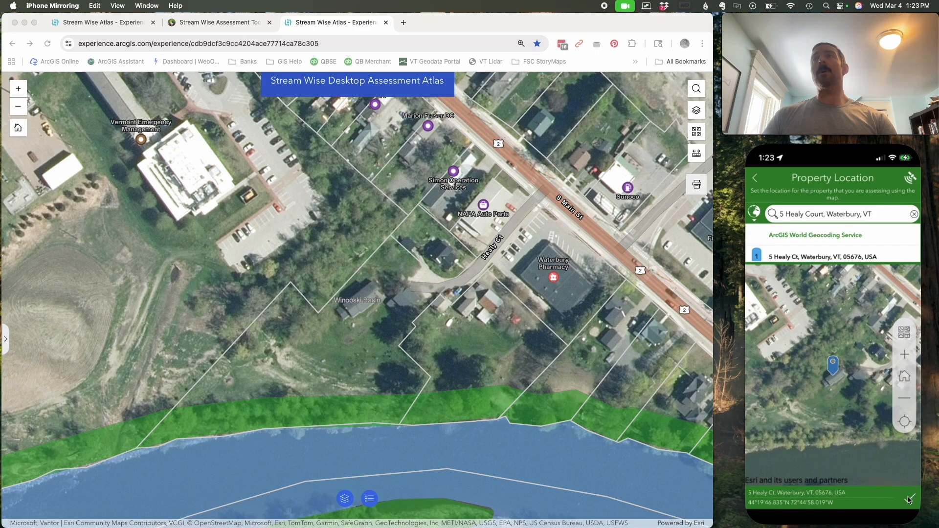
- Set the form's Assessment Status to To Be Assessed
drag(866, 370, 843, 242)
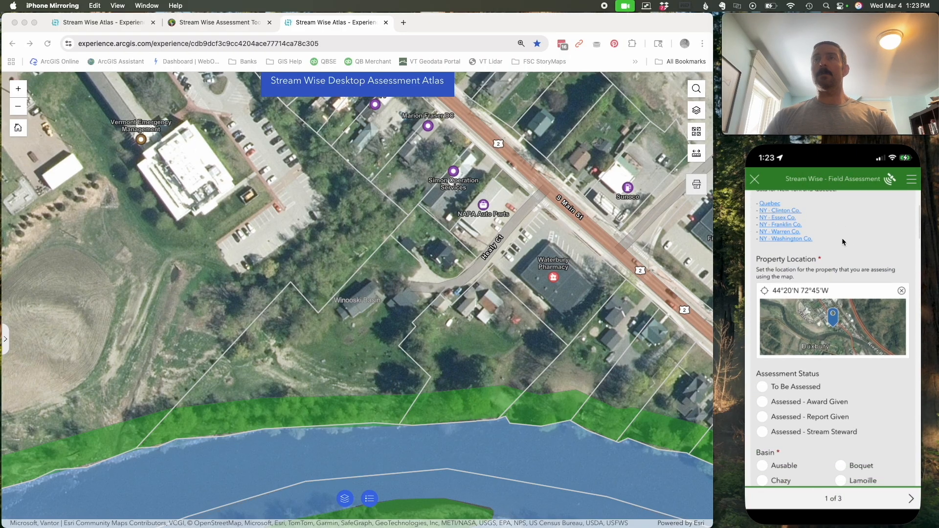
drag(898, 368, 887, 298)
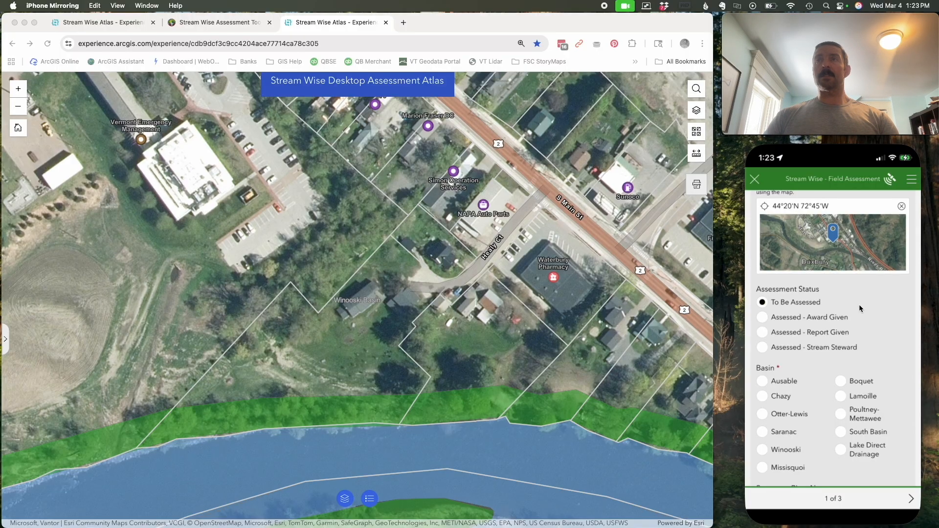
drag(891, 407, 841, 308)
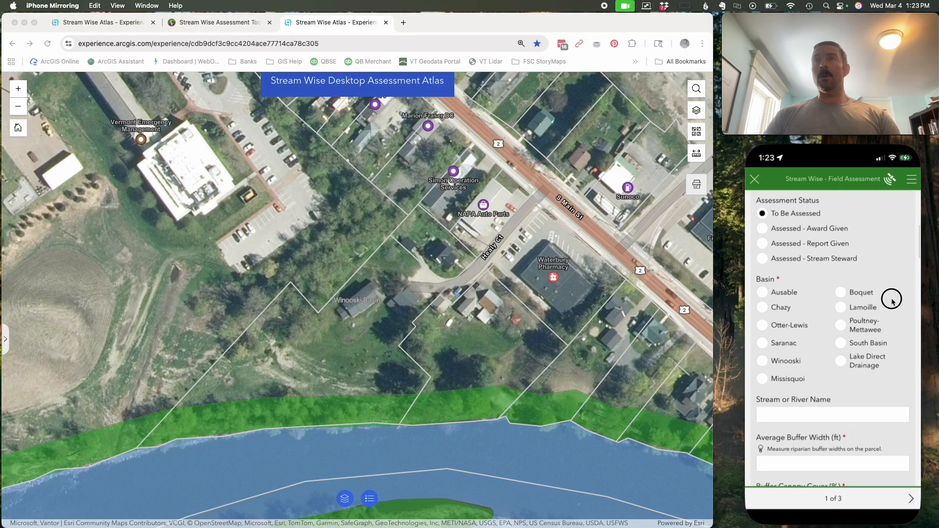
- Look up the property parcel's basin in the atlas and set the form's Basin to Winooski
click(322, 355)
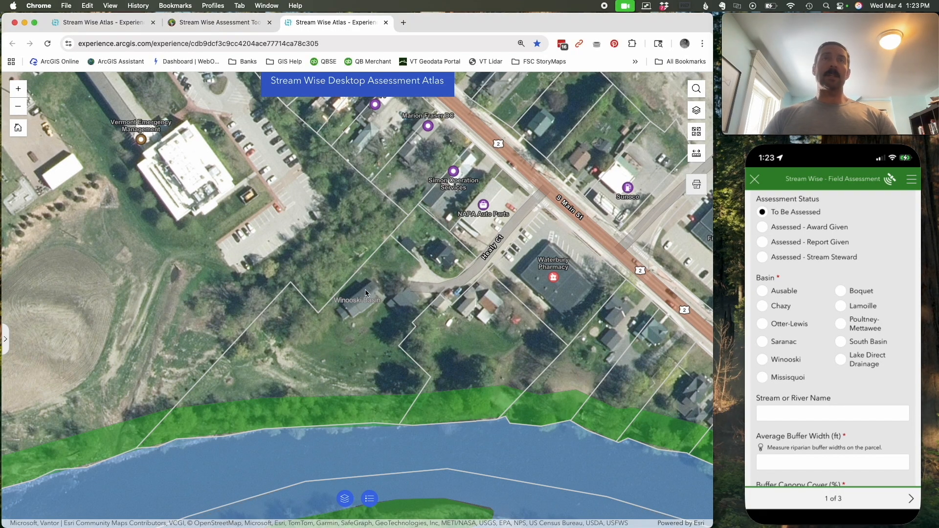
click(344, 352)
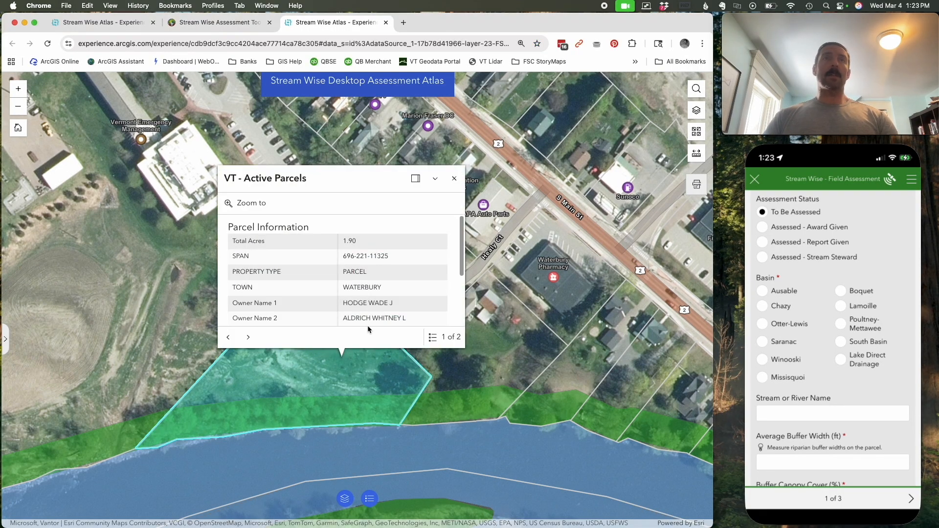
click(248, 337)
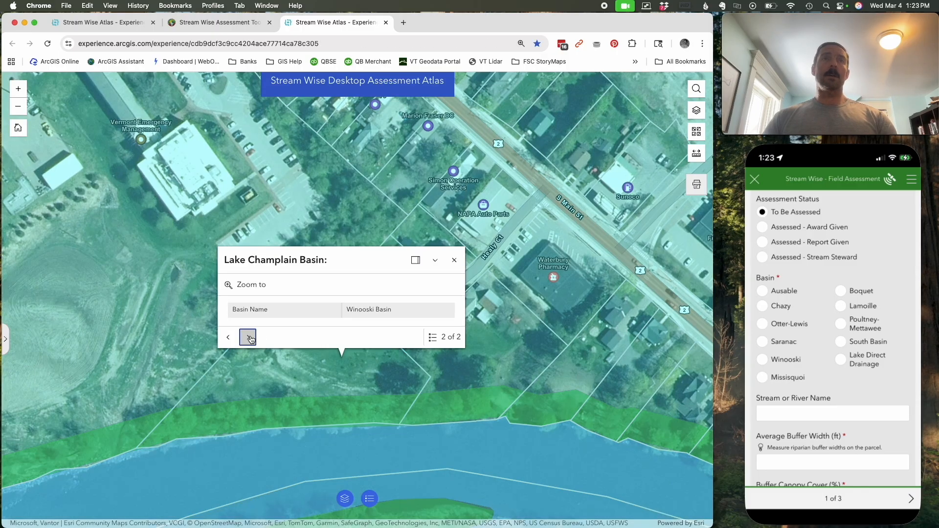
click(454, 259)
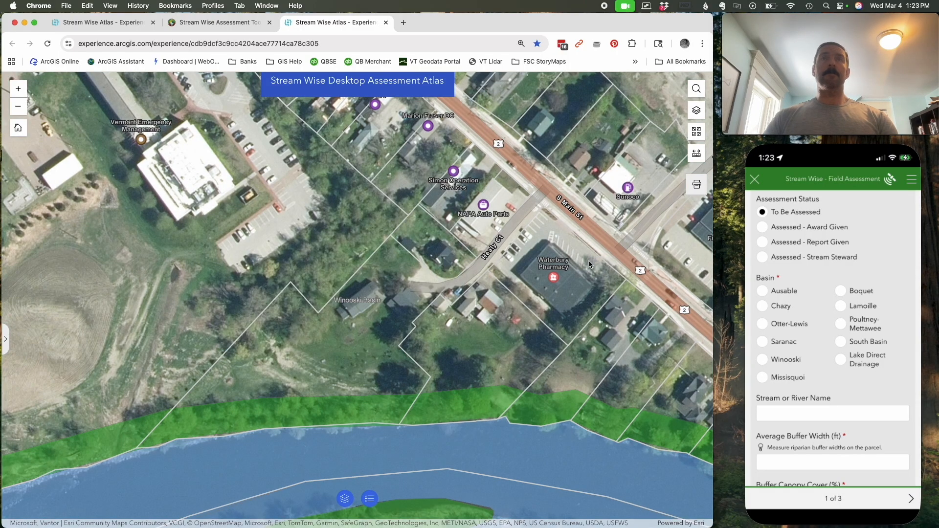
click(764, 357)
click(765, 360)
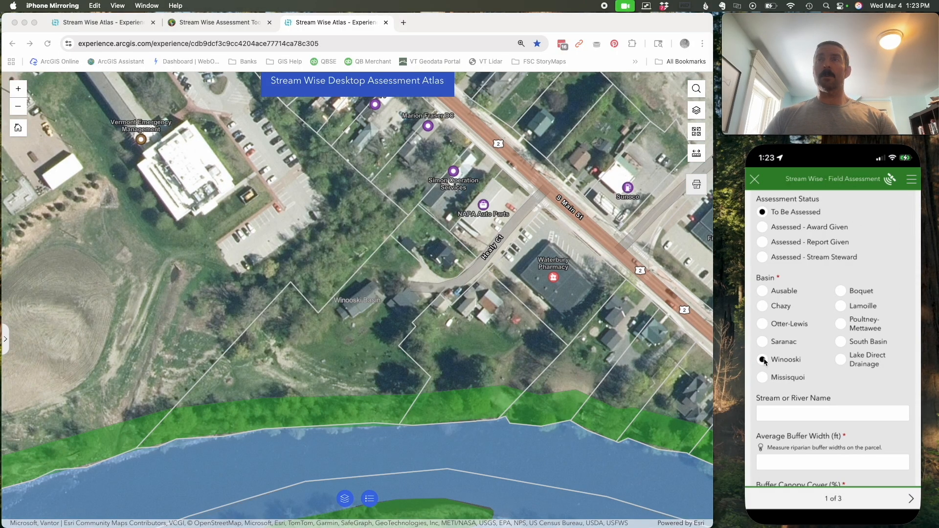
- Enter Winooski River as the form's Stream or River Name
click(779, 414)
text(Winooski River)
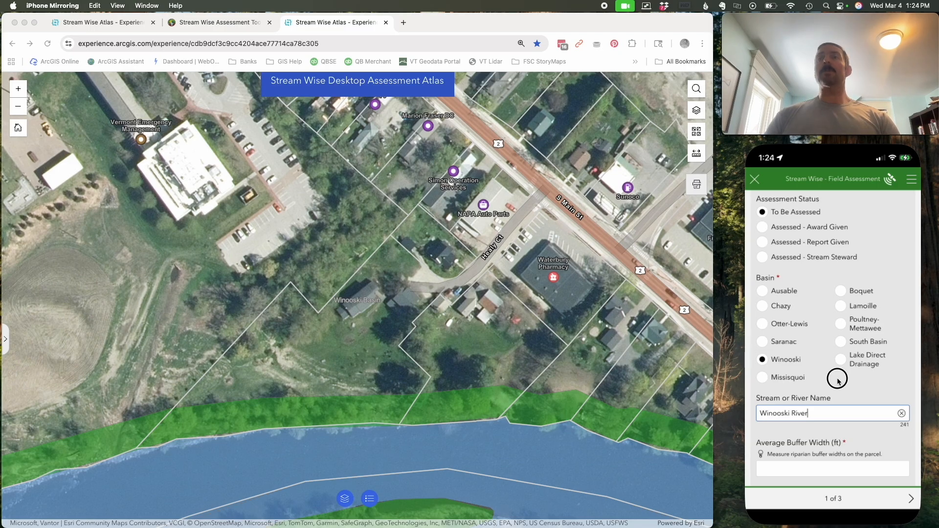
drag(834, 379, 833, 203)
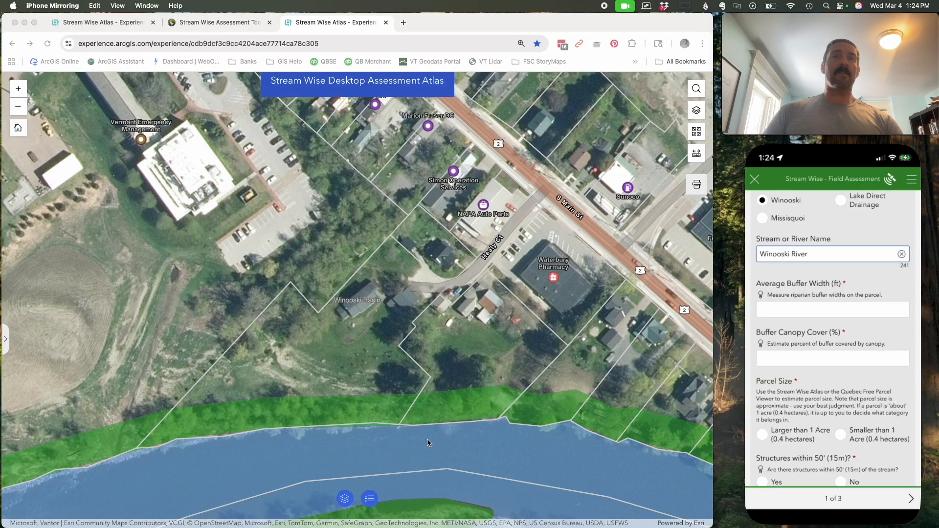
- Measure the green riparian buffer's width on the parcel, from the riverbank to its inland edge, in Imperial units
click(381, 369)
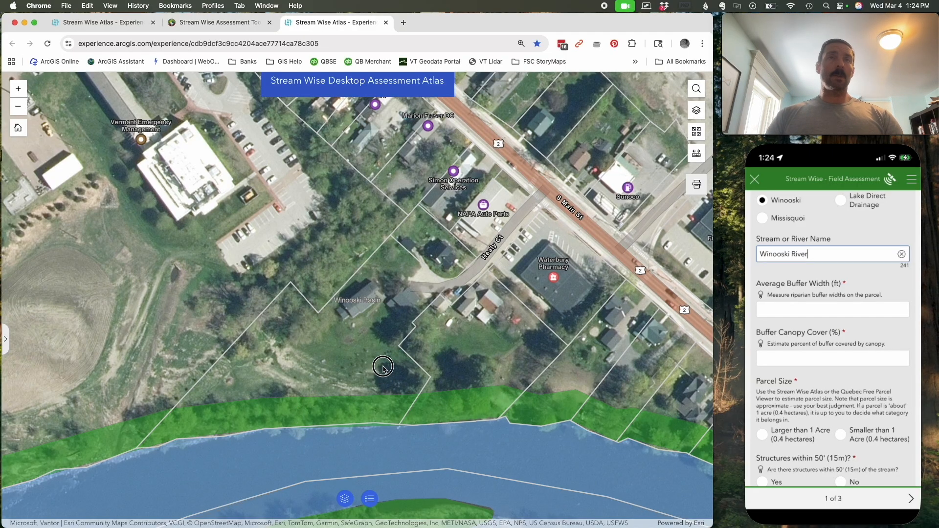
drag(361, 350, 402, 269)
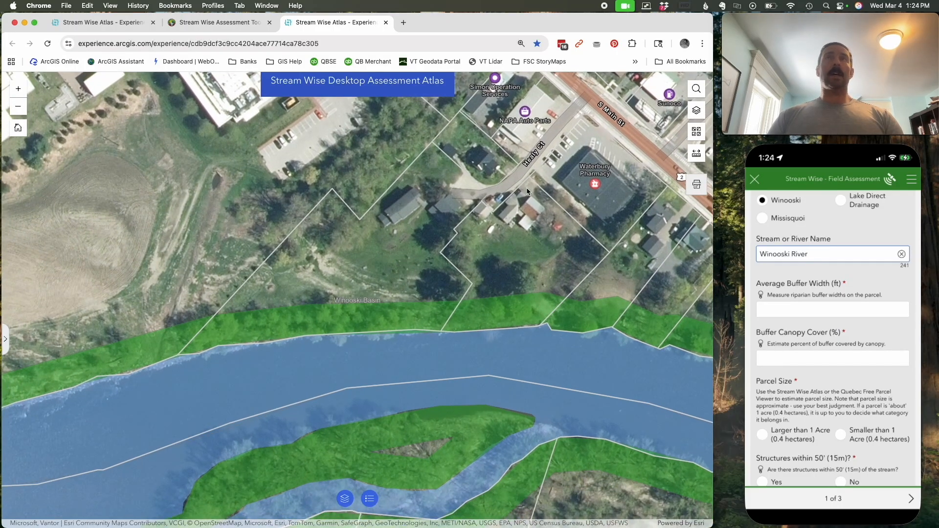
scroll(343, 344, up, 3)
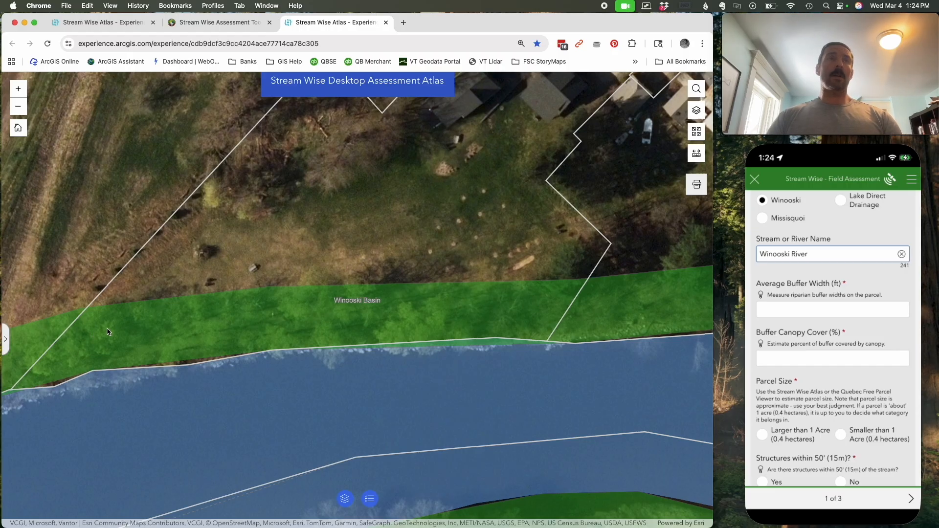
click(695, 154)
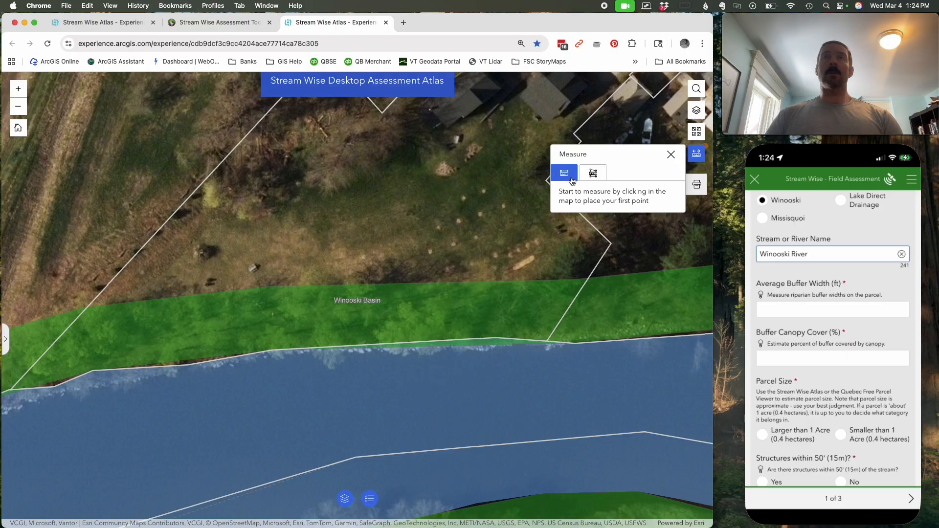
double_click(342, 341)
double_click(352, 290)
click(575, 217)
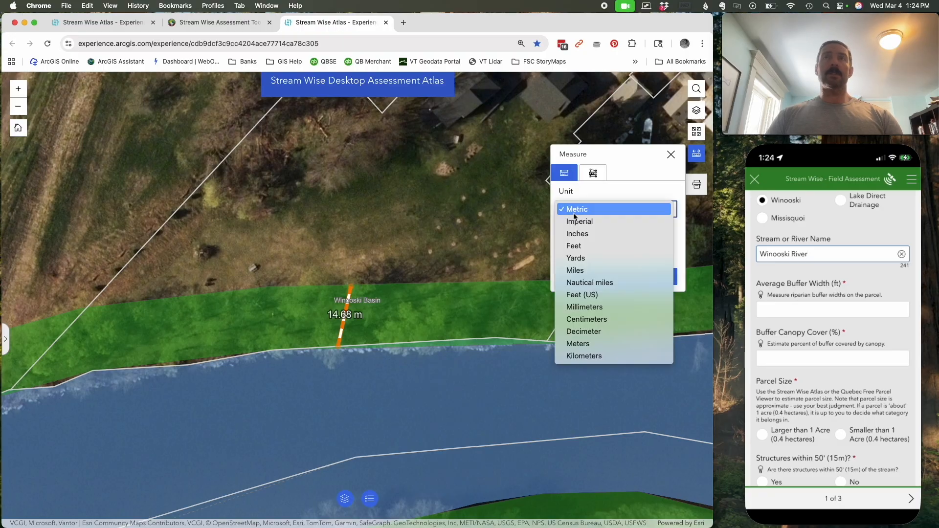
click(578, 221)
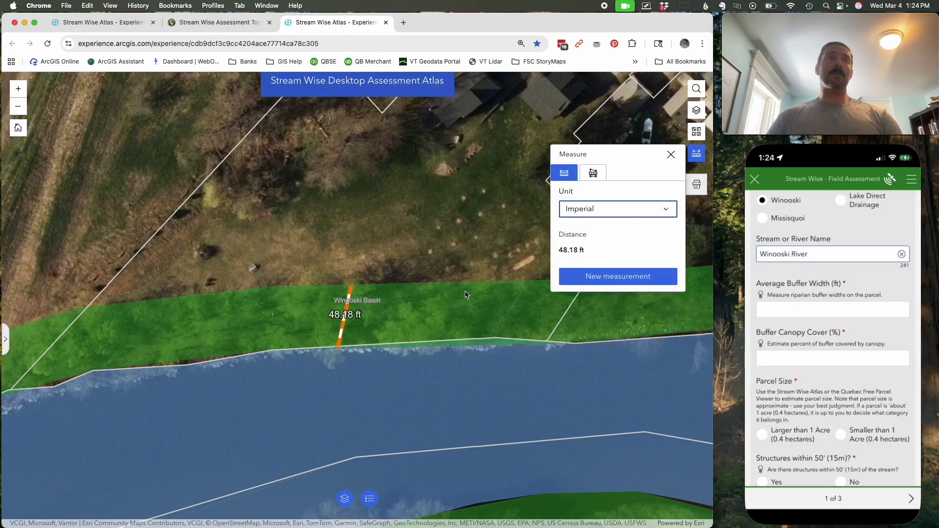
click(671, 155)
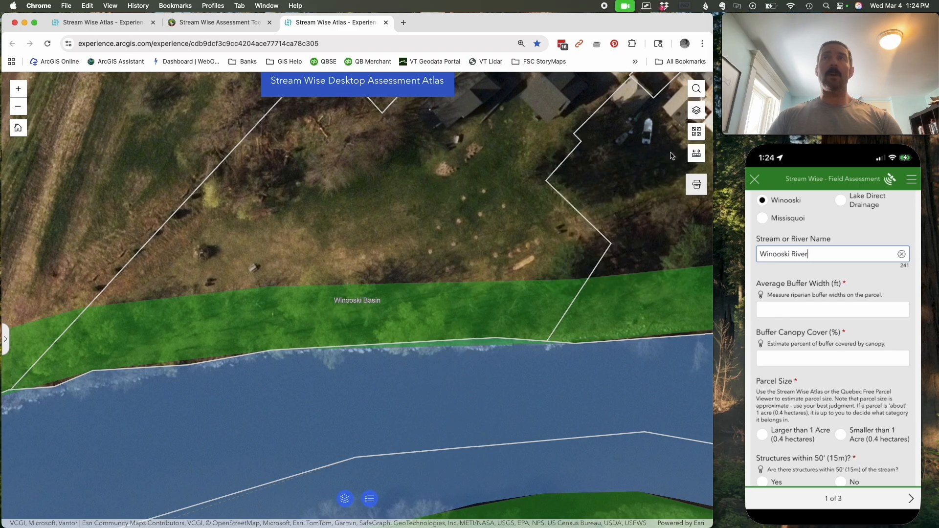
- Set the form's Average Buffer Width to 50 ft
click(787, 309)
click(788, 309)
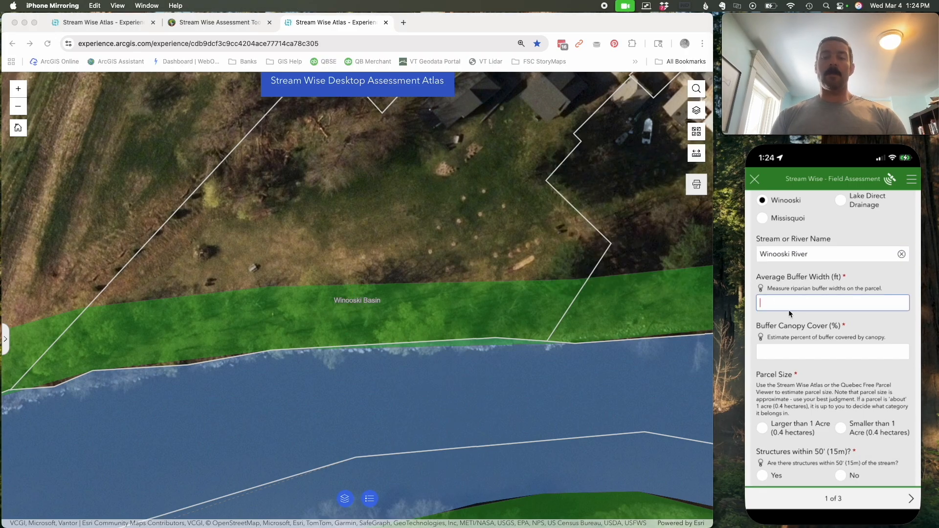
text(50)
- Hide the Regional / National Data layer briefly to inspect the tree canopy, restore it, and set Buffer Canopy Cover to 80%
click(802, 350)
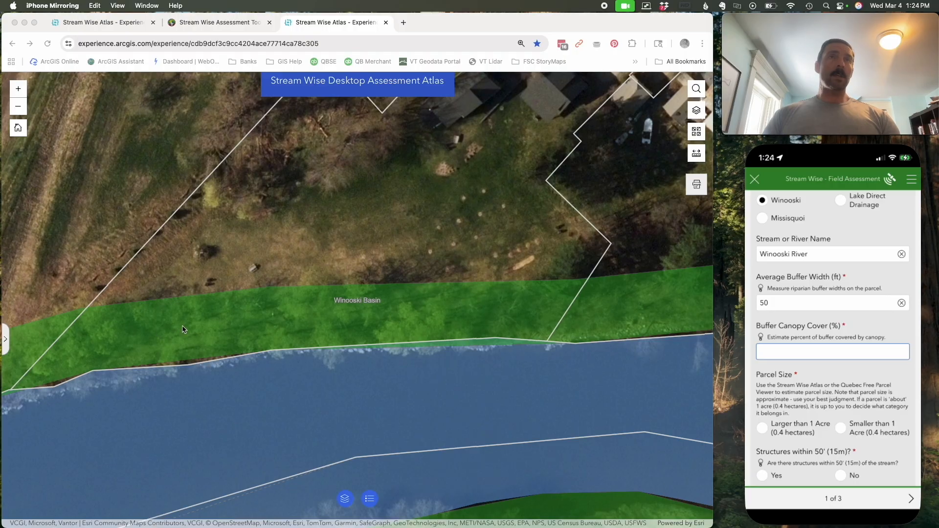
click(697, 112)
click(697, 112)
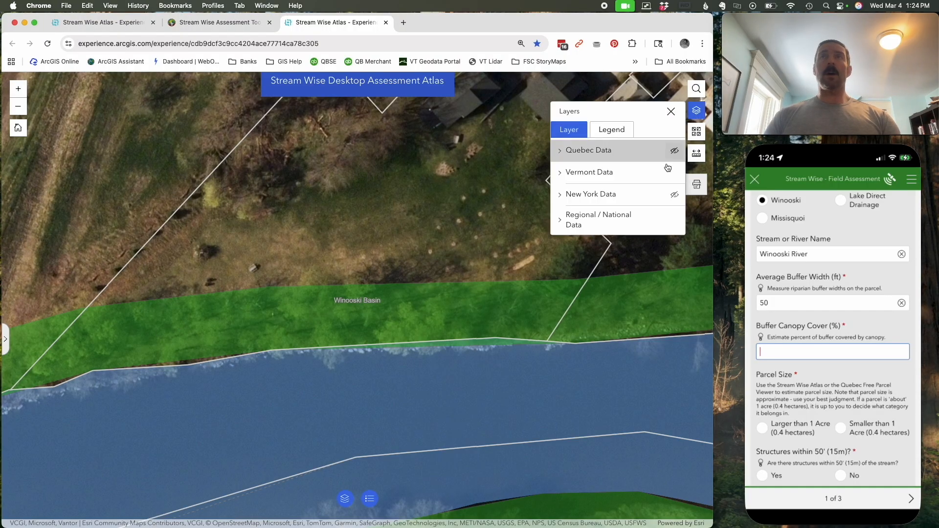
click(675, 221)
click(675, 221)
click(675, 222)
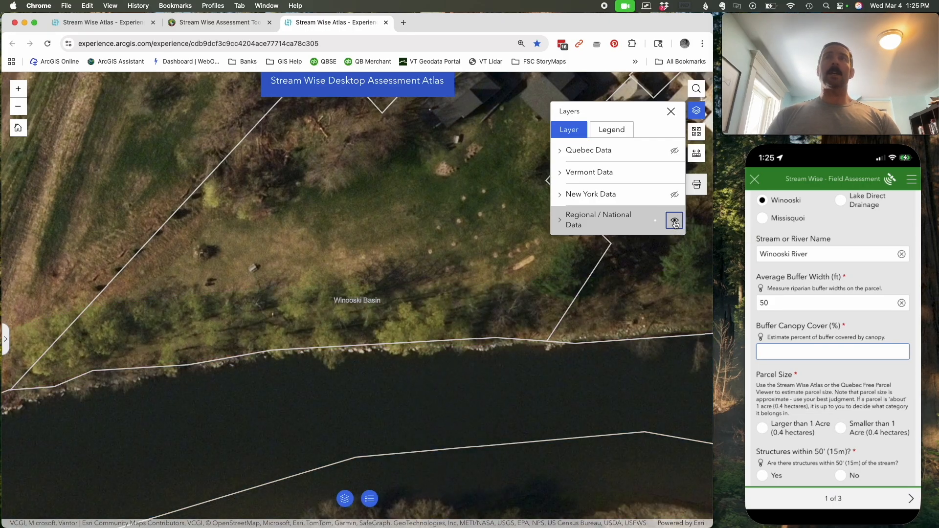
click(675, 221)
click(791, 347)
text(80)
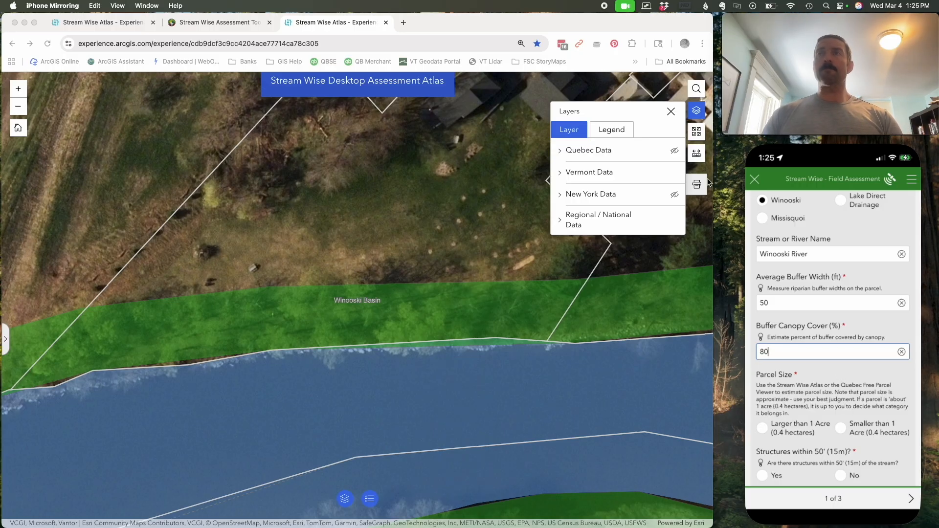
click(671, 113)
click(670, 113)
- Check the parcel's total acreage in the atlas and set the form's Parcel Size to Larger than 1 Acre (0.4 hectares)
scroll(425, 294, down, 3)
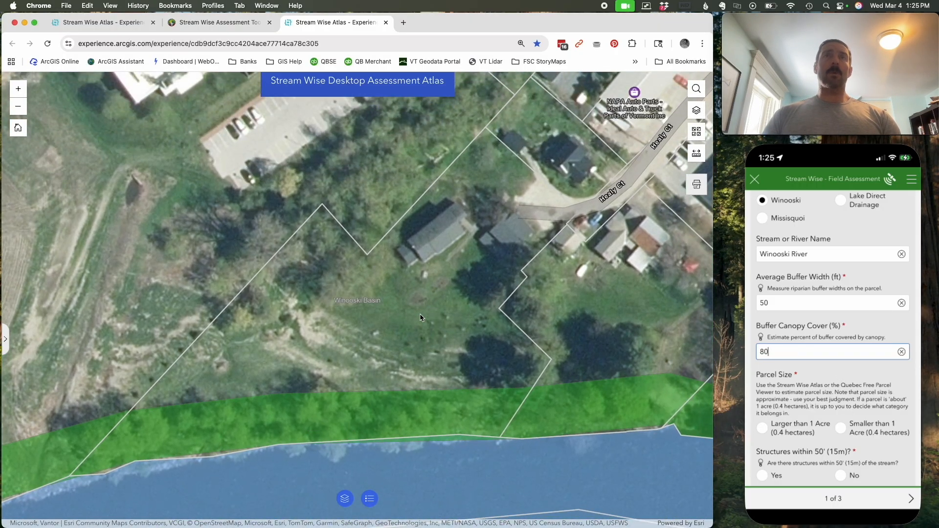
click(420, 317)
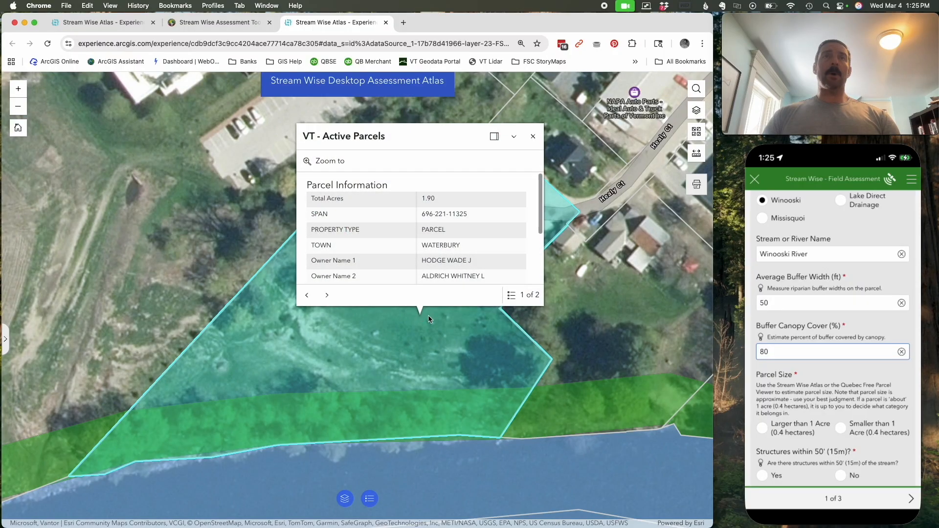
double_click(431, 199)
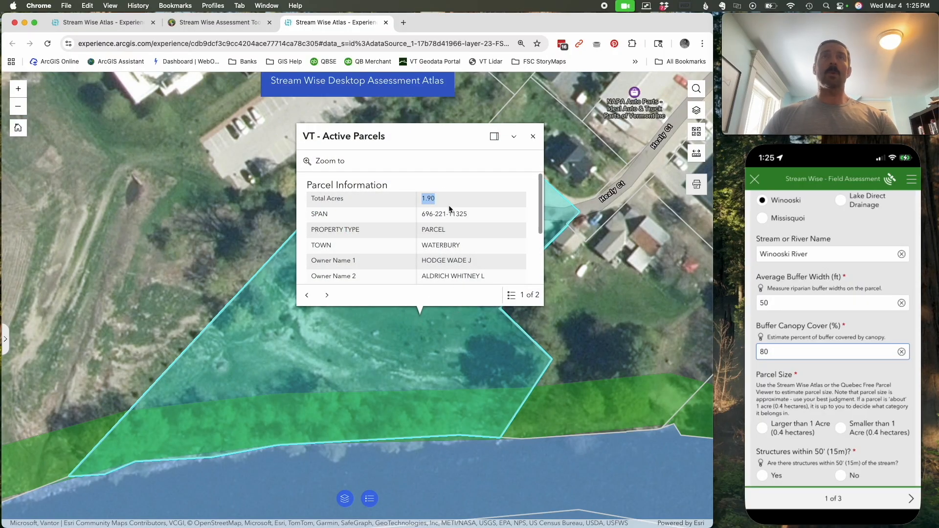
click(820, 395)
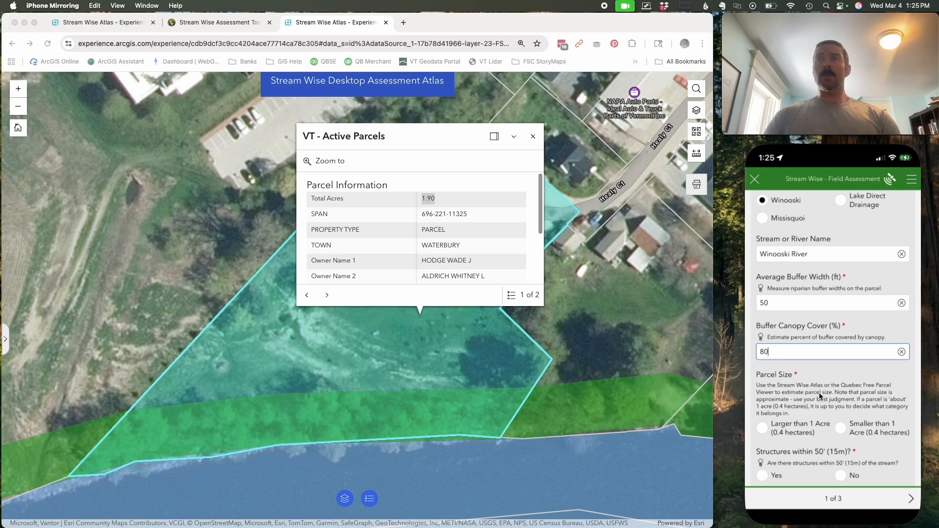
scroll(820, 394, down, 4)
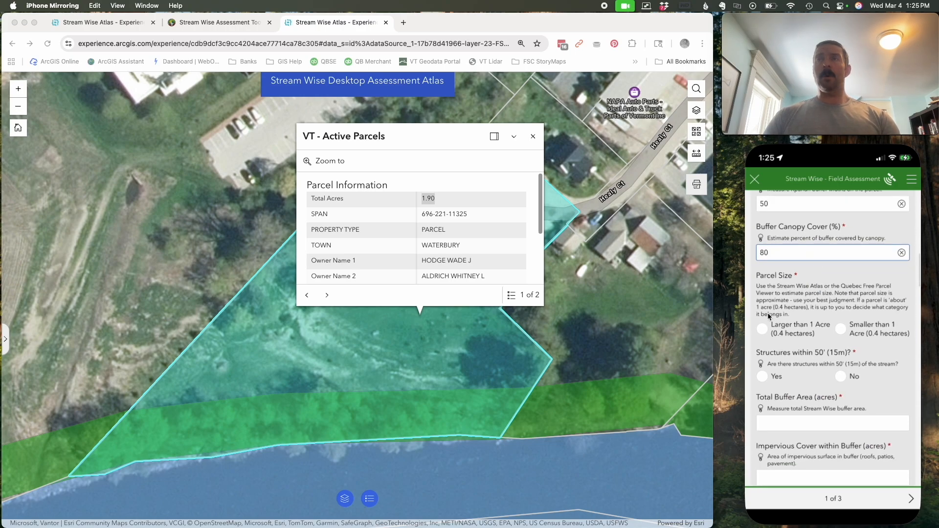
click(762, 329)
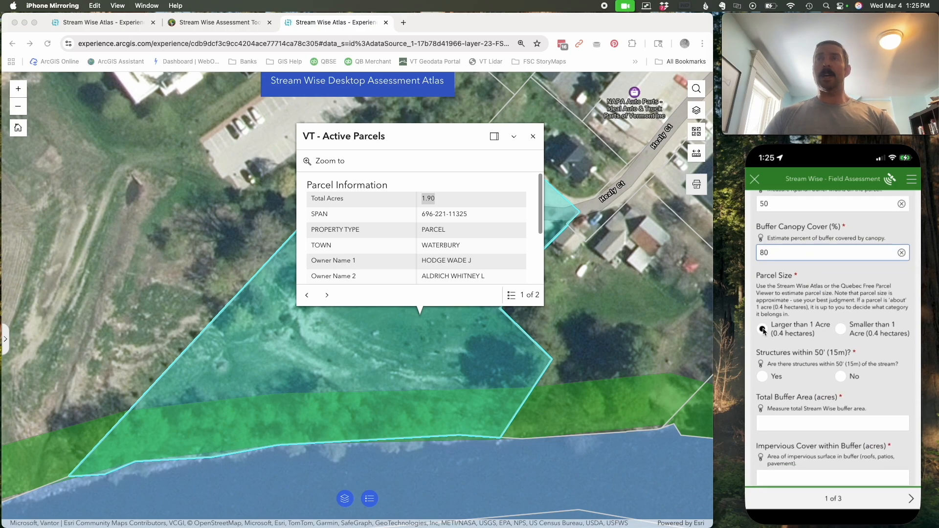
- Dismiss the parcel information and set Structures within 50' (15m) to No in the form
click(532, 137)
click(812, 389)
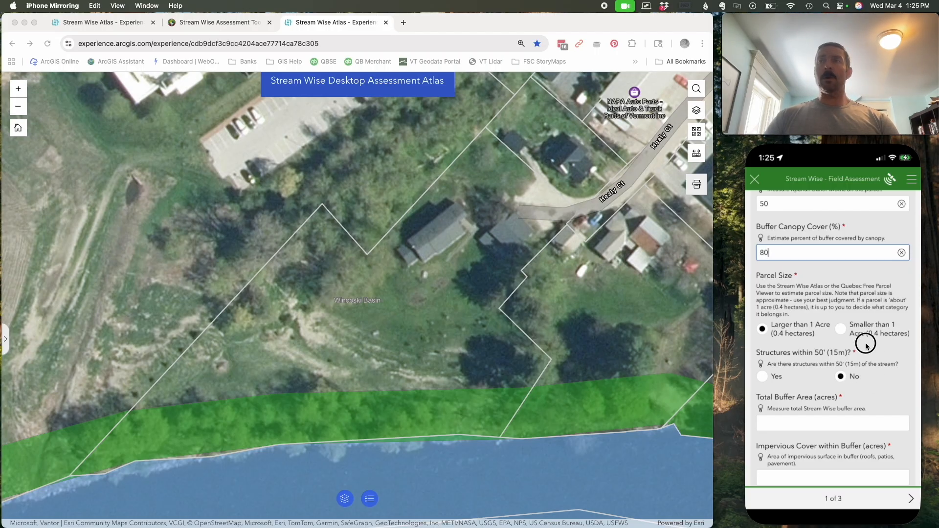
drag(864, 368, 864, 263)
- Measure the buffer's area by tracing a polygon along its inland edge, the parcel's side boundaries and the riverbank
click(697, 155)
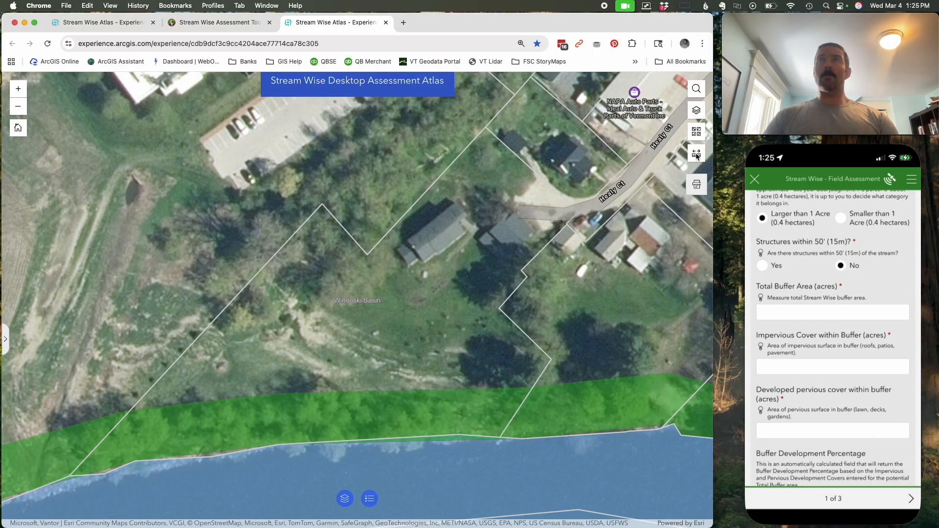
click(697, 154)
click(595, 176)
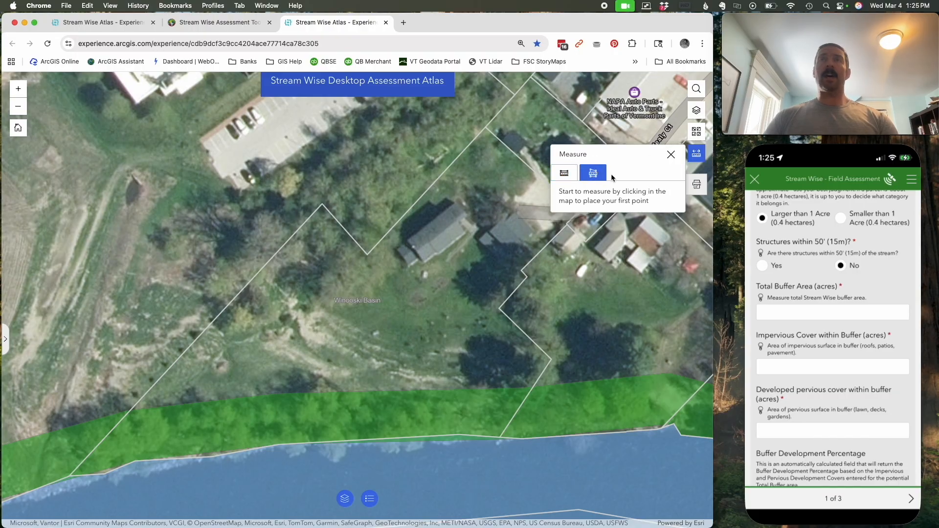
click(498, 439)
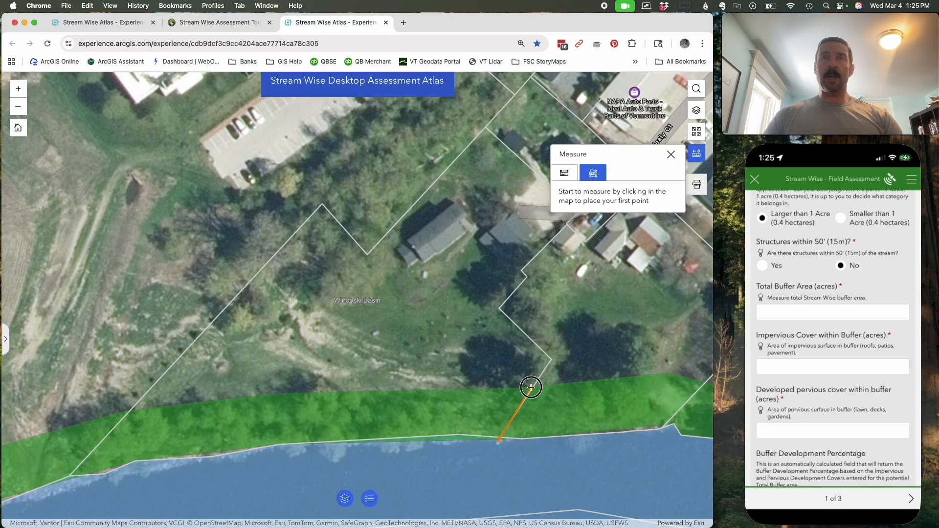
click(532, 388)
click(396, 390)
click(265, 394)
click(211, 405)
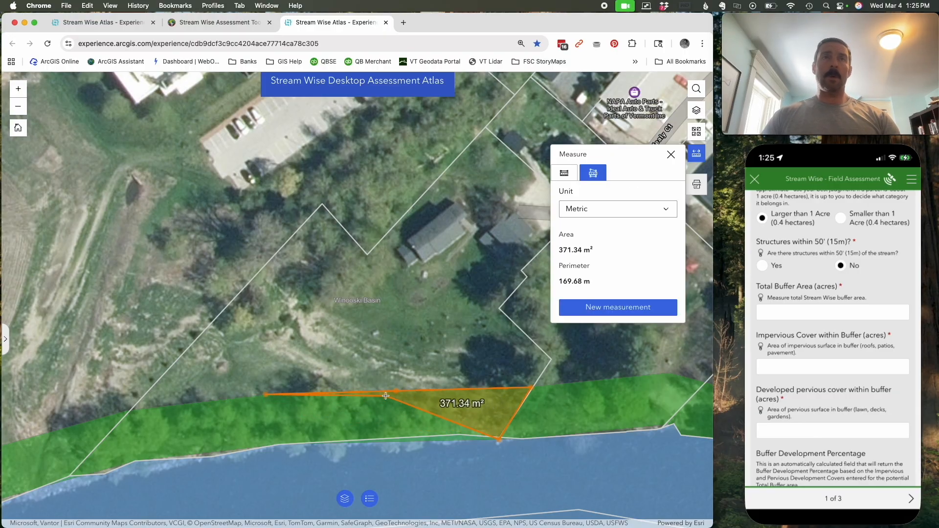
drag(243, 396, 457, 375)
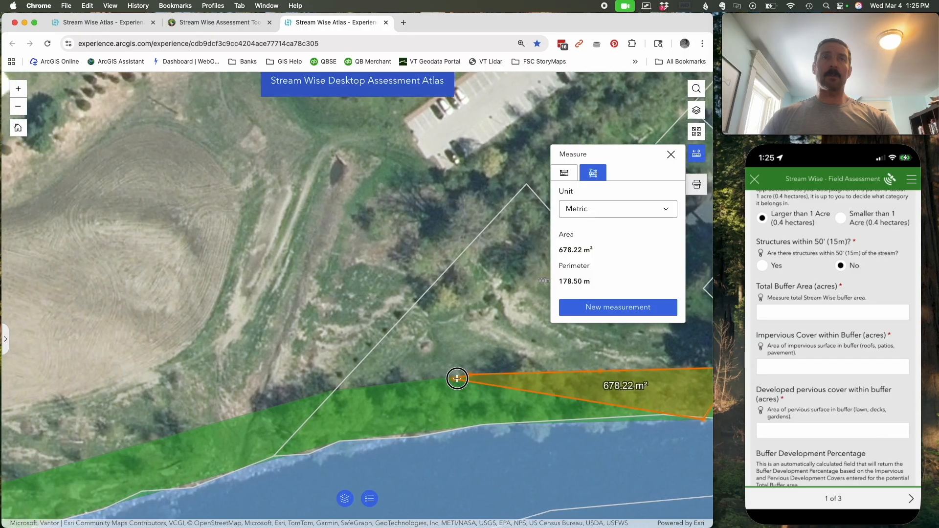
click(344, 391)
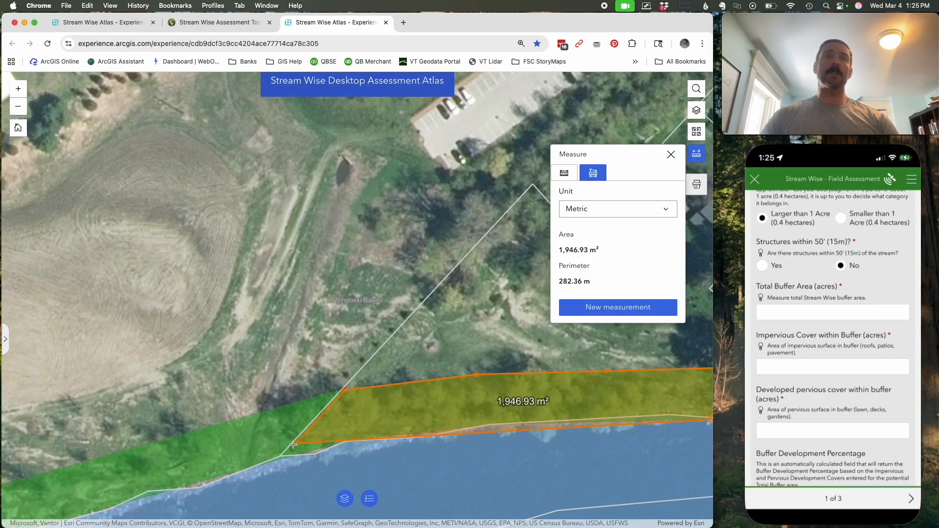
click(282, 456)
click(329, 450)
click(355, 441)
click(425, 435)
click(501, 426)
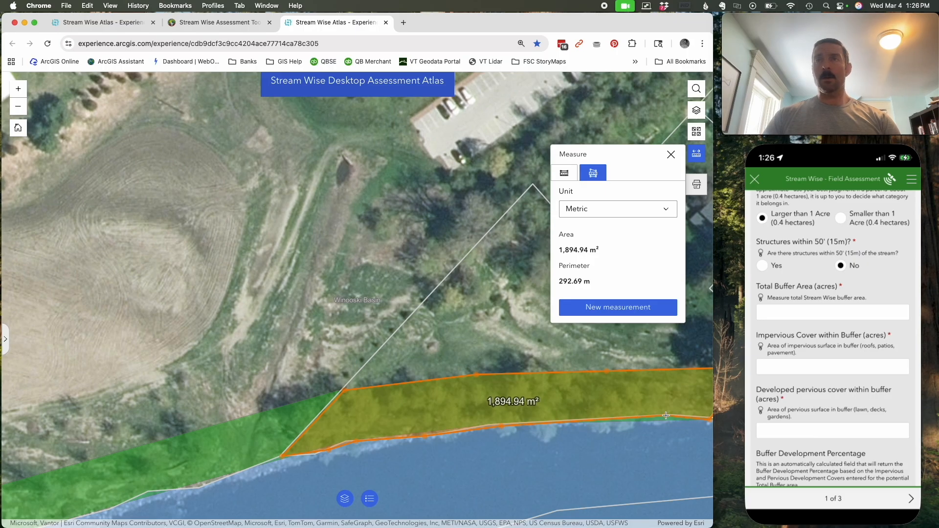
- Switch the buffer area measurement to acres and set the form's Total Buffer Area to 0.47
click(601, 209)
click(599, 223)
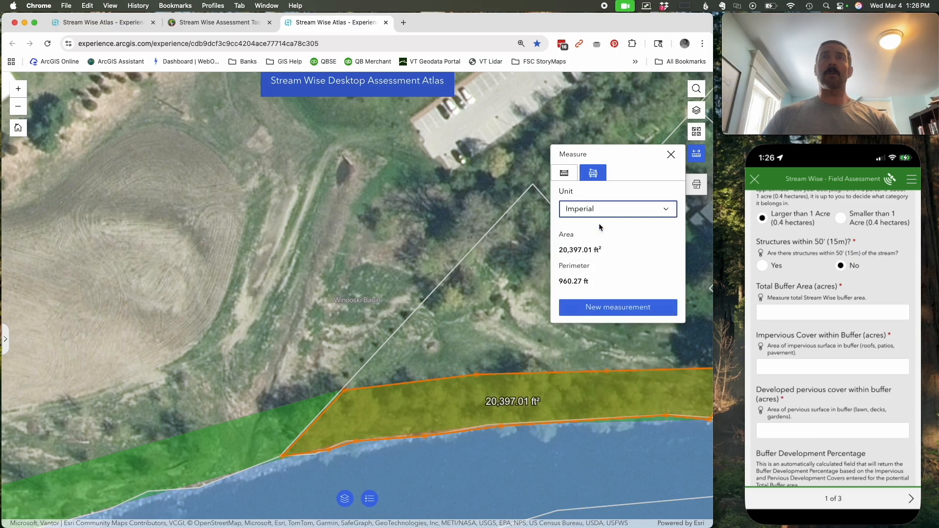
click(604, 210)
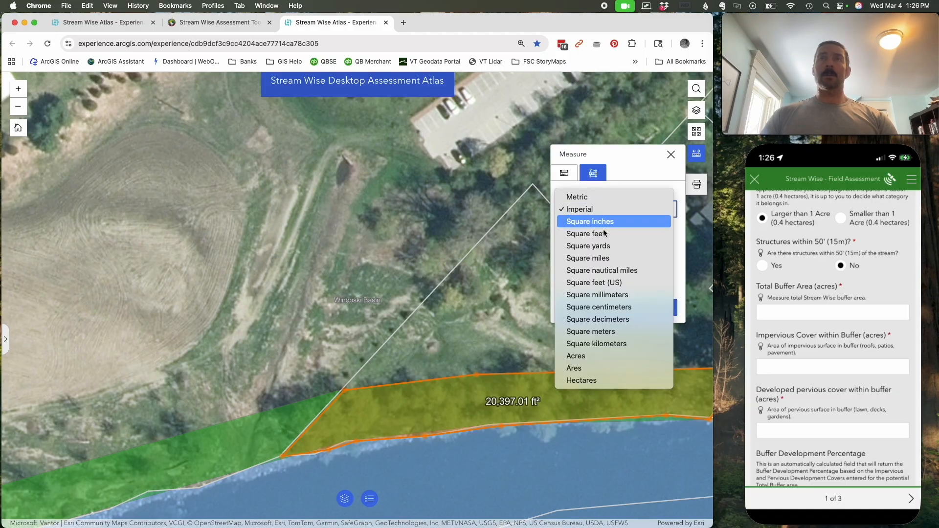
click(579, 355)
click(804, 313)
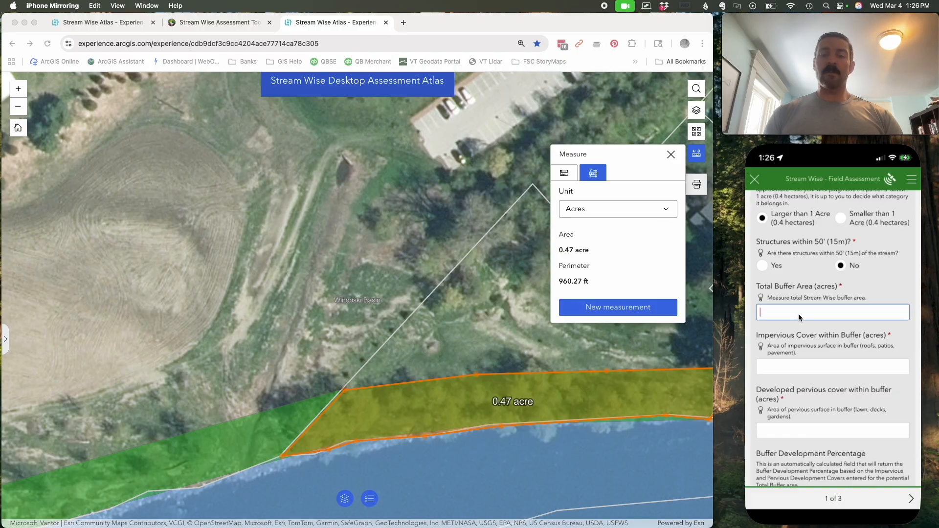
text(0.47)
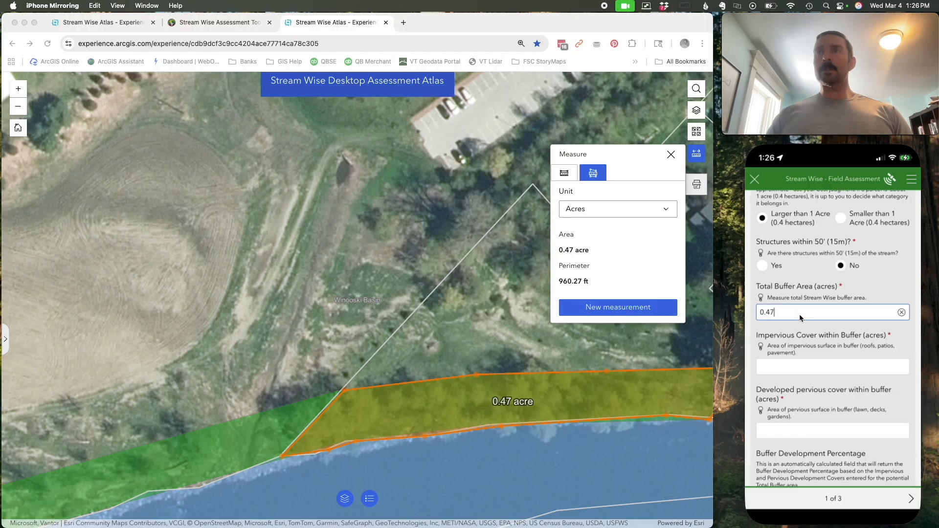
- Close the area measurement, then briefly hide the Regional / National Data layer to inspect the buffer for developed surfaces and restore it
click(797, 371)
click(671, 156)
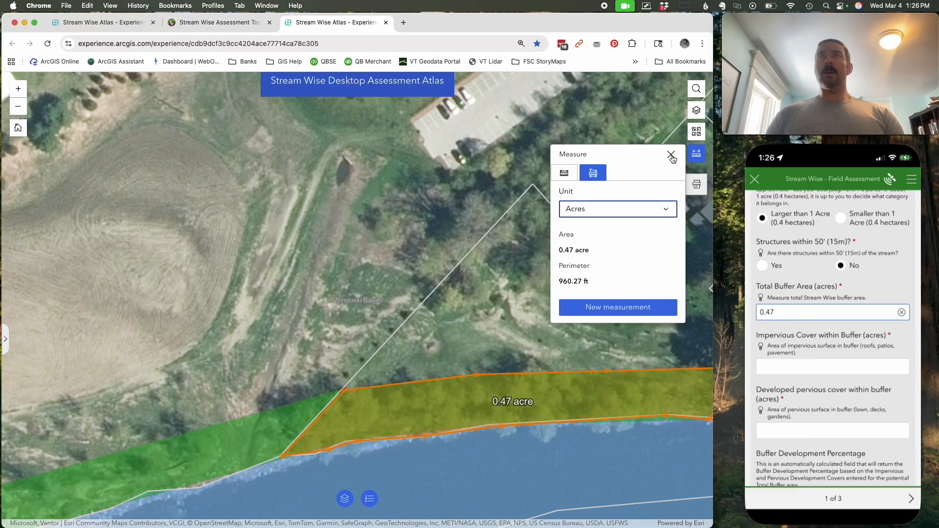
click(671, 156)
click(697, 110)
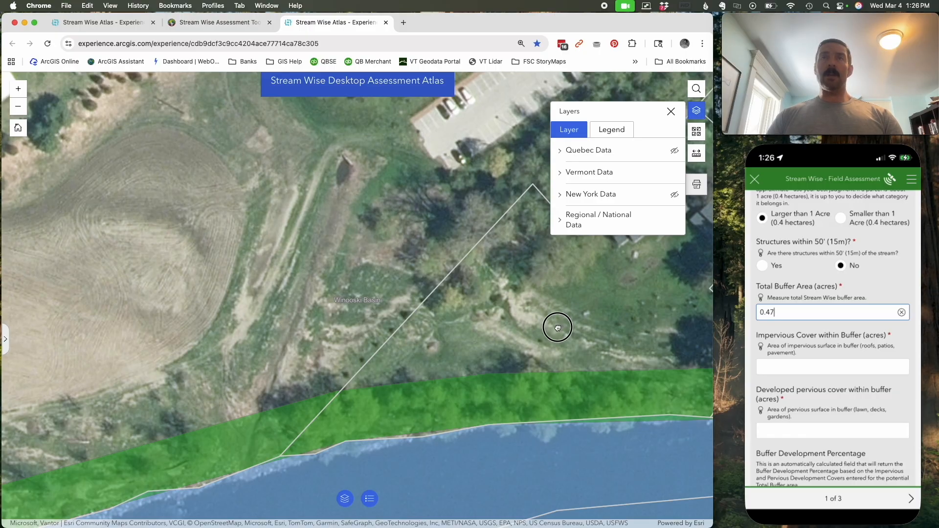
drag(563, 327, 546, 279)
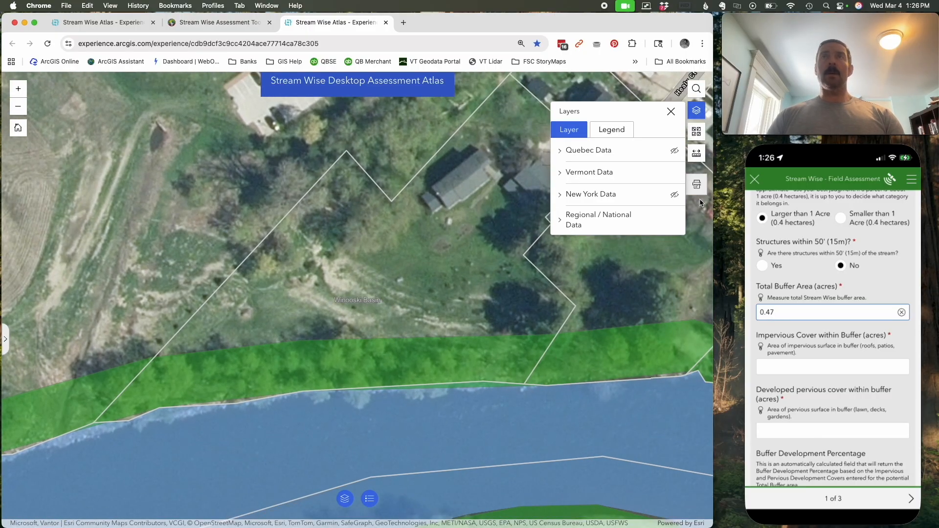
click(675, 221)
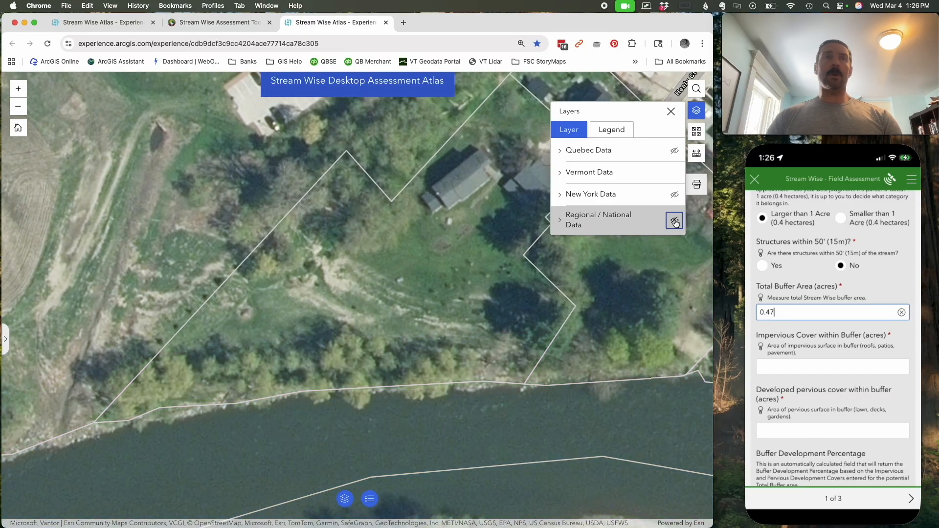
click(675, 223)
- Set Impervious Cover within Buffer and Developed pervious cover within buffer to 0, and have the form calculate the Buffer Development Percentage
click(786, 368)
click(812, 365)
text(0)
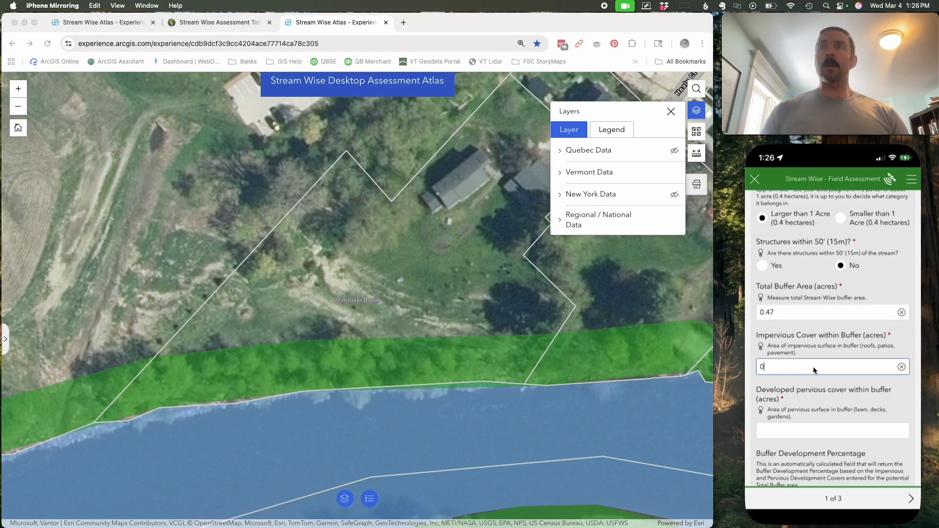
click(799, 430)
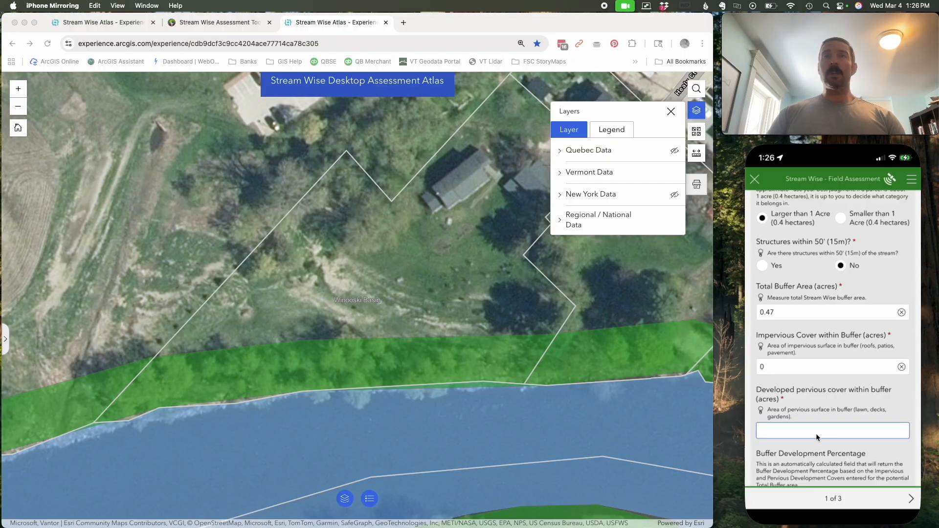
text(0)
scroll(832, 421, down, 5)
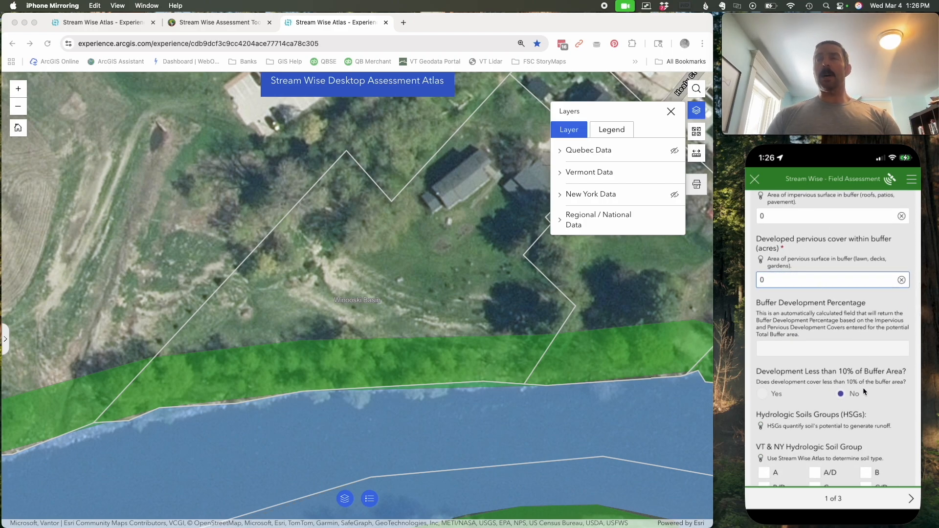
click(846, 350)
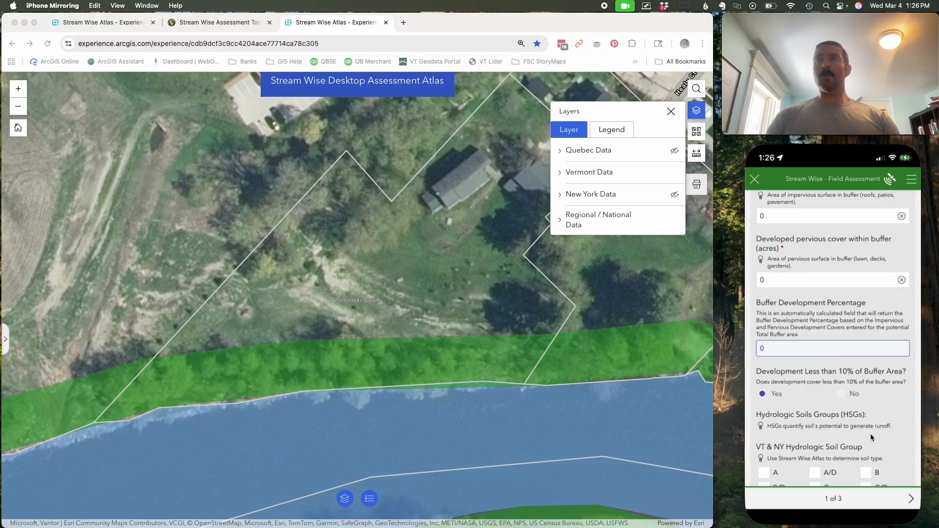
- Show the VT - Hydrologic Soil Groups layer from Vermont Data and display its legend
scroll(876, 391, down, 2)
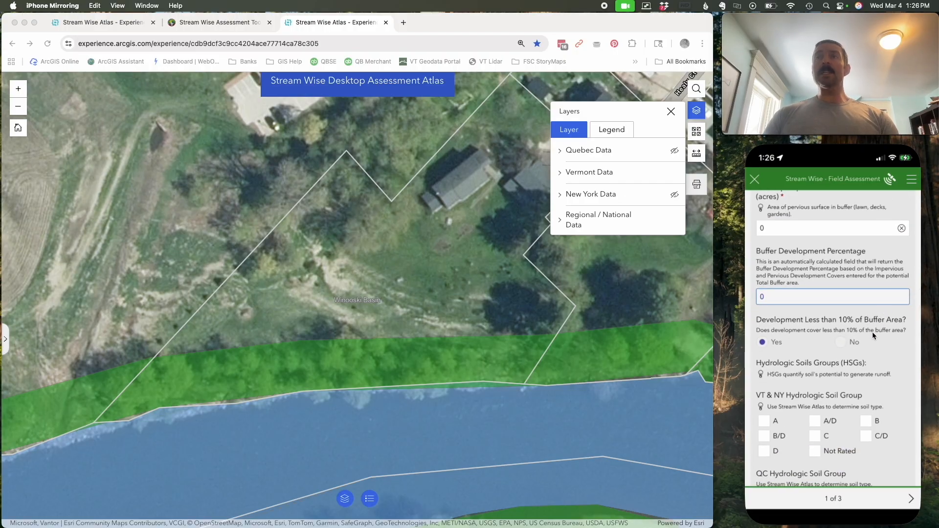
scroll(875, 352, down, 3)
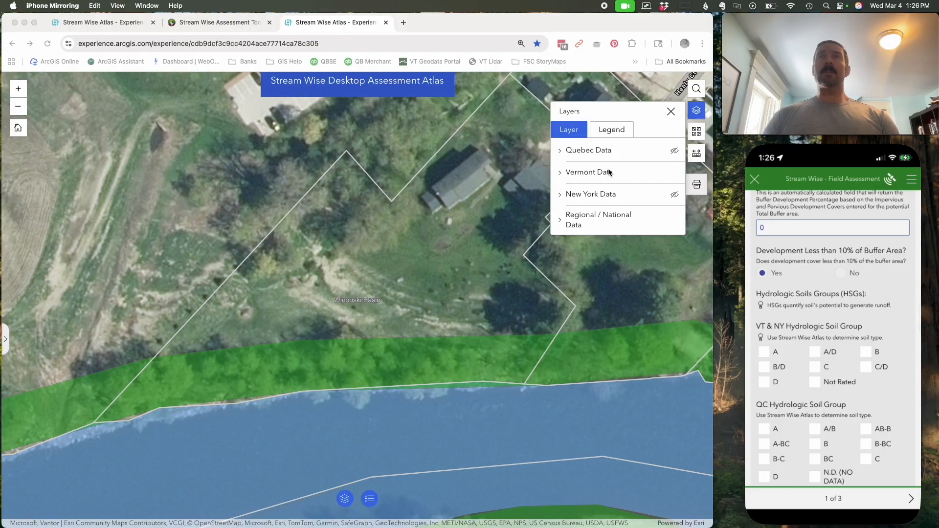
click(562, 177)
click(561, 174)
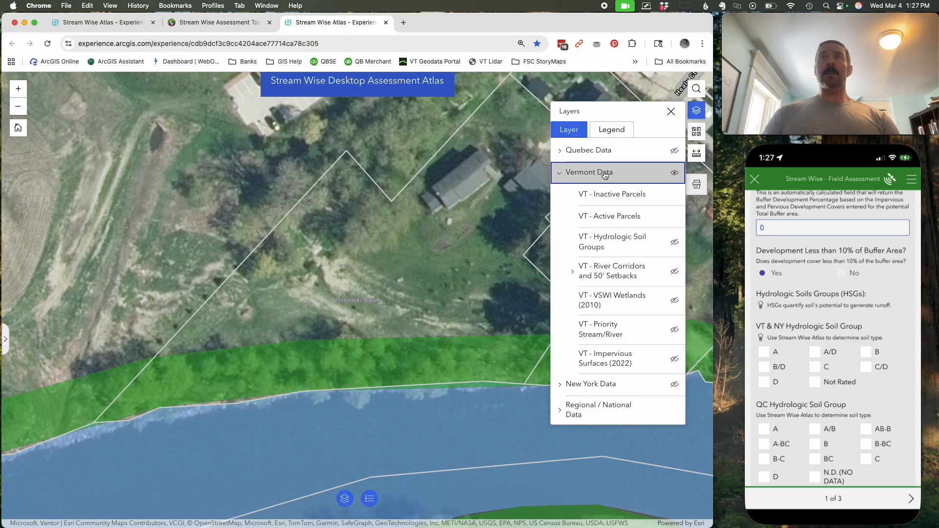
click(674, 243)
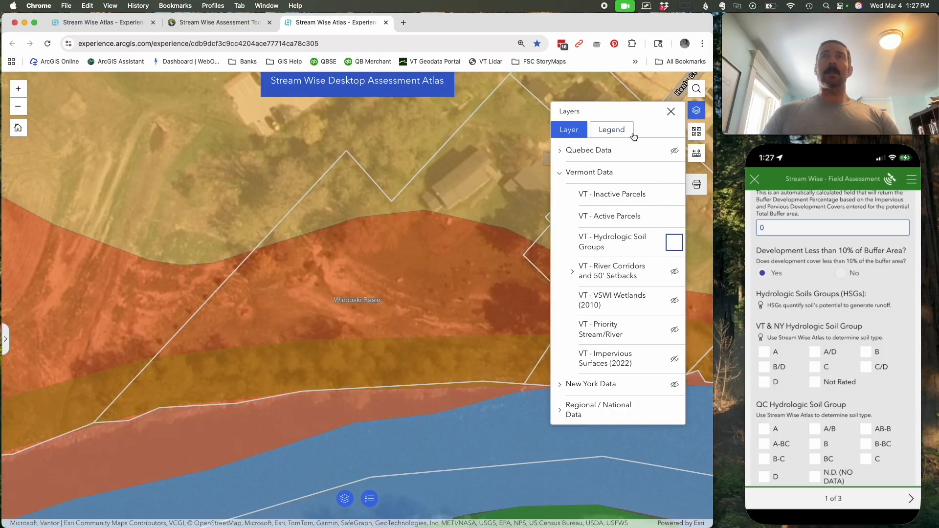
click(608, 130)
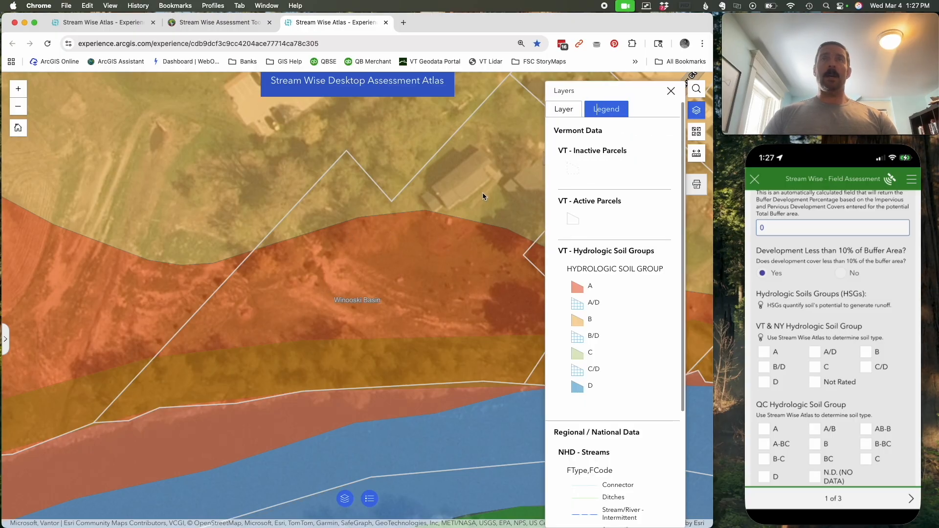
- Look up the hydrologic soil group of the parcel's riverside and upland areas, then dismiss the legend and feature information
click(412, 243)
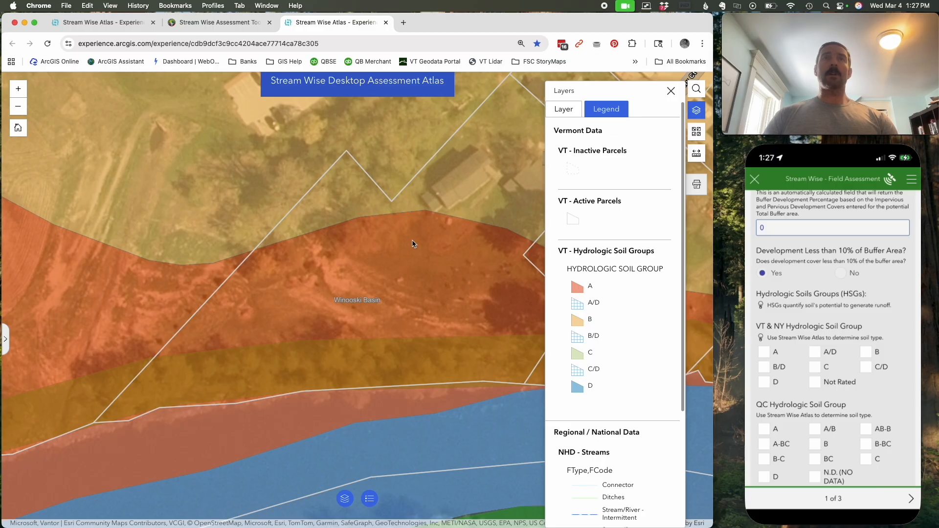
click(319, 260)
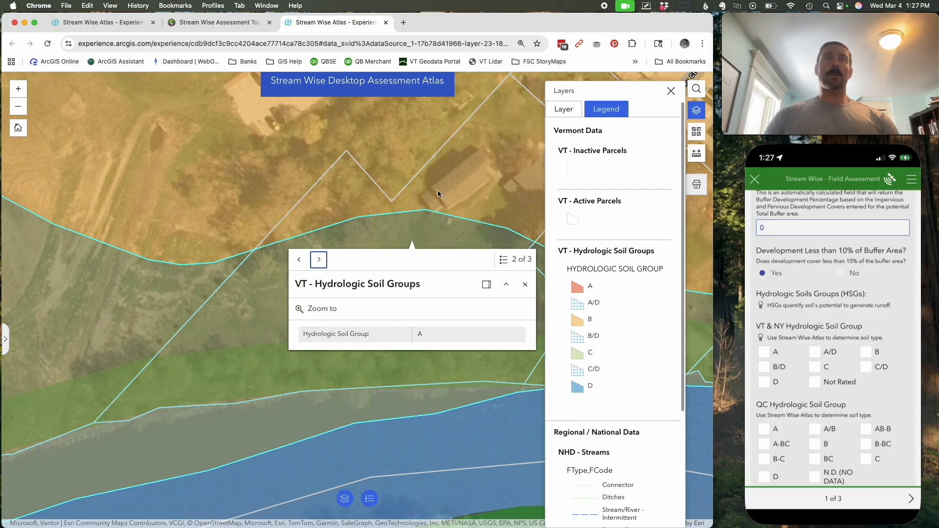
click(453, 164)
click(361, 184)
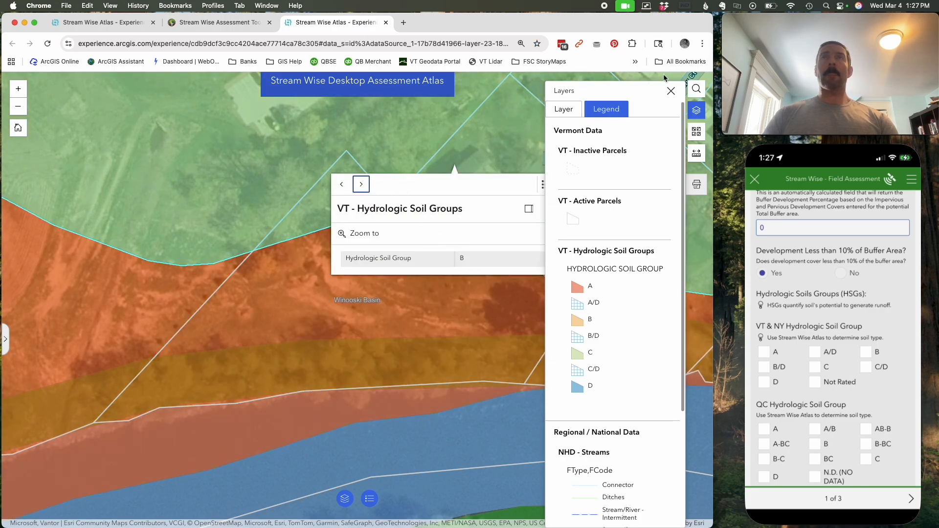
click(671, 91)
click(567, 209)
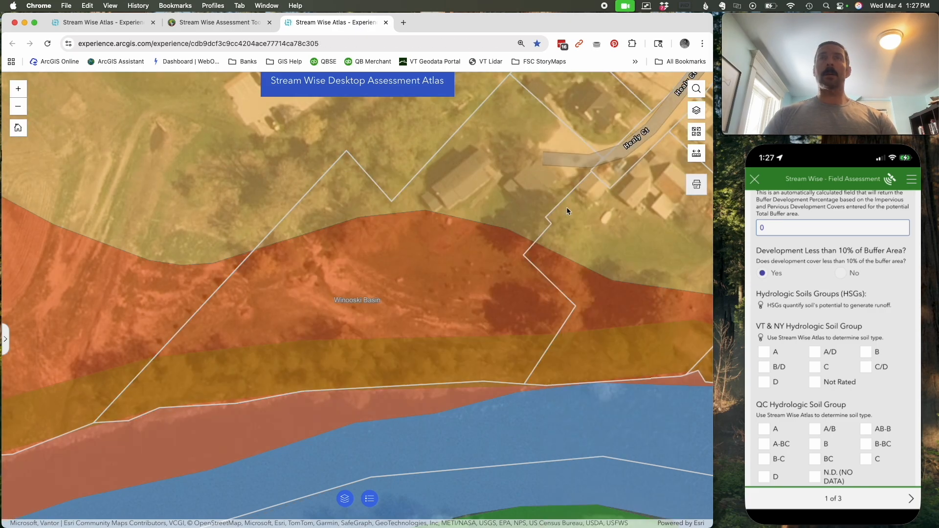
- Select soil types A and B under VT & NY Hydrologic Soil Group in the form
click(766, 353)
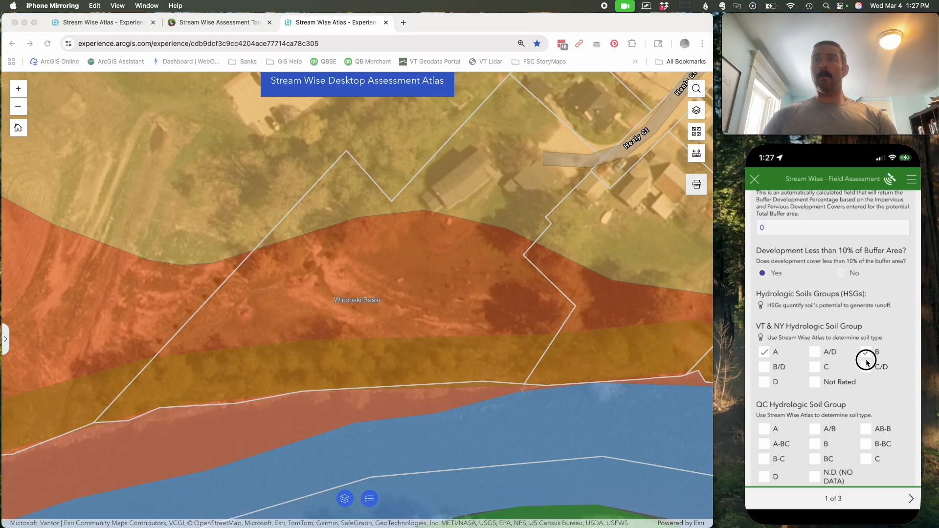
drag(864, 360, 881, 235)
drag(882, 356, 888, 266)
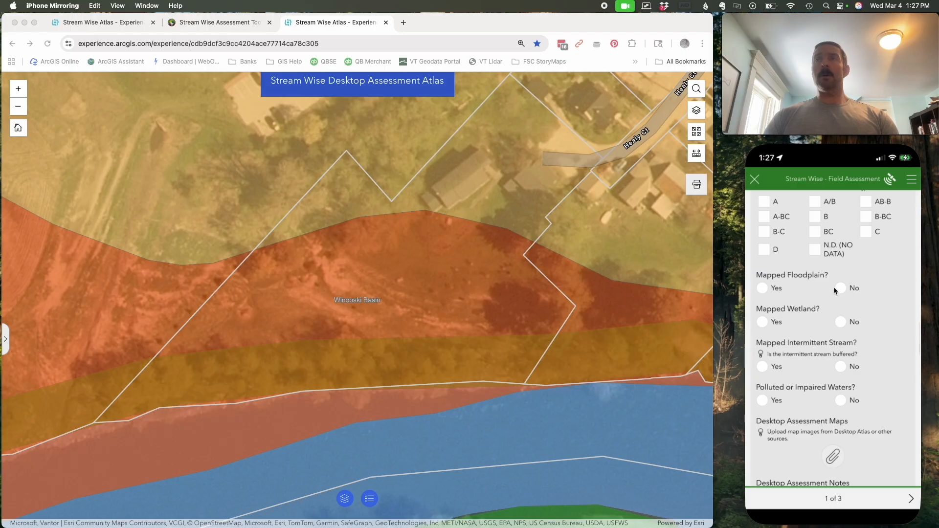
- Hide the VT - Hydrologic Soil Groups layer within Vermont Data
click(695, 113)
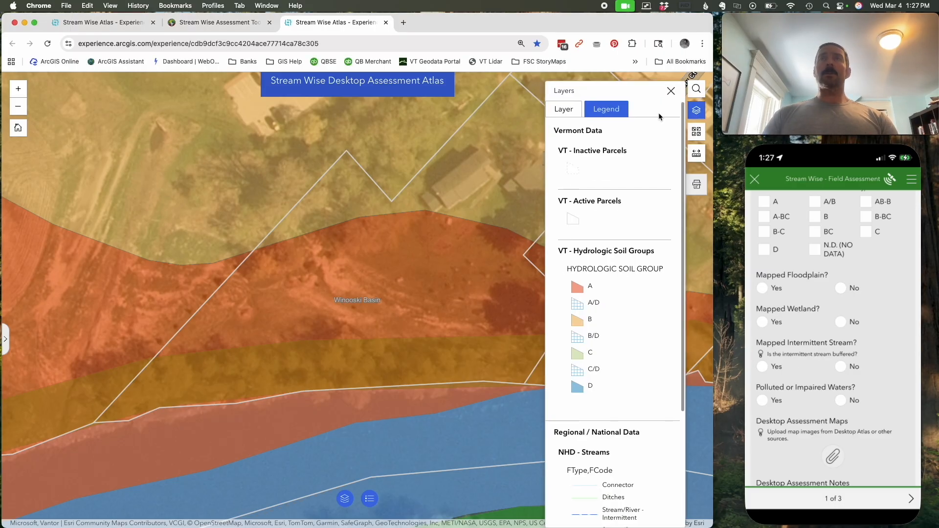
click(569, 130)
click(561, 173)
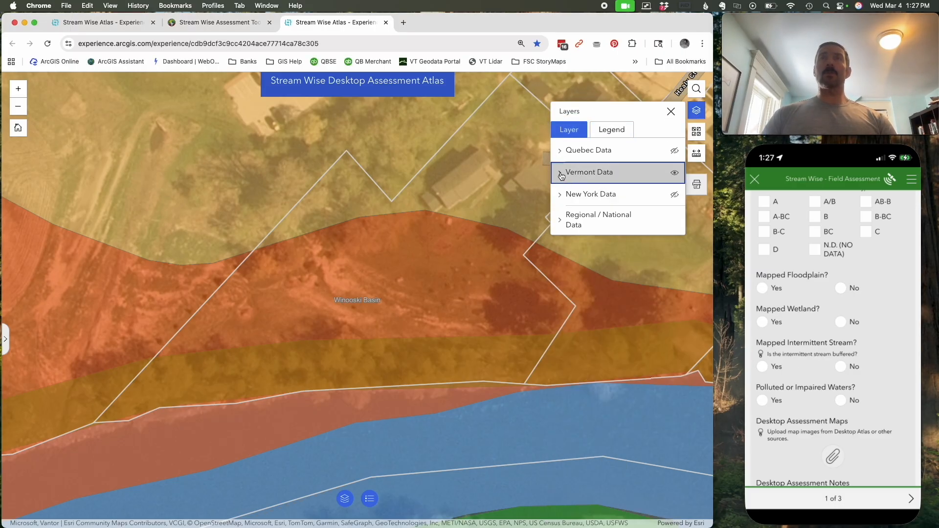
click(674, 242)
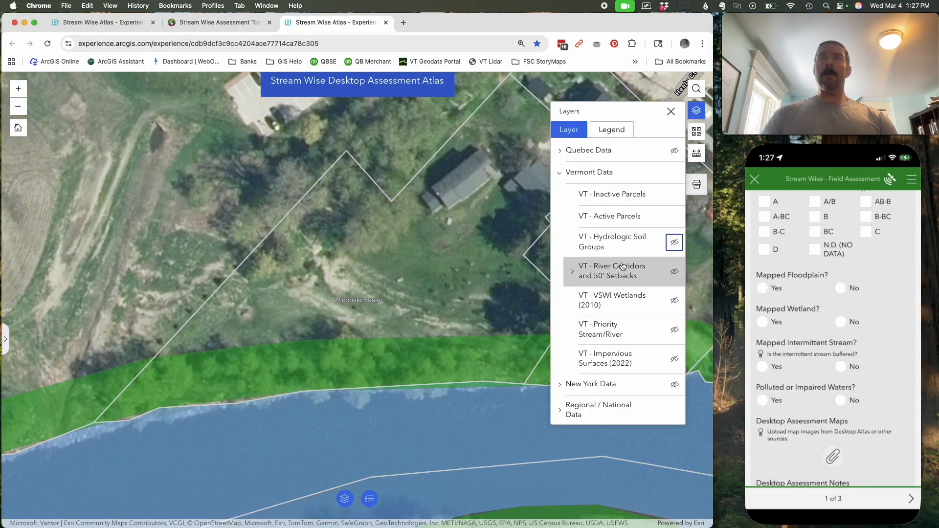
- Temporarily show the VT - River Corridors and 50' Setbacks layer to inspect the river corridor around the parcel, then hide it
click(674, 277)
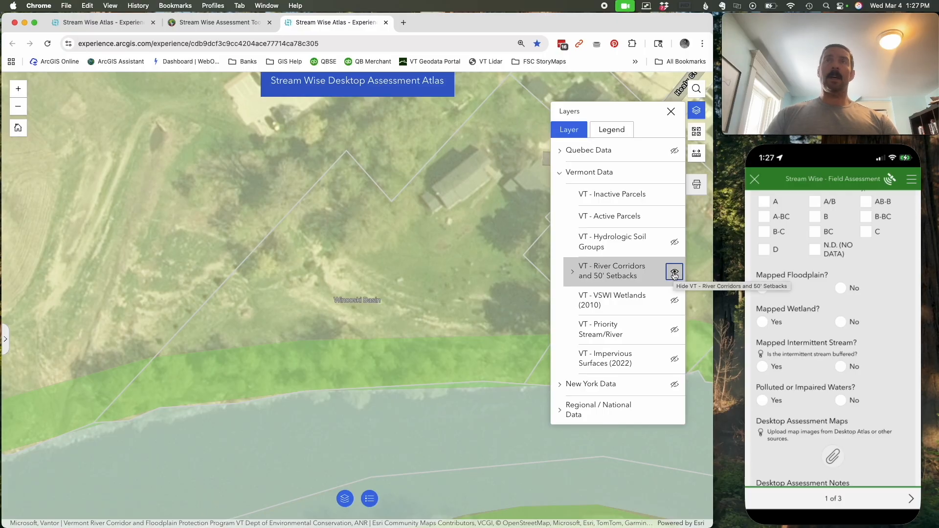
scroll(375, 323, down, 1)
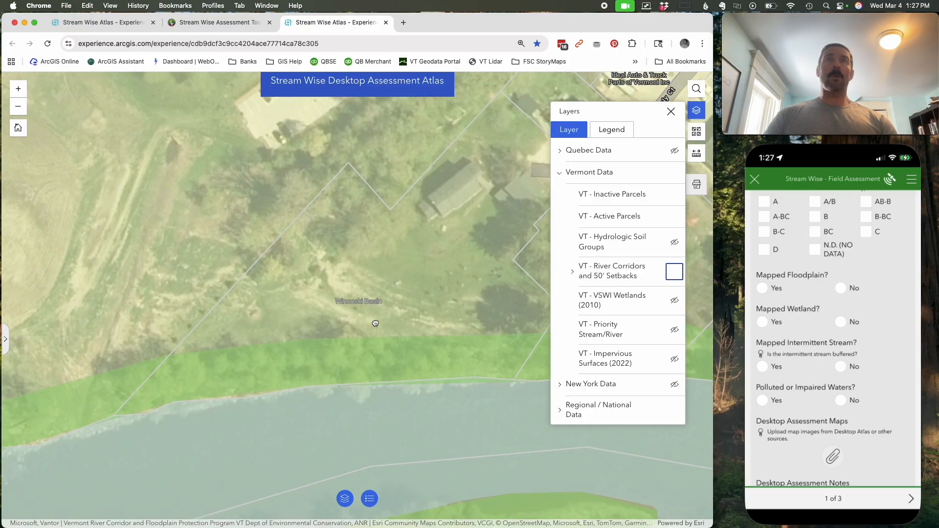
scroll(375, 323, down, 3)
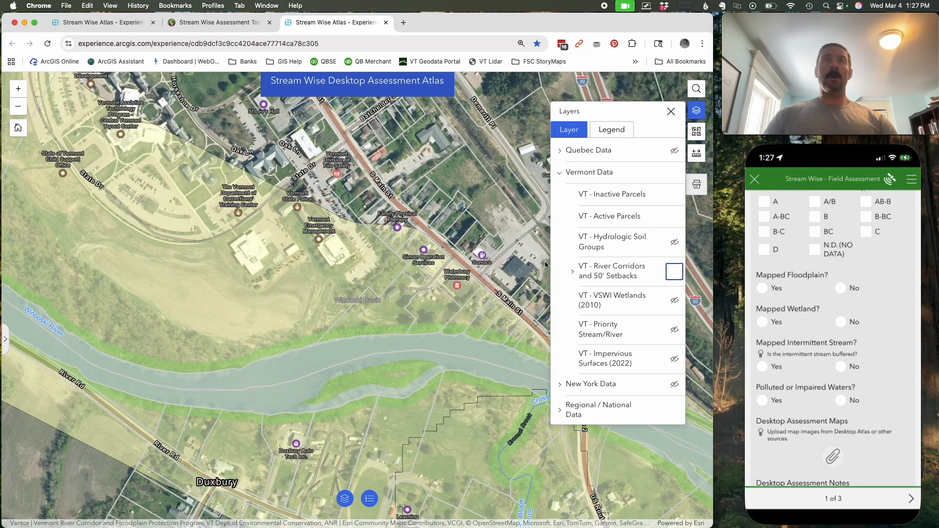
click(673, 273)
- Collapse Vermont Data and show the USA - Flood Hazard Areas layer from Regional / National Data
click(569, 177)
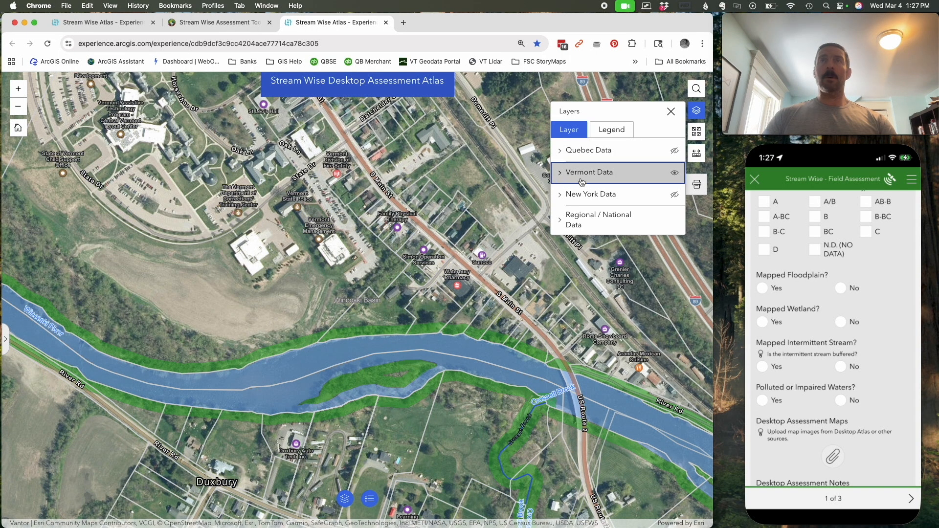
click(560, 222)
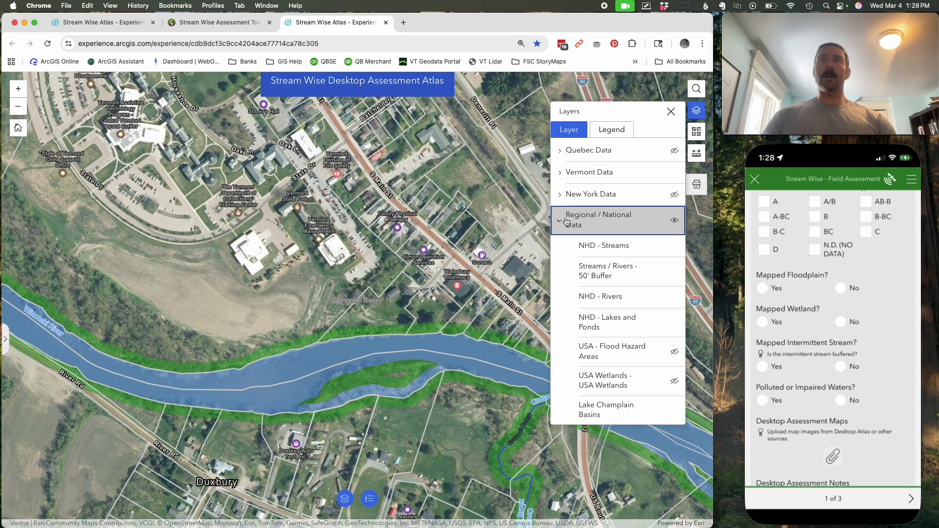
click(674, 352)
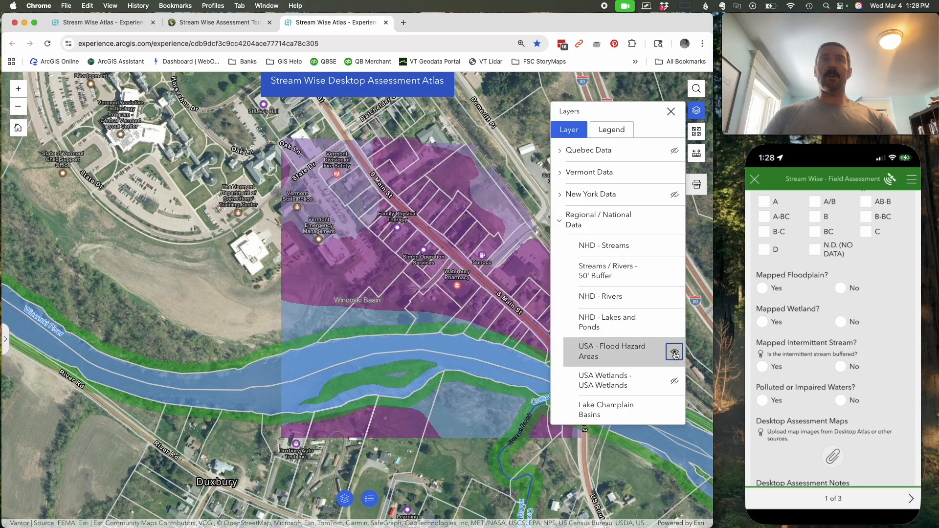
- Check the USA Flood Hazard Areas information for the riverside part of the parcel
scroll(399, 320, down, 1)
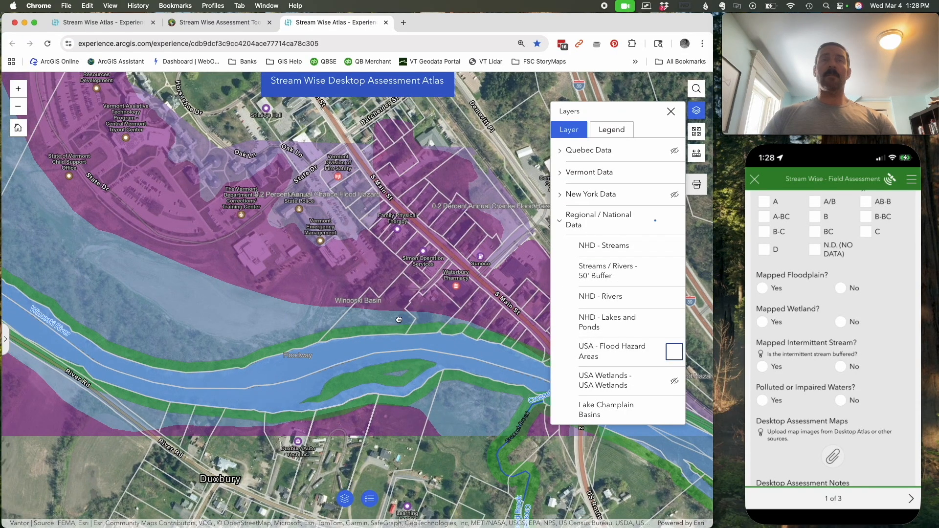
scroll(399, 320, up, 1)
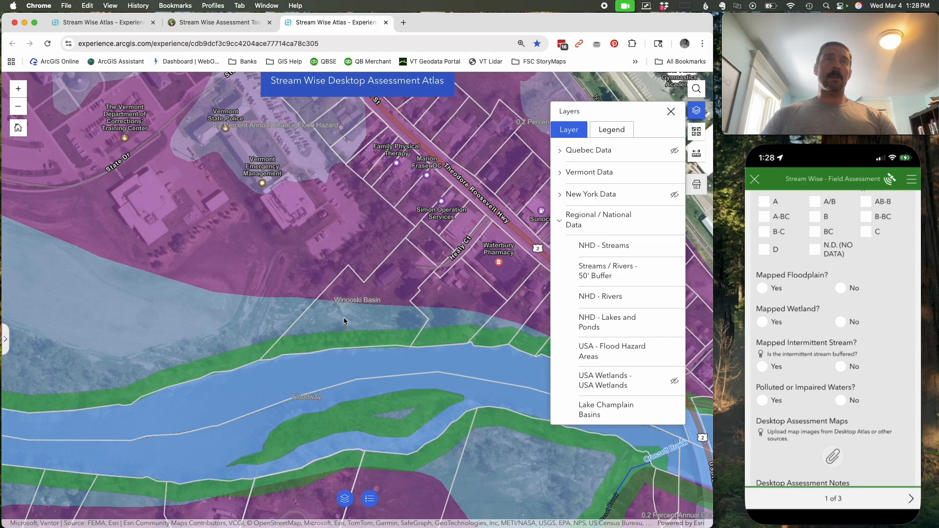
click(344, 321)
click(251, 303)
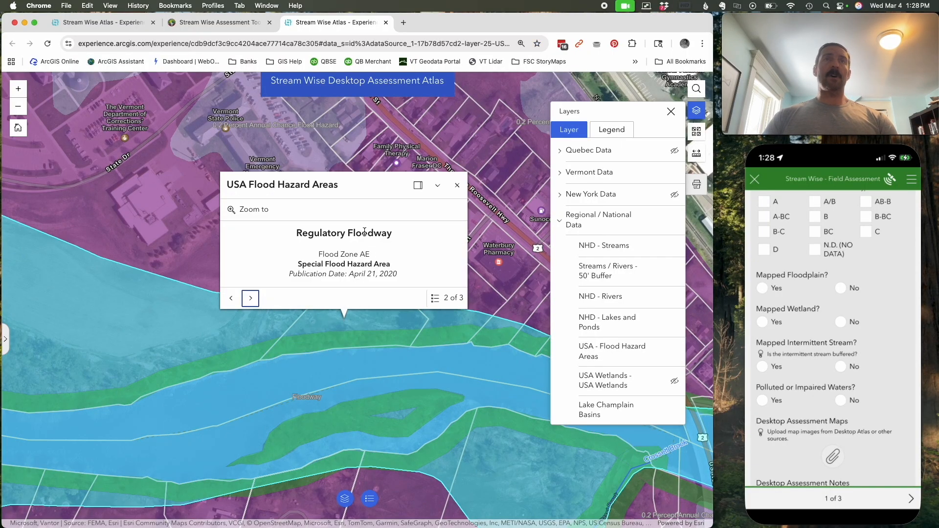
- Check the USA Flood Hazard Areas records for the upland part of the parcel
click(456, 185)
click(392, 288)
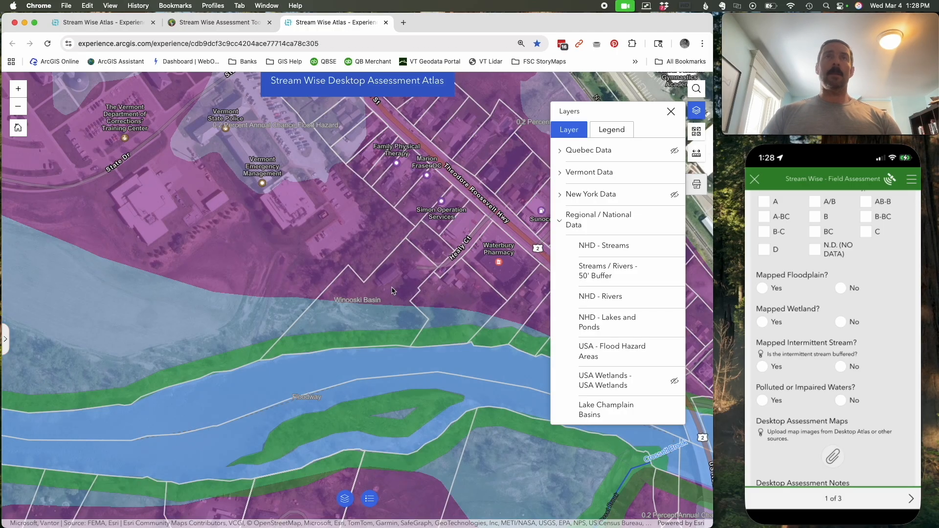
click(298, 268)
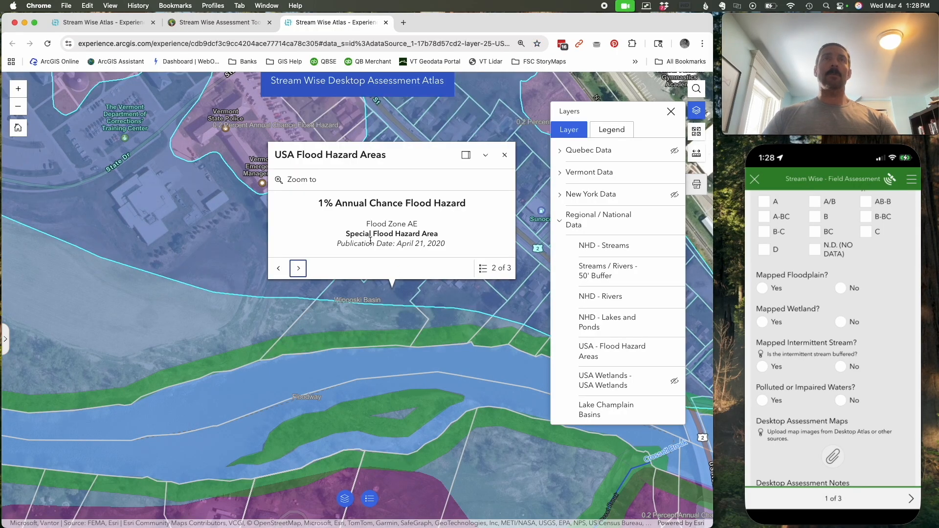
click(504, 155)
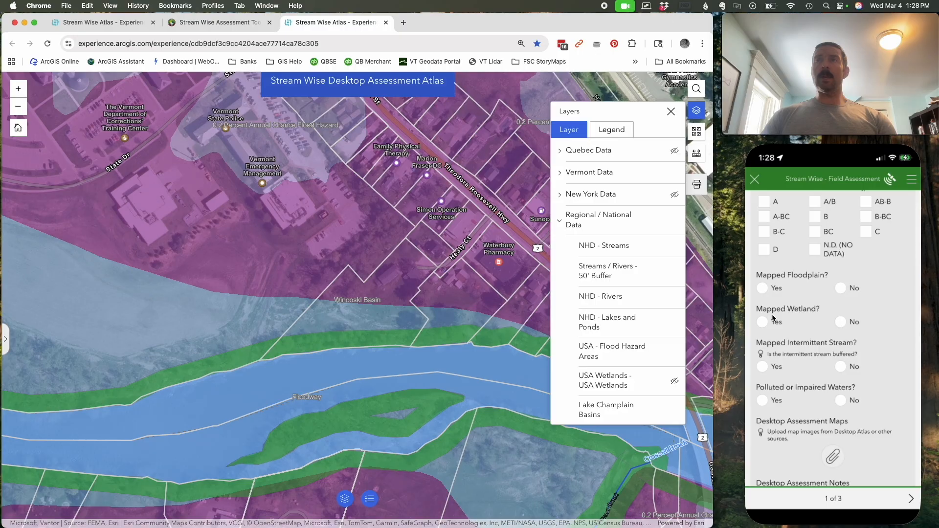
- Answer Yes to Mapped Floodplain in the survey and record the floodplain types as 100 Year and Other, specified as Floodway
click(763, 289)
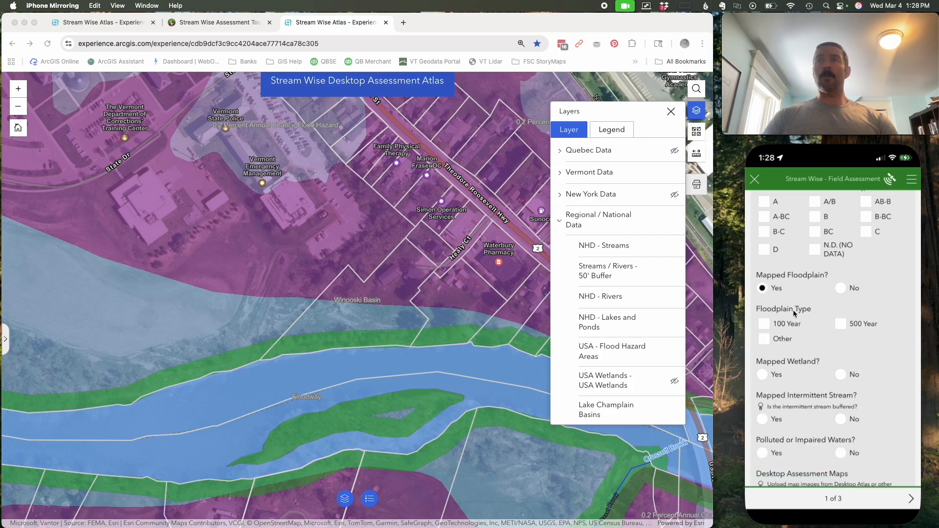
click(765, 339)
click(767, 376)
text(Floodway)
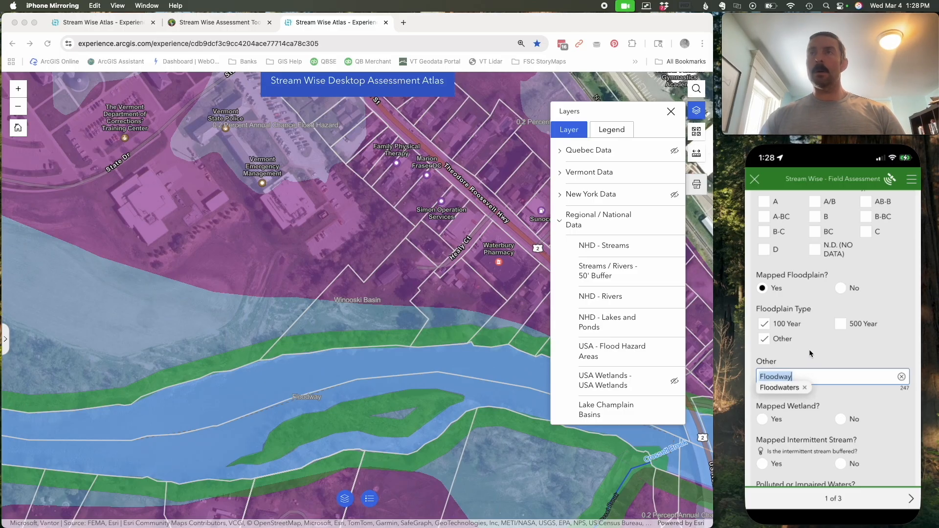
click(804, 387)
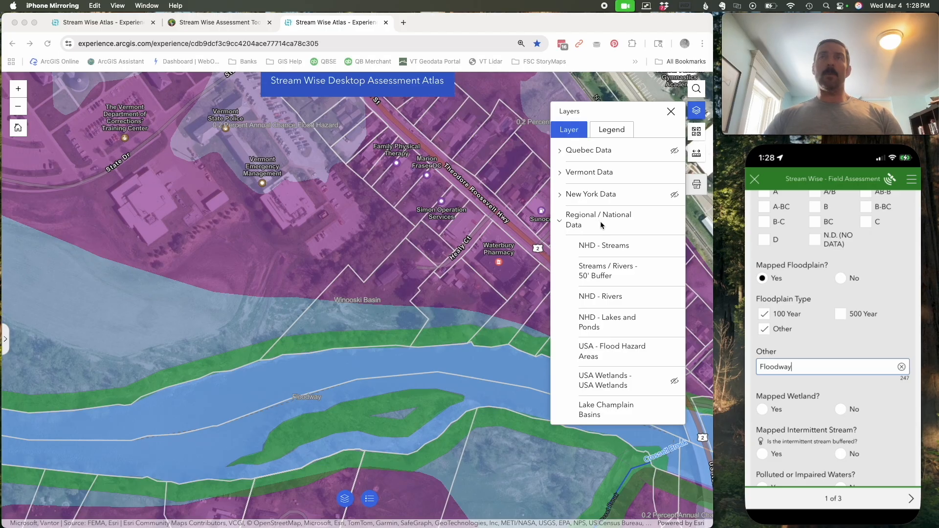
- Show the USA Wetlands layer and hide the USA - Flood Hazard Areas and Streams / Rivers - 50' Buffer layers
click(674, 352)
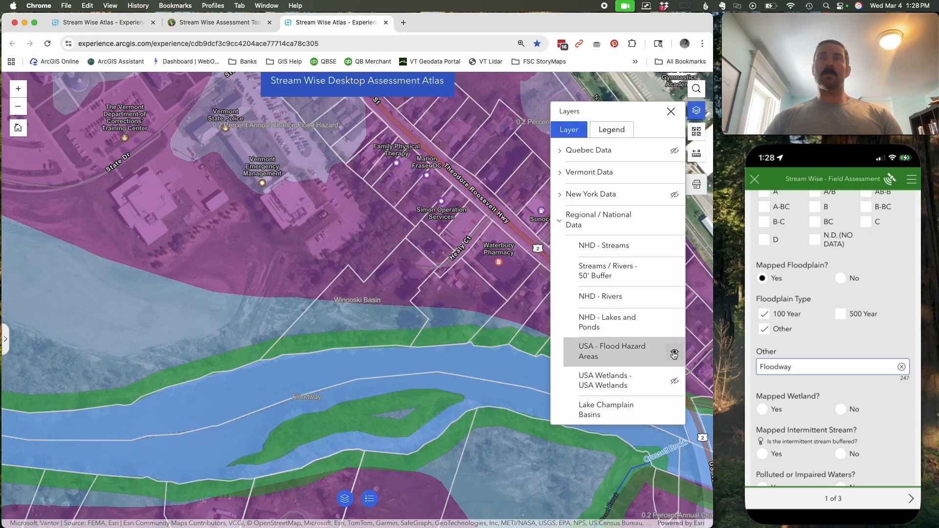
click(674, 381)
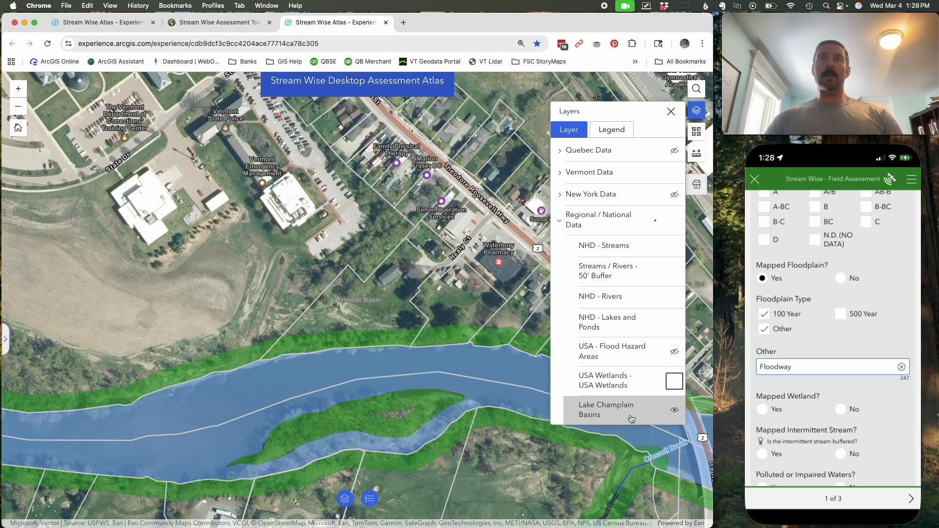
click(674, 271)
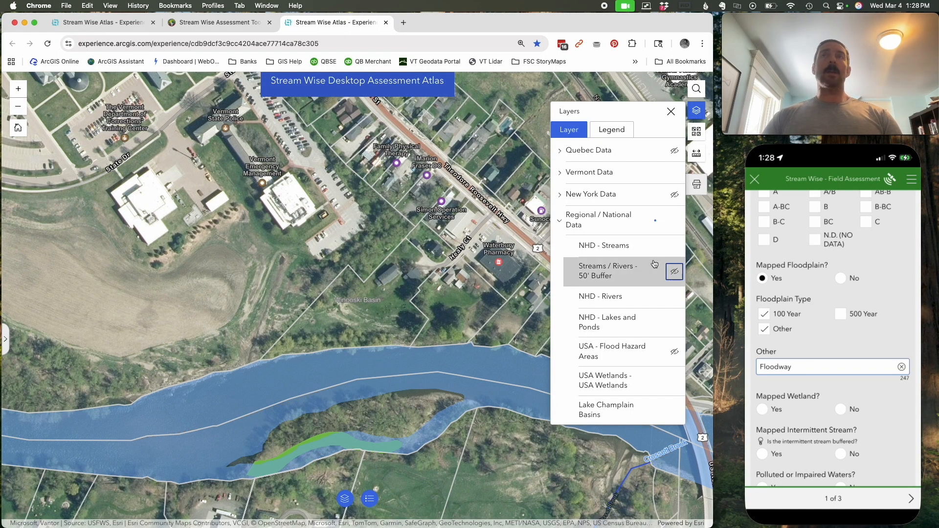
click(674, 353)
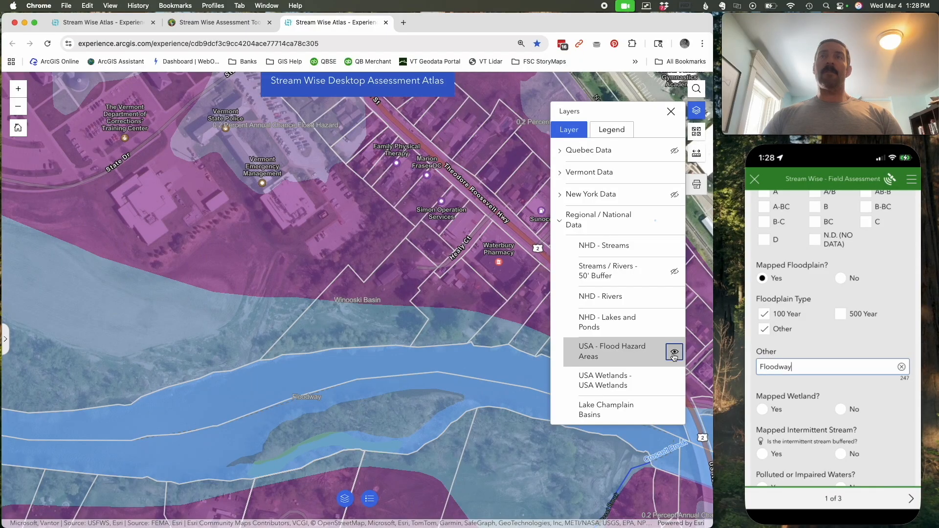
click(674, 353)
- Check the parcel against the VT - VSWI Wetlands (2010) layer, hide that layer, and answer No to Mapped Wetland
click(561, 177)
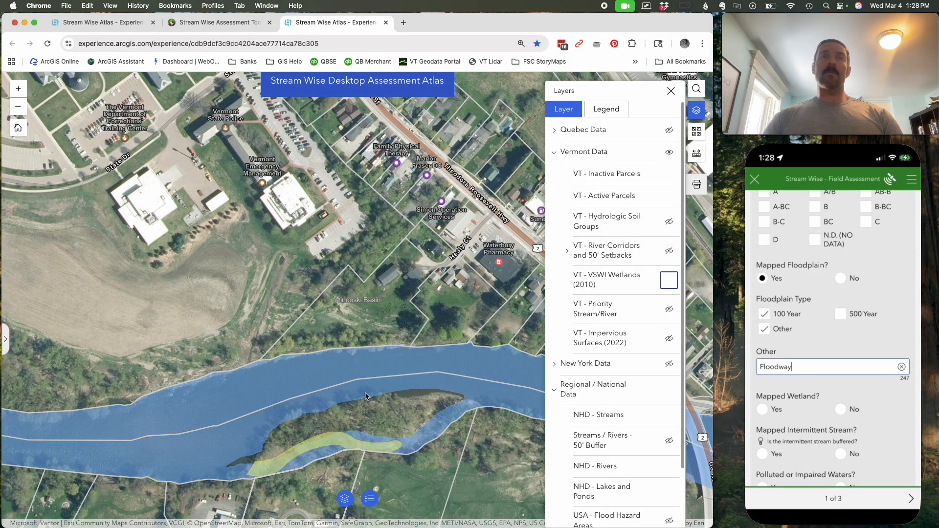
click(670, 281)
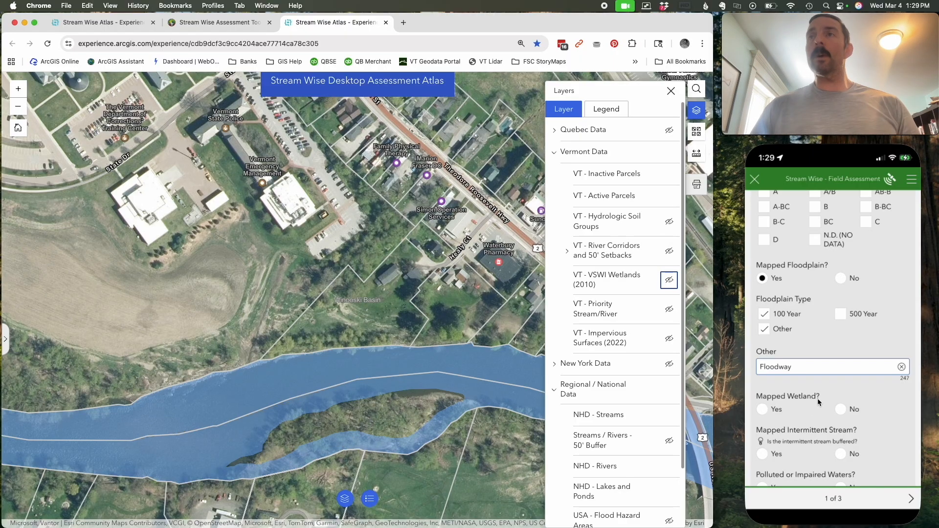
click(842, 413)
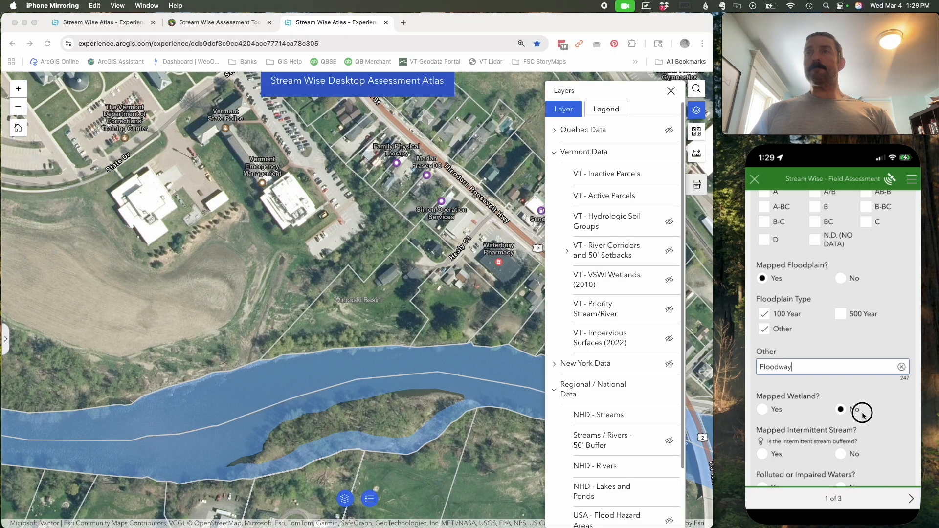
- Collapse Vermont Data and examine how the NHD streams are drawn around Middlesex Notch Rd, looking for intermittent stream lines
scroll(842, 413, down, 5)
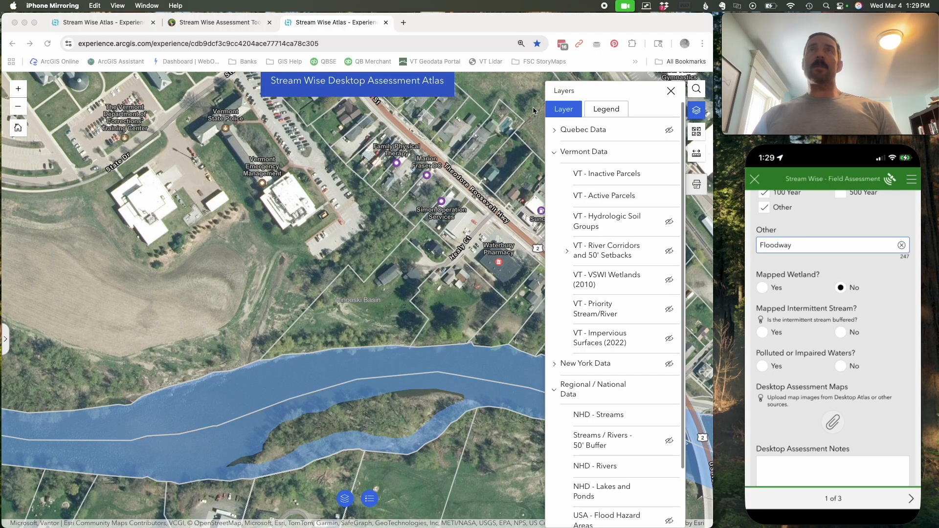
click(557, 155)
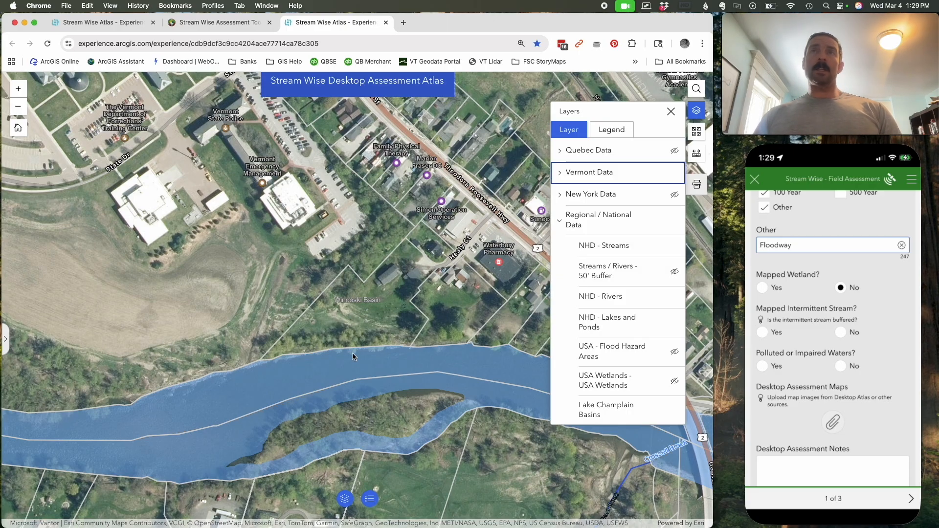
scroll(306, 378, down, 3)
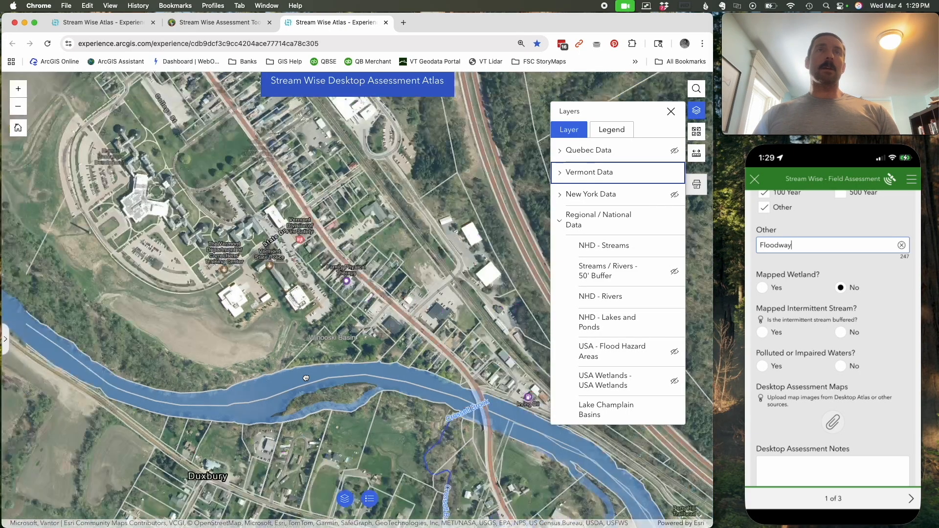
scroll(306, 378, down, 3)
drag(498, 423, 449, 471)
drag(460, 434, 349, 300)
drag(495, 226, 356, 400)
drag(418, 344, 296, 335)
scroll(297, 335, down, 2)
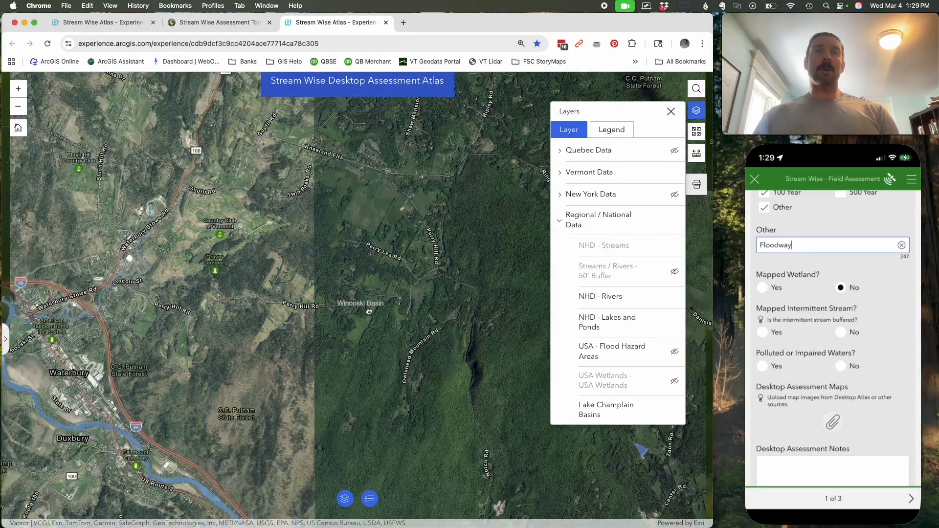
drag(438, 394, 464, 285)
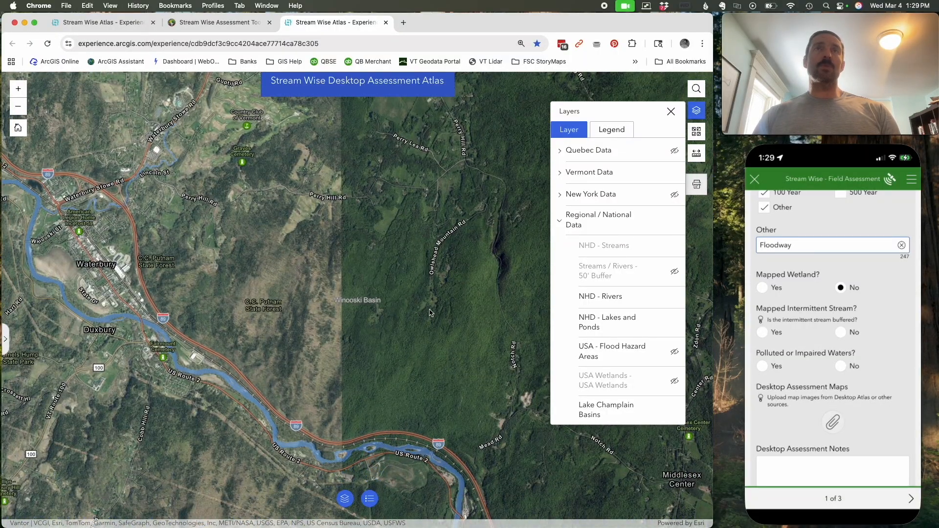
scroll(469, 274, up, 2)
drag(328, 264, 314, 243)
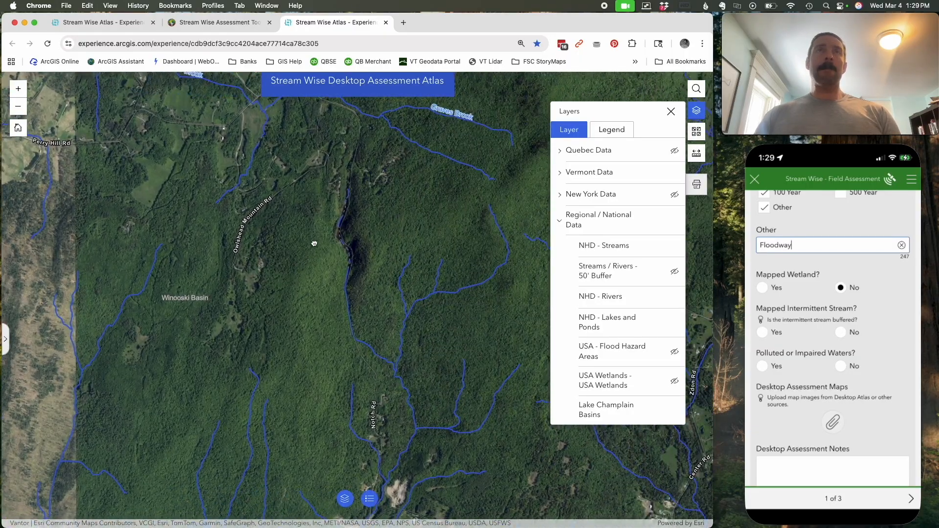
scroll(343, 235, up, 4)
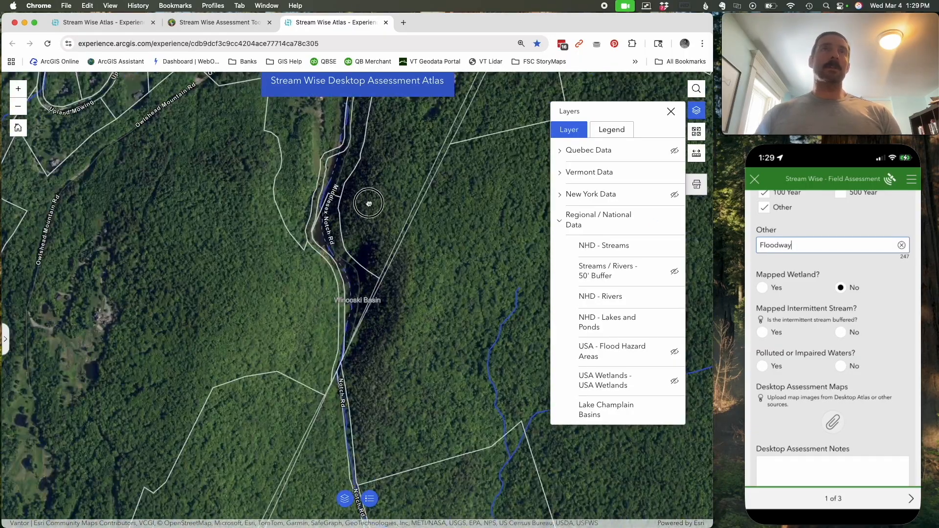
scroll(369, 204, down, 2)
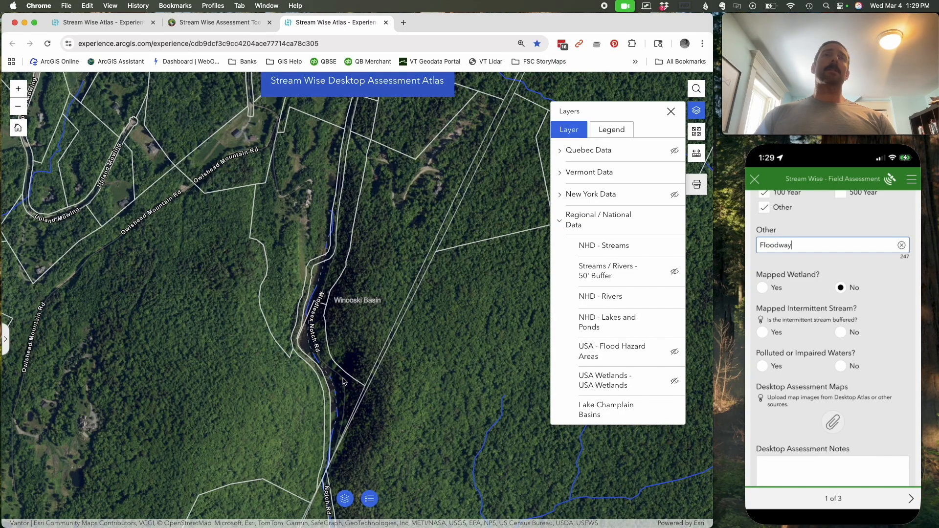
click(674, 298)
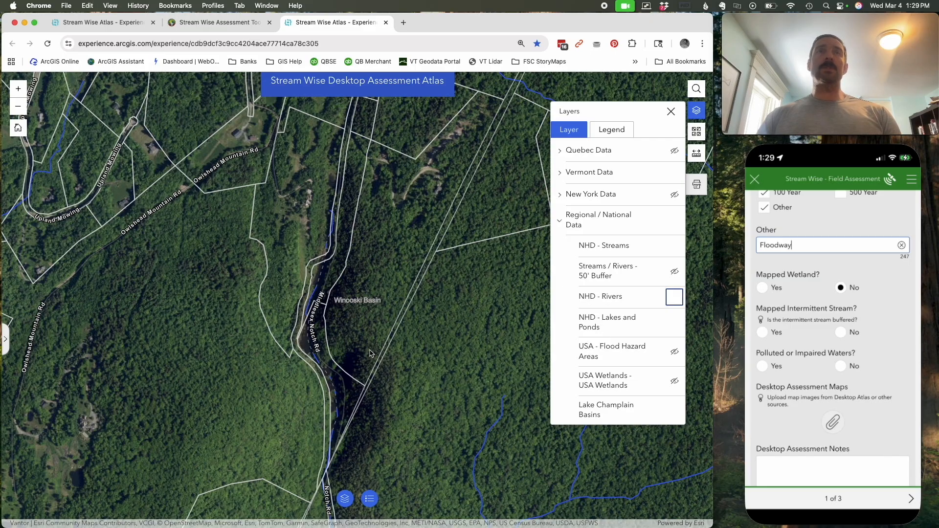
scroll(304, 325, down, 4)
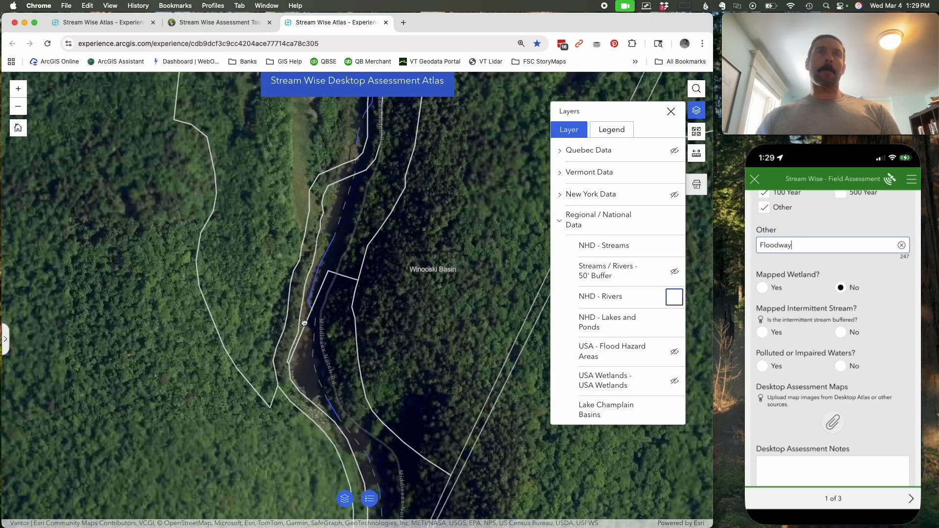
scroll(301, 335, down, 3)
scroll(292, 345, up, 4)
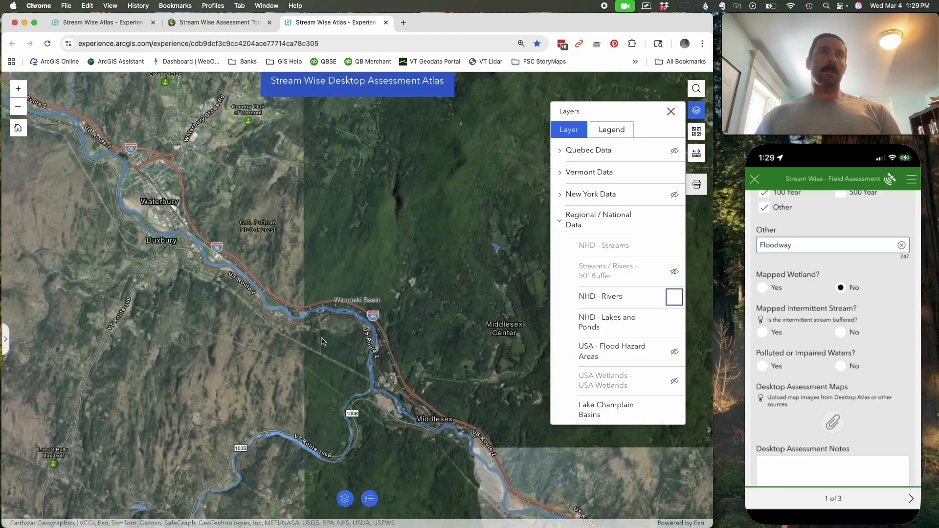
- Return the map to the Waterbury parcel beside the Winooski River and answer No to Mapped Intermittent Stream
click(169, 196)
drag(169, 194, 314, 274)
drag(186, 229, 382, 317)
drag(174, 222, 407, 369)
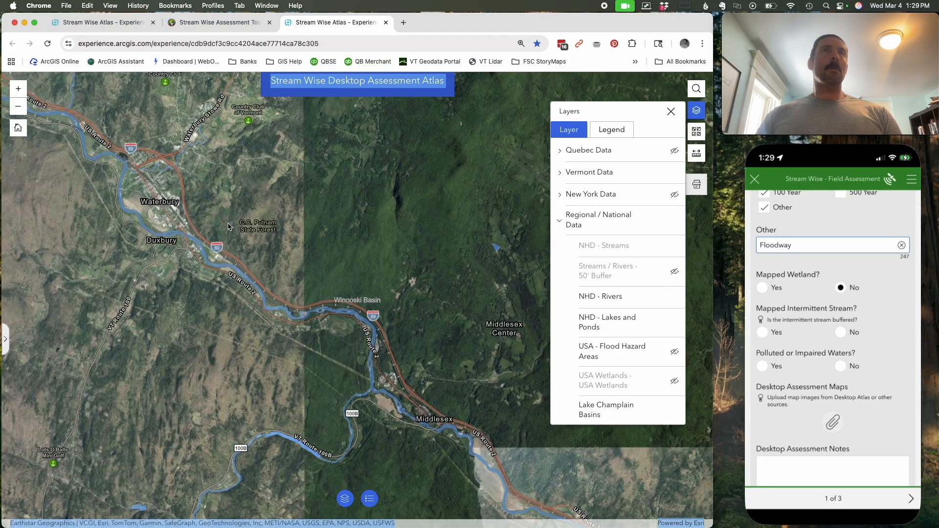
drag(171, 227, 425, 335)
scroll(425, 336, up, 3)
scroll(424, 337, up, 5)
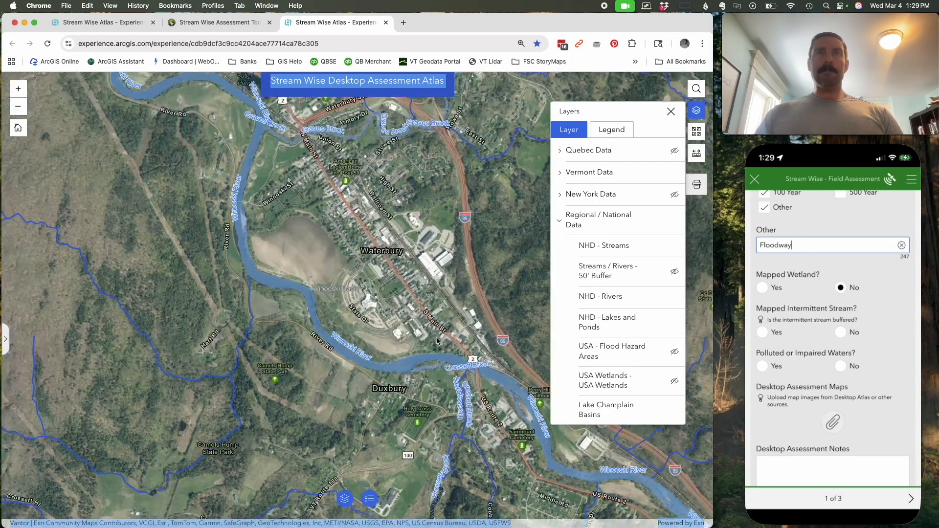
scroll(366, 348, up, 1)
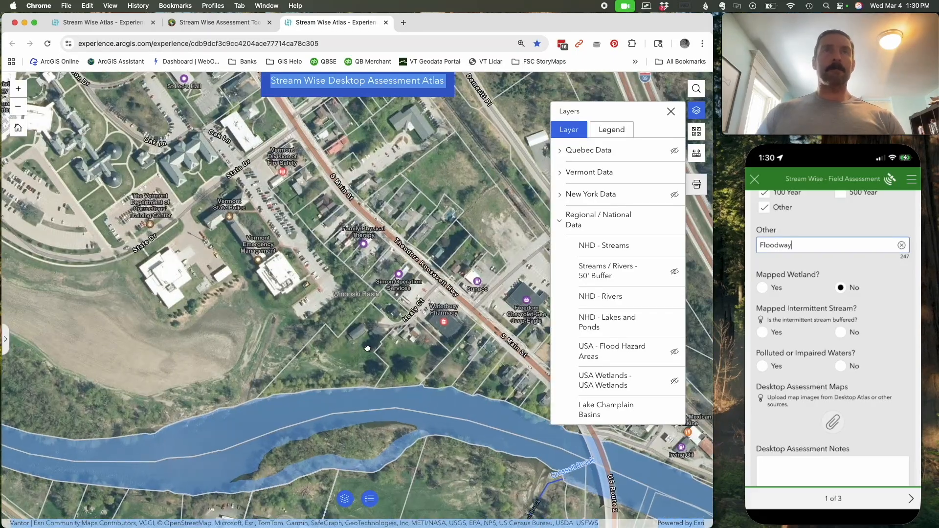
drag(367, 346, 352, 280)
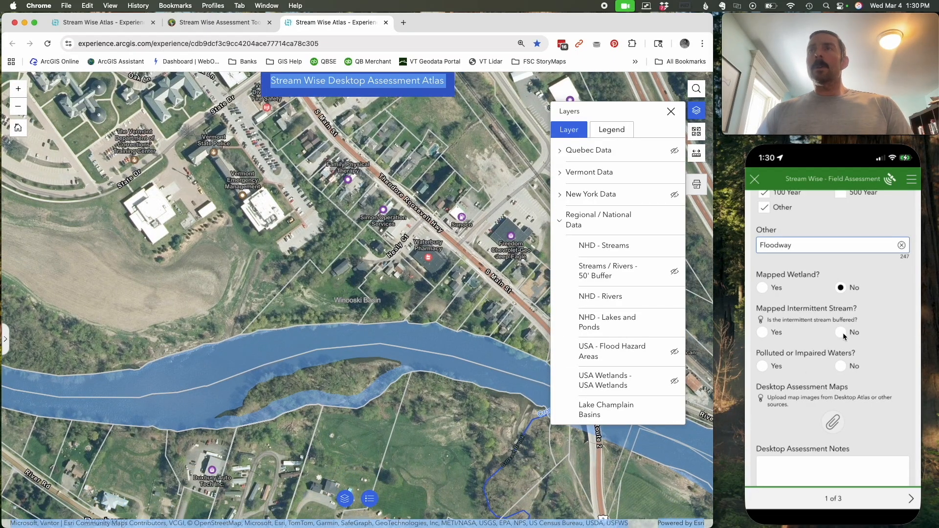
click(843, 336)
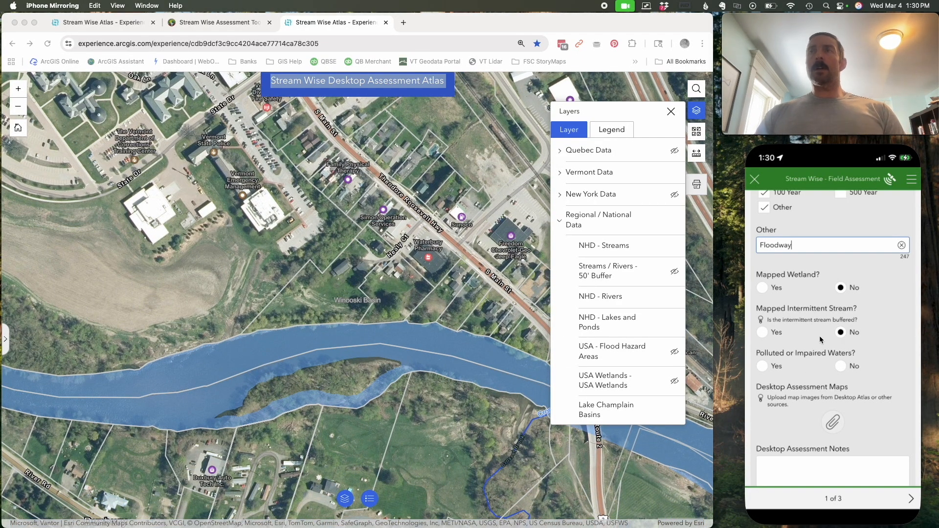
- Show the VT - Priority Stream/River layer within Vermont Data and hide the Regional / National Data group
click(561, 177)
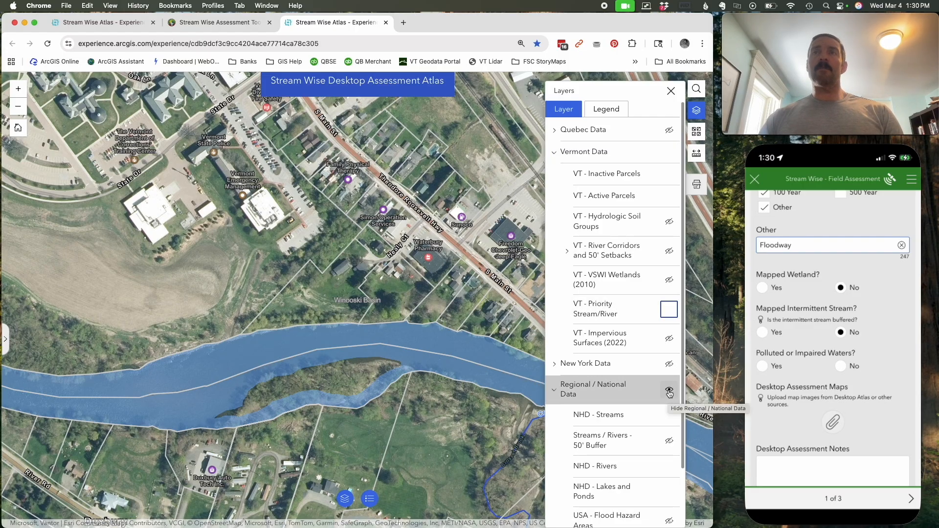
click(669, 390)
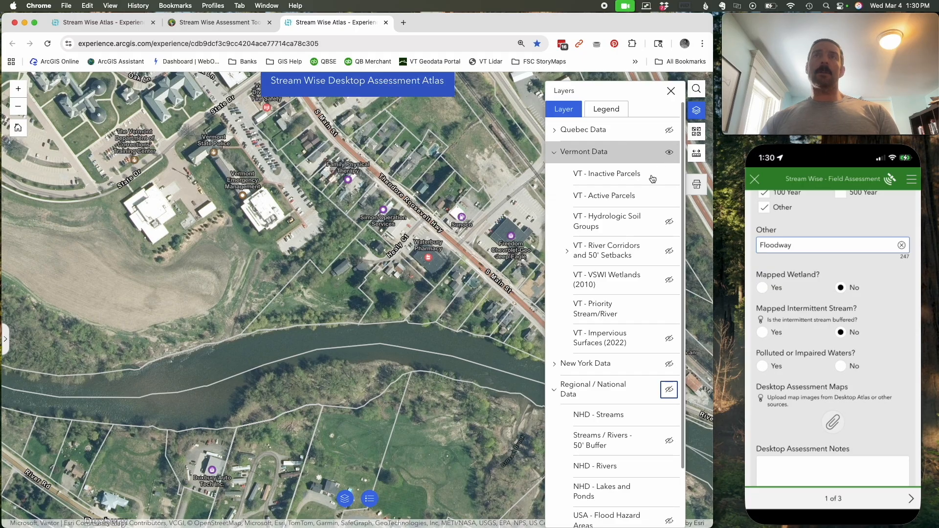
scroll(388, 369, down, 2)
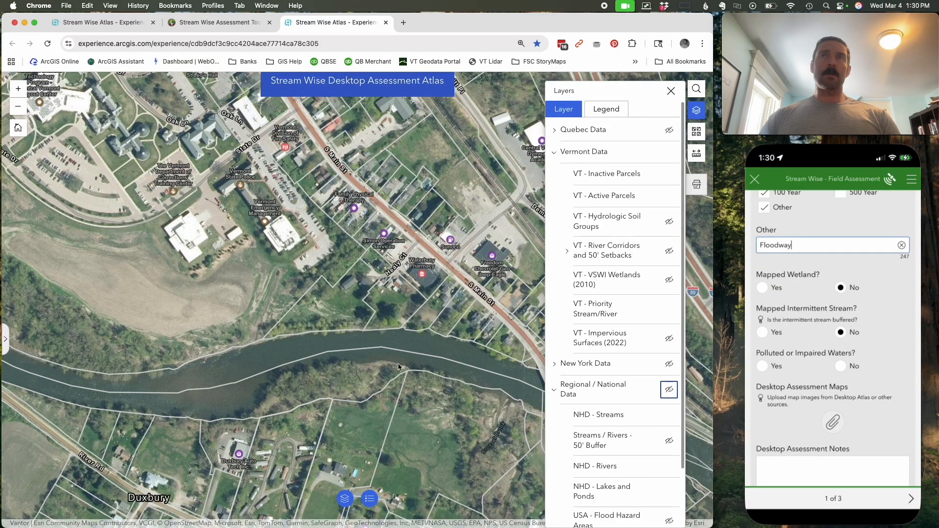
- Temporarily hide the VT - Active Parcels layer to inspect the river for priority waters, and answer No to Polluted or Impaired Waters
click(669, 197)
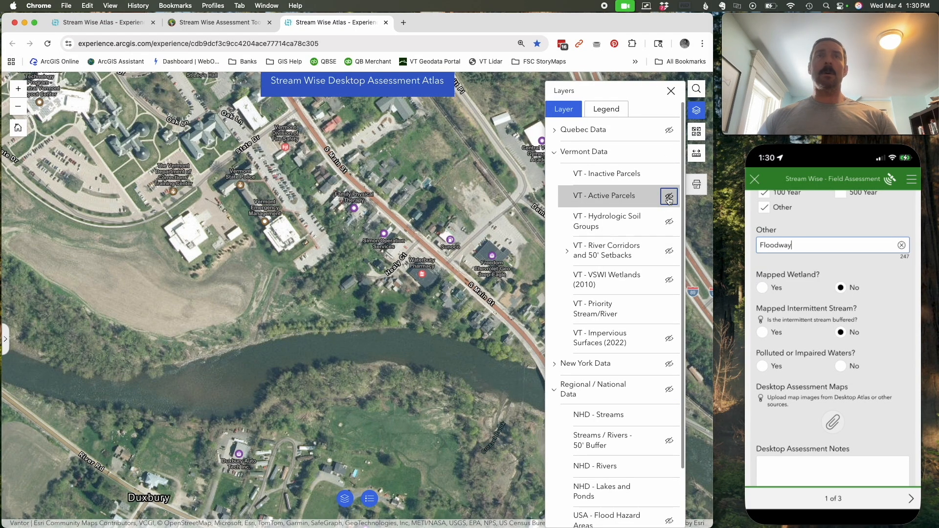
click(669, 197)
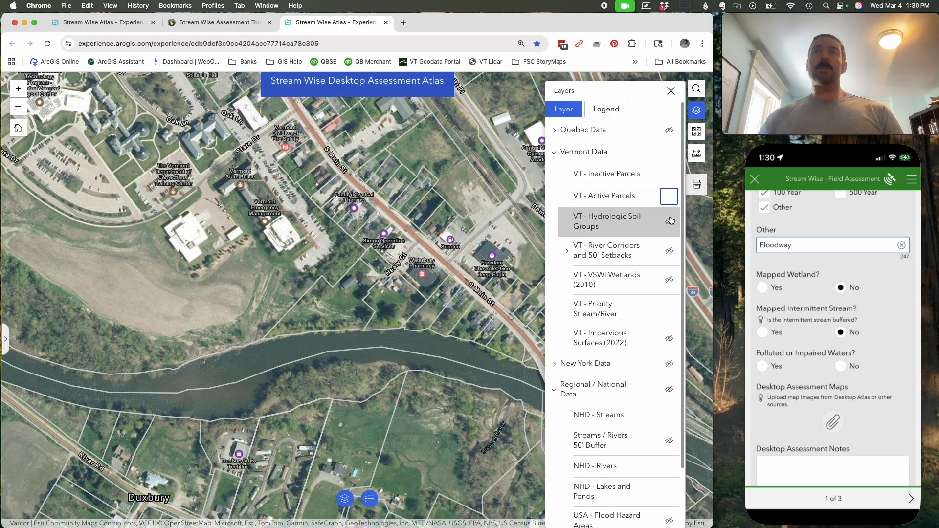
click(842, 369)
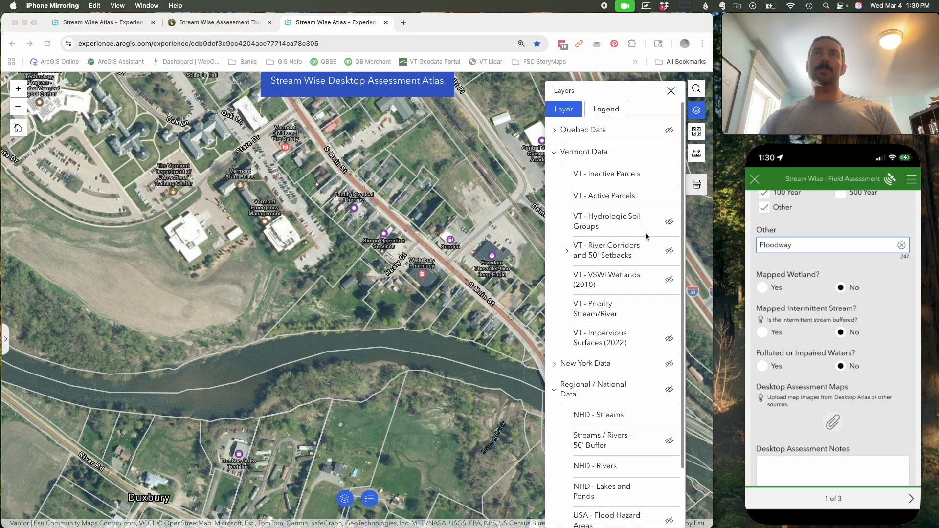
- Hide the VT - Active Parcels layer and examine the priority stream record for the mapped reach along Little River Rd
click(669, 197)
click(669, 196)
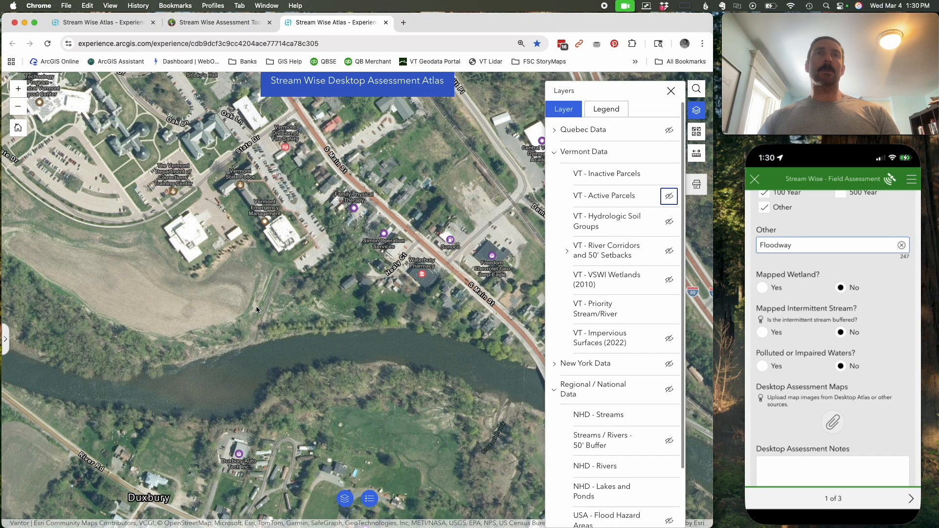
scroll(256, 306, down, 5)
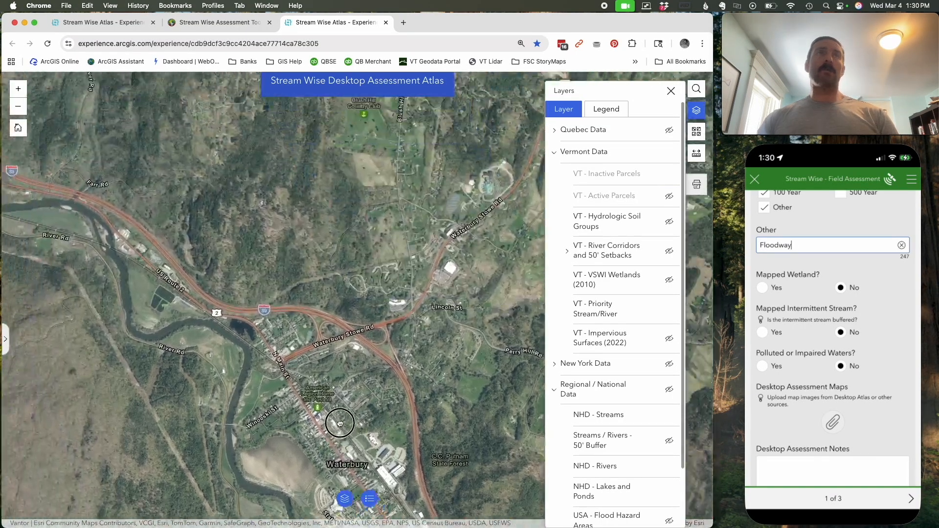
drag(340, 423, 342, 429)
drag(188, 175, 336, 342)
drag(172, 172, 413, 375)
scroll(414, 247, up, 5)
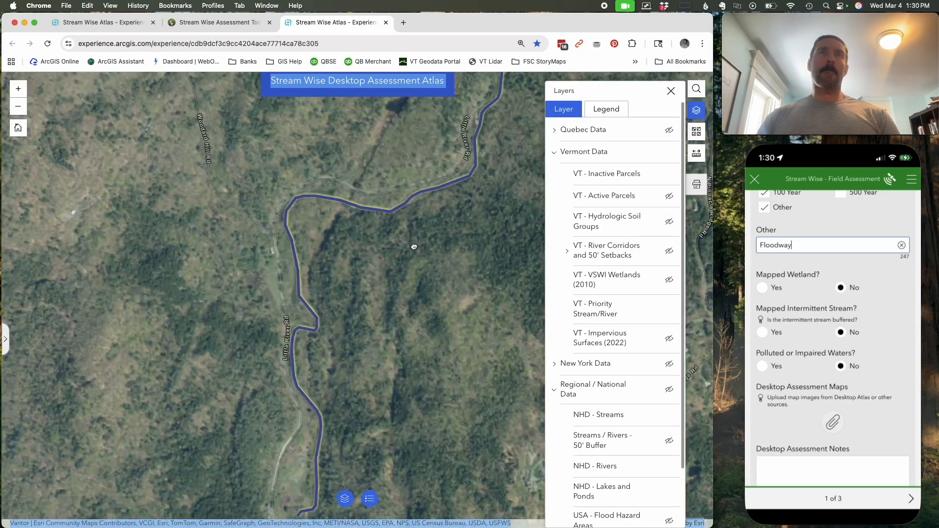
click(395, 212)
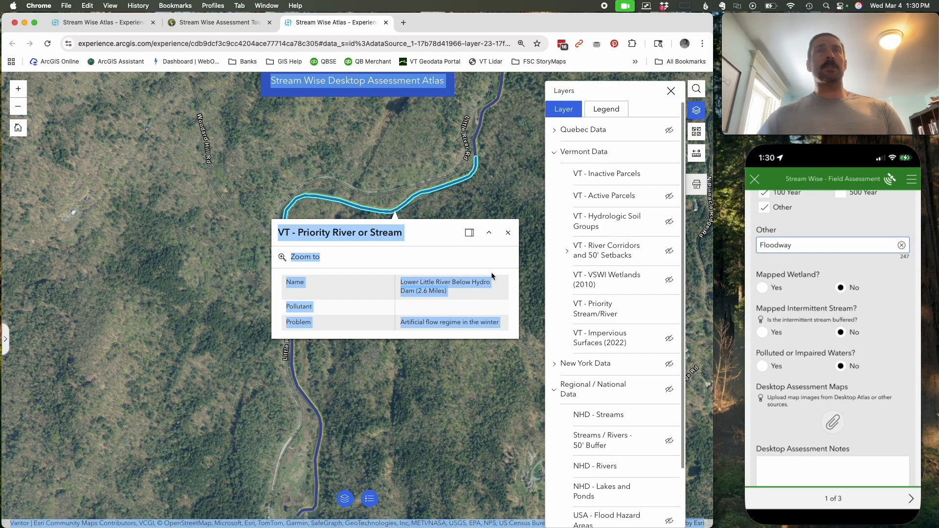
click(508, 232)
- Return the map to the Waterbury parcel beside the Winooski River and show the VT - Active Parcels layer again
scroll(478, 320, down, 5)
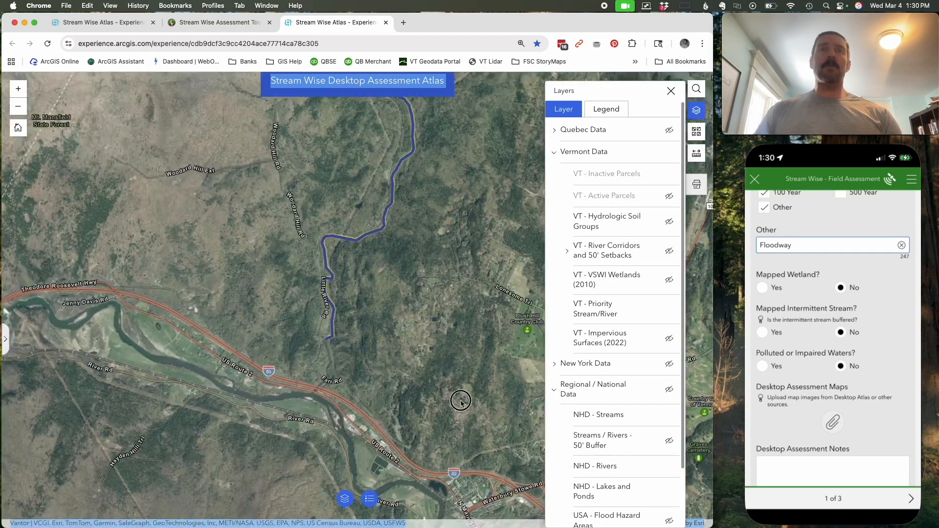
drag(461, 401, 324, 199)
drag(447, 435, 404, 286)
scroll(385, 320, up, 5)
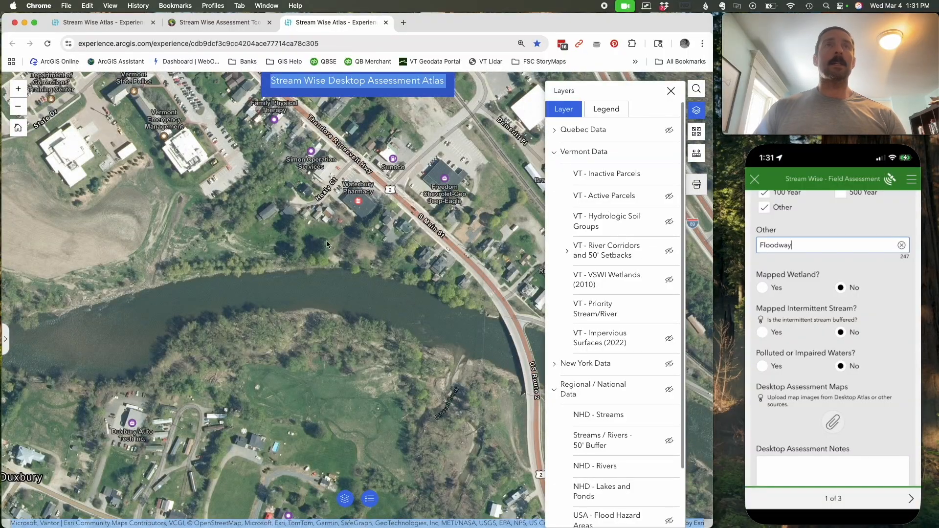
drag(329, 241, 430, 289)
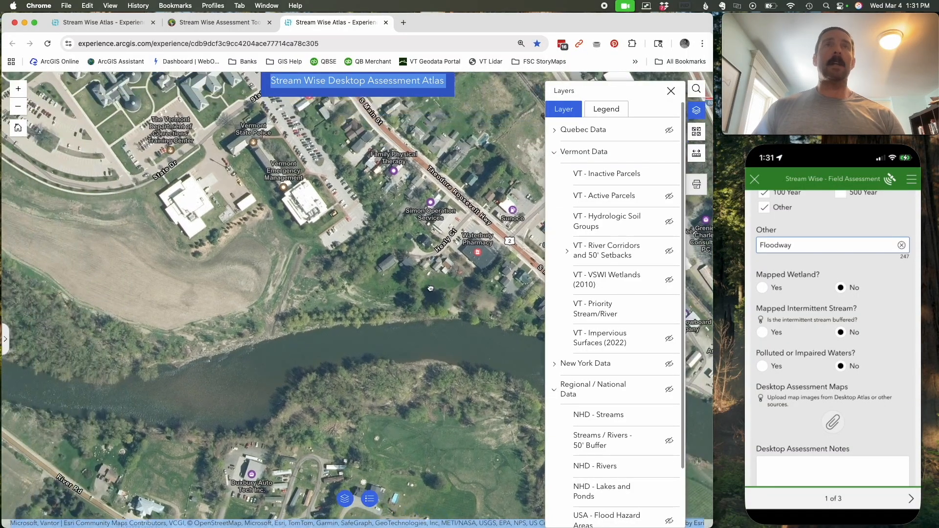
click(669, 196)
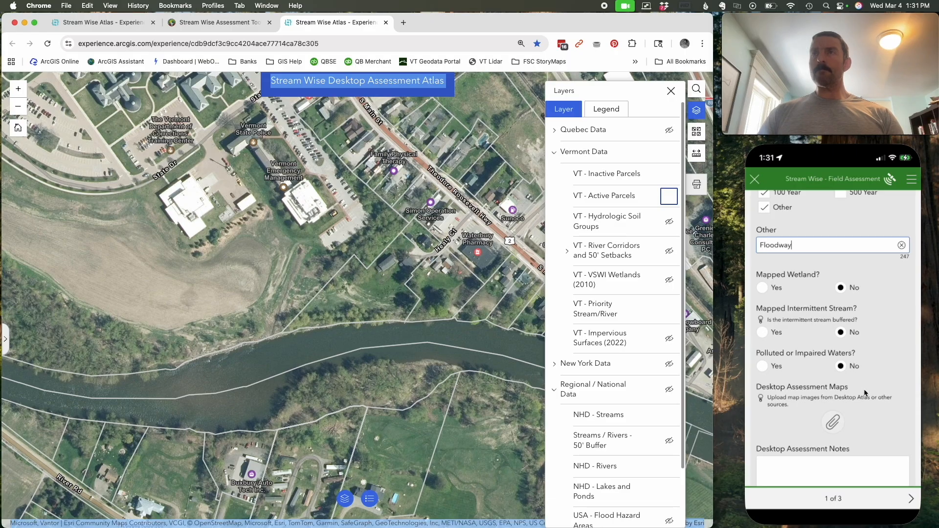
click(869, 334)
click(673, 93)
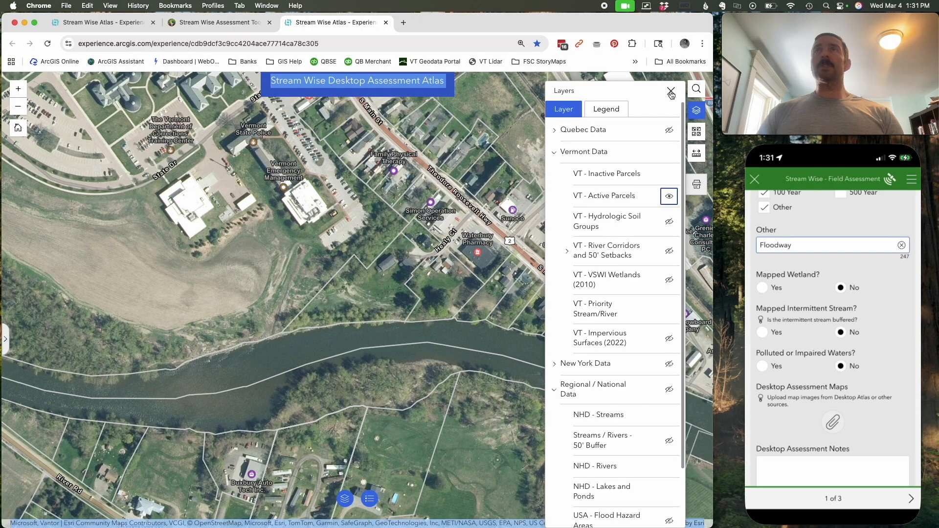
- Frame the riverside parcel more closely on the map and show the VT - Hydrologic Soil Groups layer within Vermont Data
scroll(378, 248, up, 2)
scroll(377, 249, up, 1)
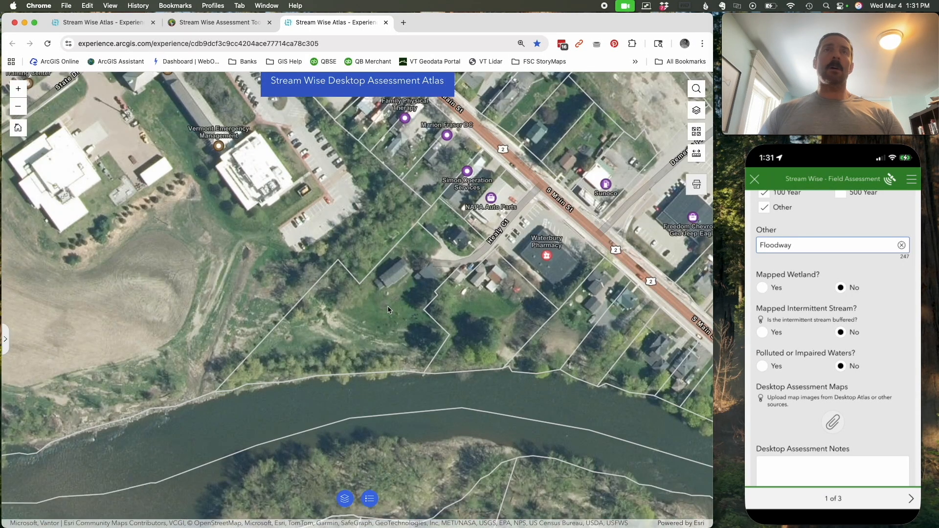
drag(388, 305, 377, 251)
click(695, 113)
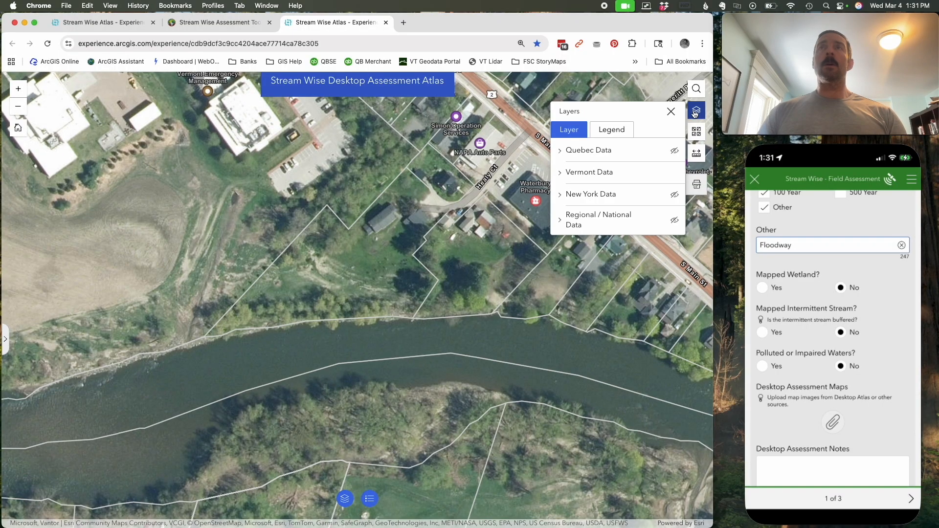
click(570, 173)
click(674, 243)
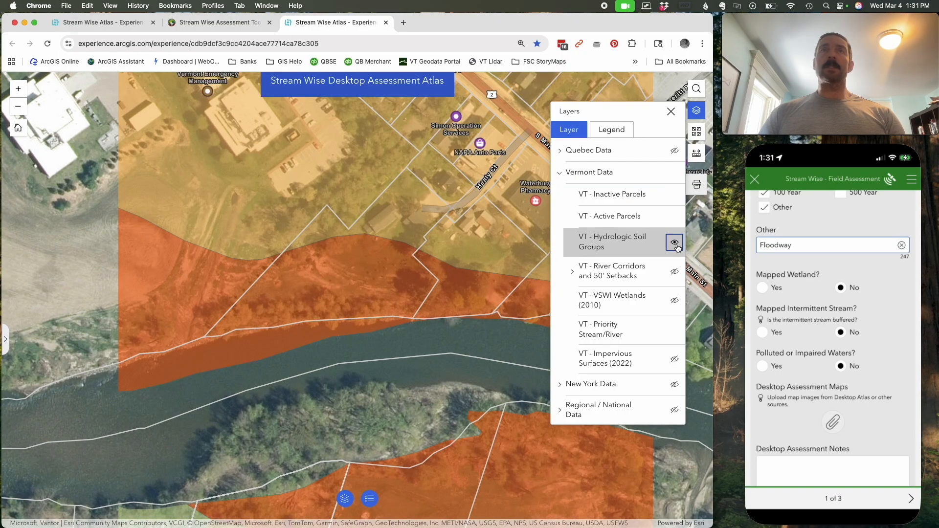
- Print the parcel view with its hydrologic soil groups as a Stream Wise assessment map
click(670, 112)
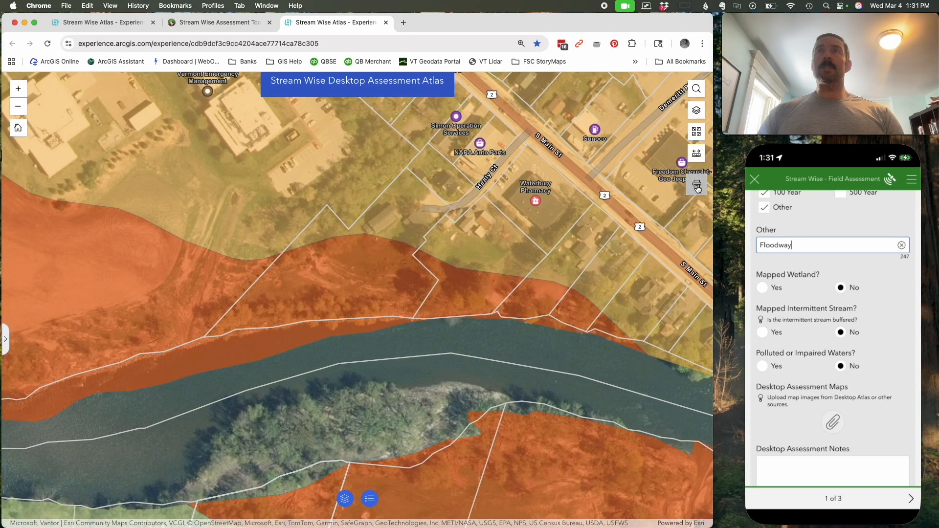
click(695, 185)
click(655, 240)
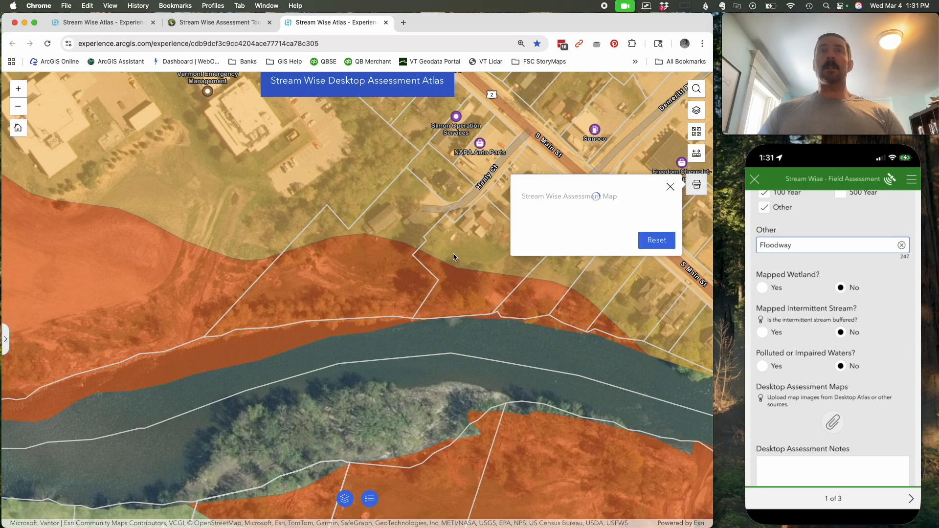
- Enter "Notes." as the Desktop Assessment Notes in the field assessment survey
drag(876, 398, 872, 264)
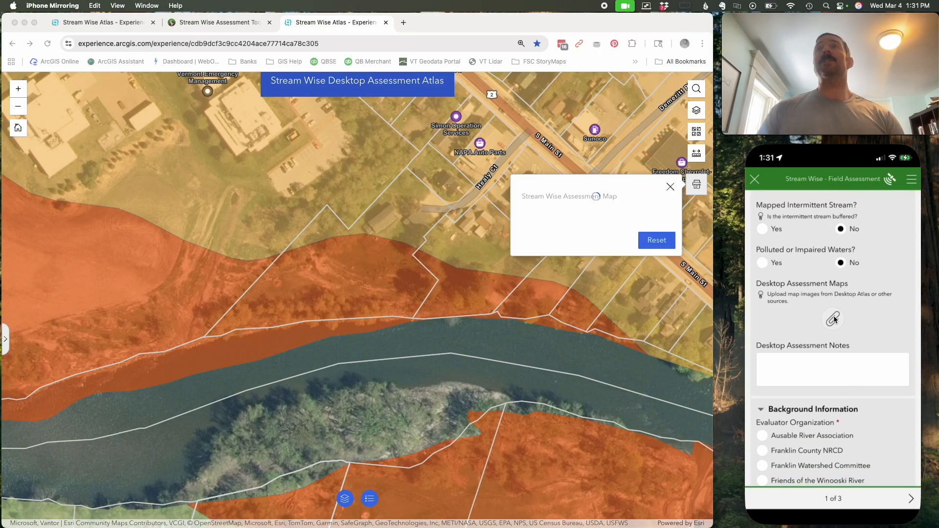
click(817, 359)
text(Notes.)
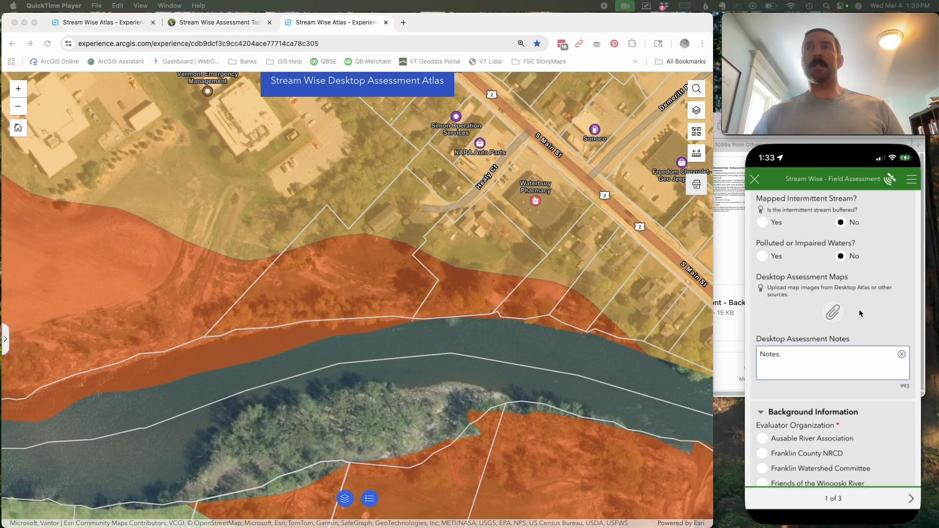
- Select Friends of the Winooski River as the Evaluator Organization in Background Information
drag(861, 394, 848, 217)
drag(875, 357, 879, 215)
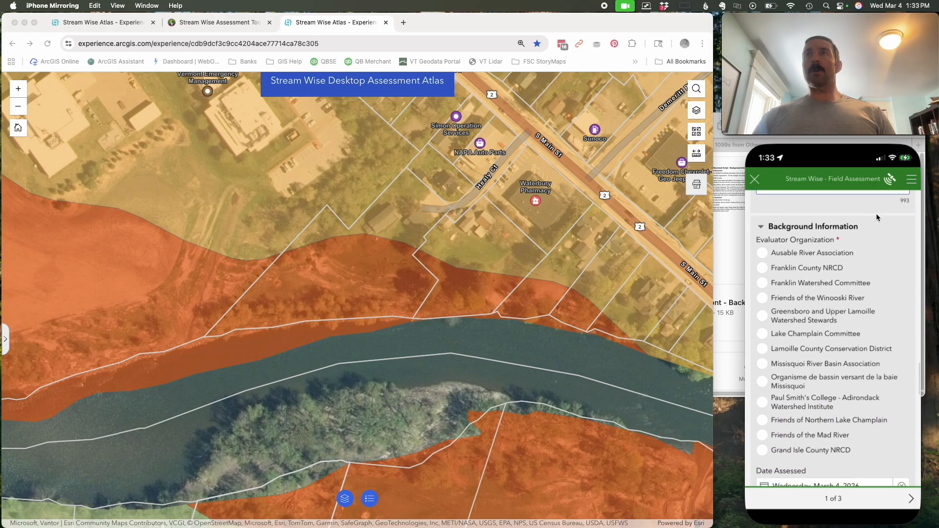
drag(872, 256, 873, 233)
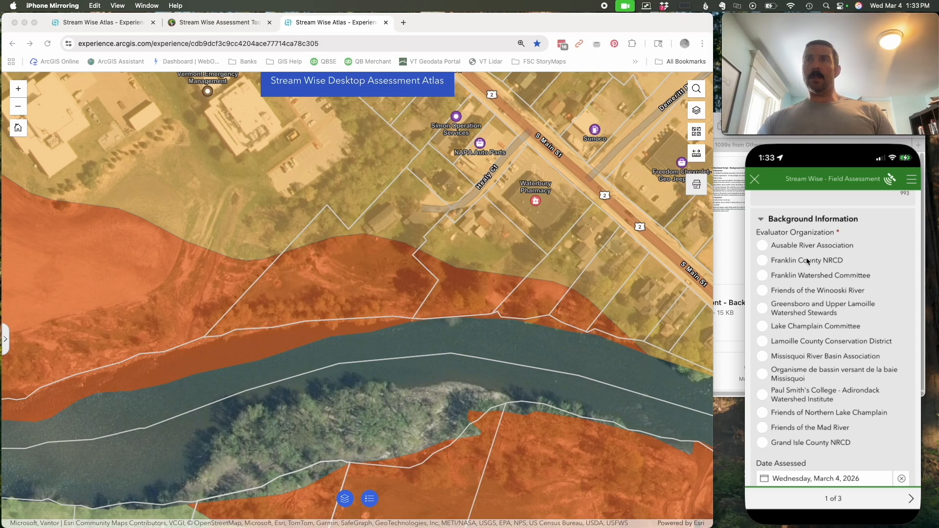
click(762, 291)
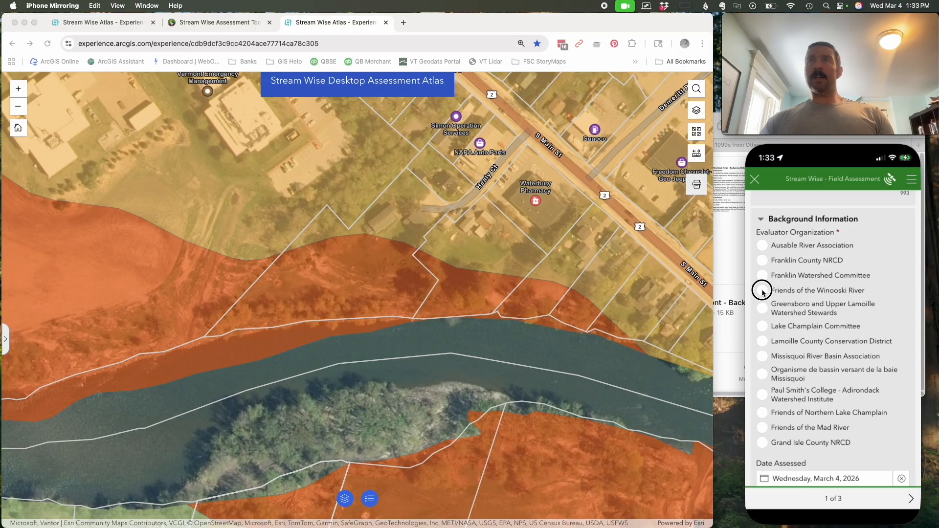
- Enter the property owner's full name in the Property Owner's Name field
drag(884, 422, 866, 291)
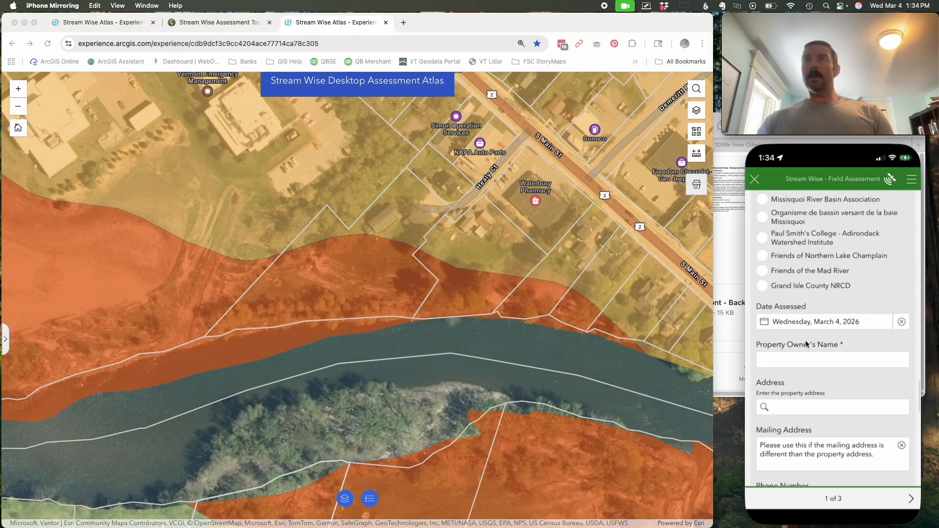
click(829, 361)
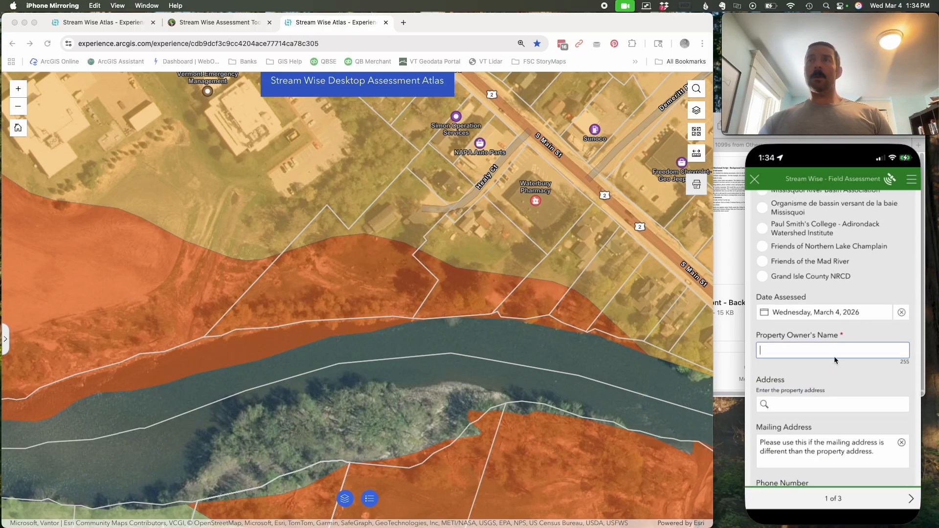
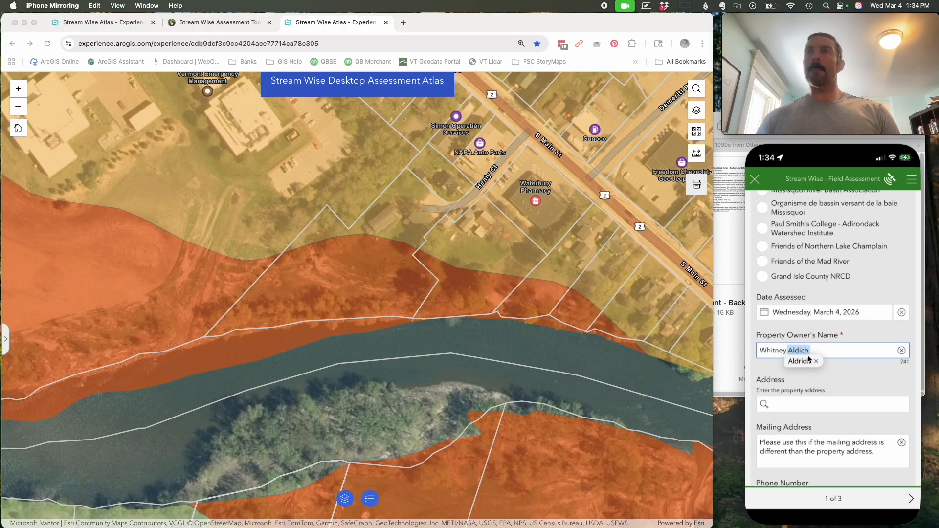
- Search for the property's street address in the Address field and choose the matching Waterbury, VT result
click(791, 403)
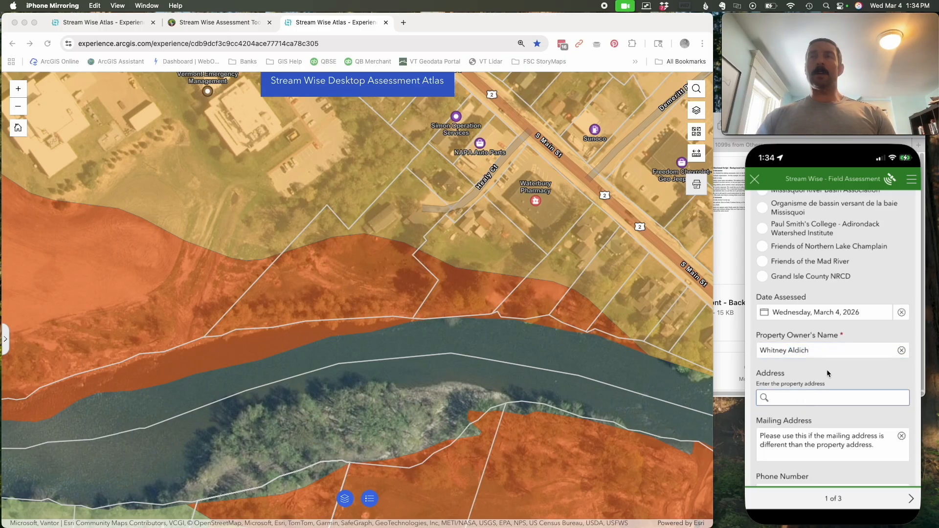
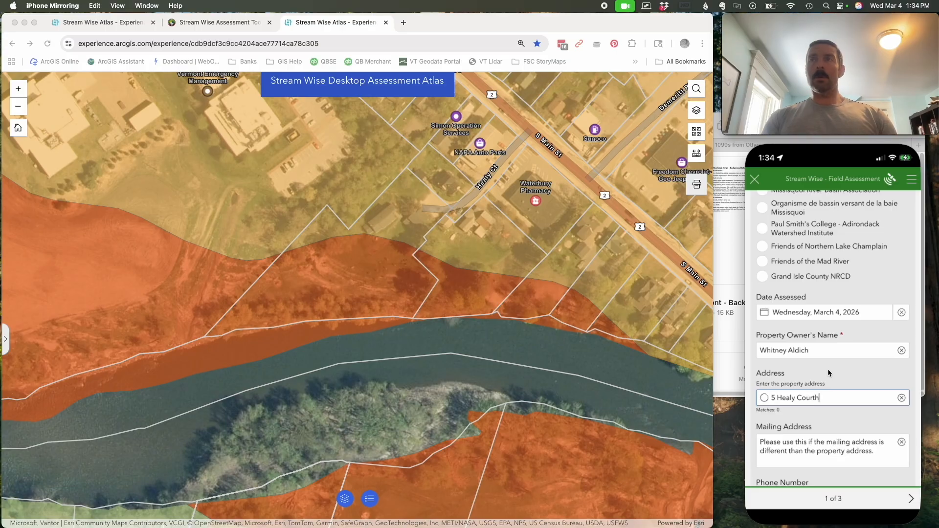
key(BackSpace)
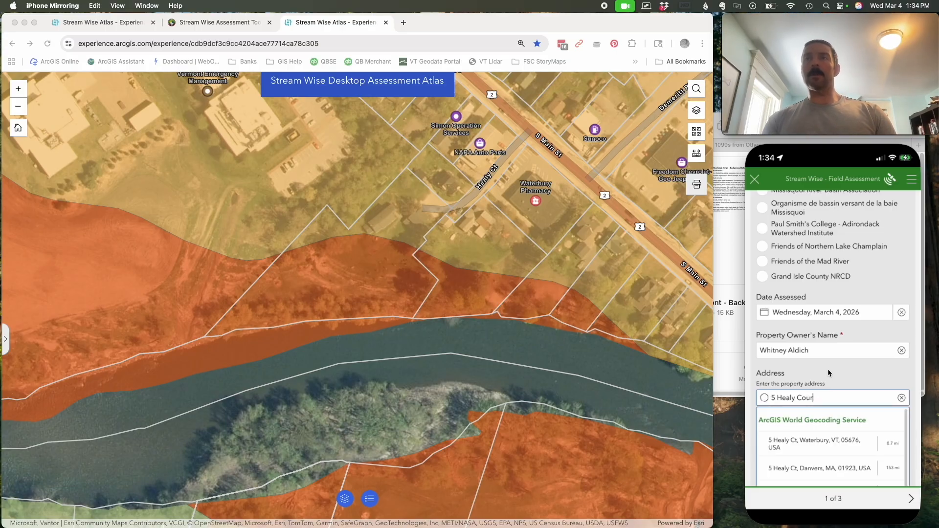
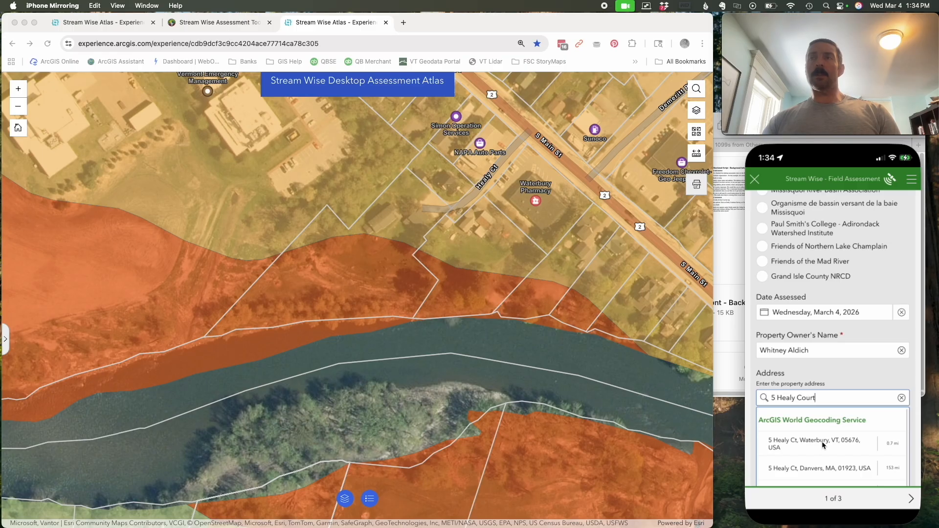
click(822, 442)
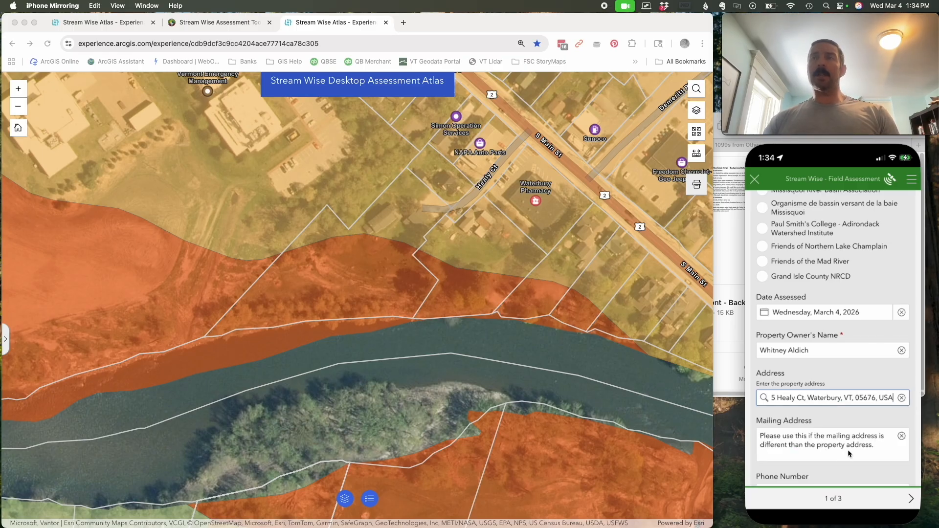
- Set Property Ownership to Owned and Property Occupancy to Year-Round
scroll(856, 416, down, 5)
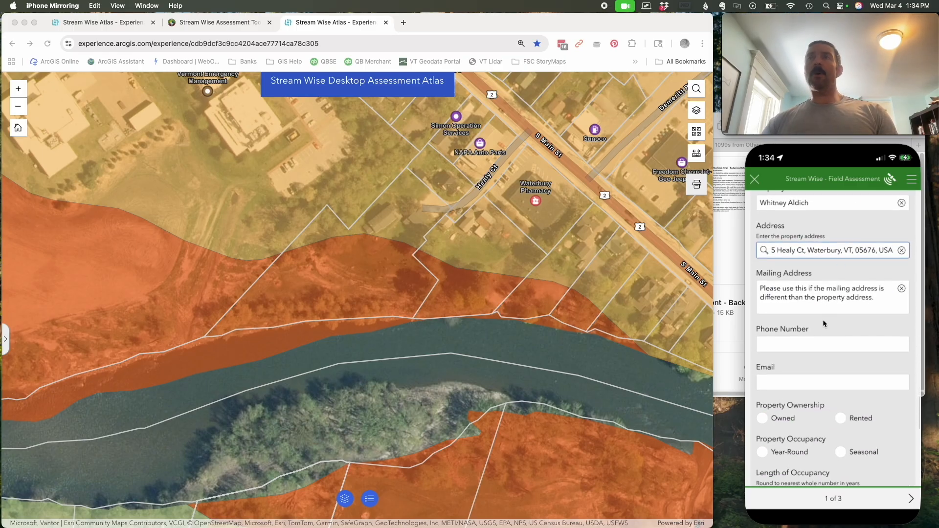
scroll(823, 322, down, 1)
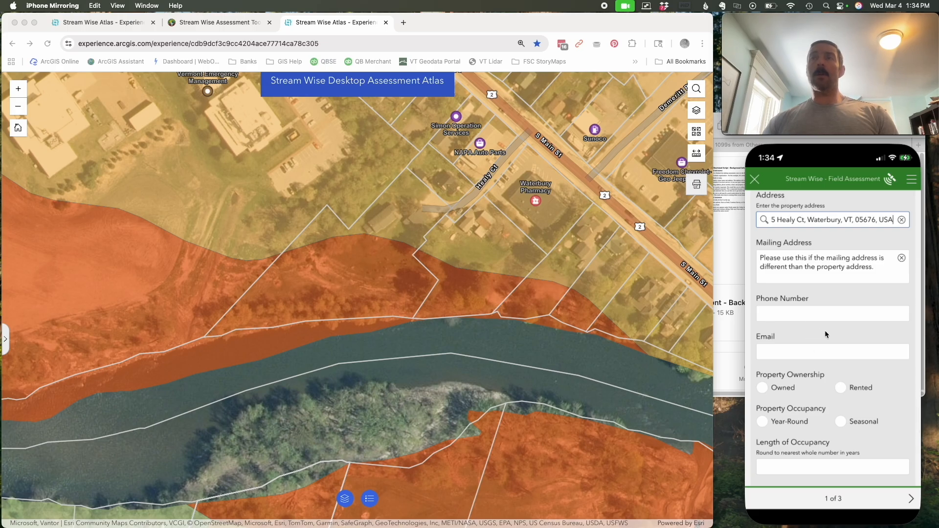
scroll(825, 334, down, 2)
click(762, 329)
click(763, 364)
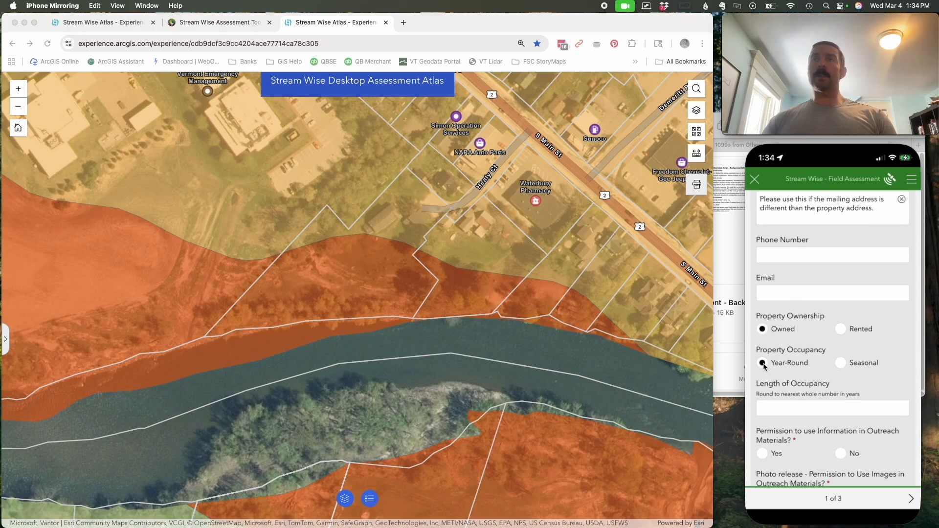
- Set Length of Occupancy to 10 years and answer Yes to both outreach permission questions for information and images
scroll(851, 352, down, 4)
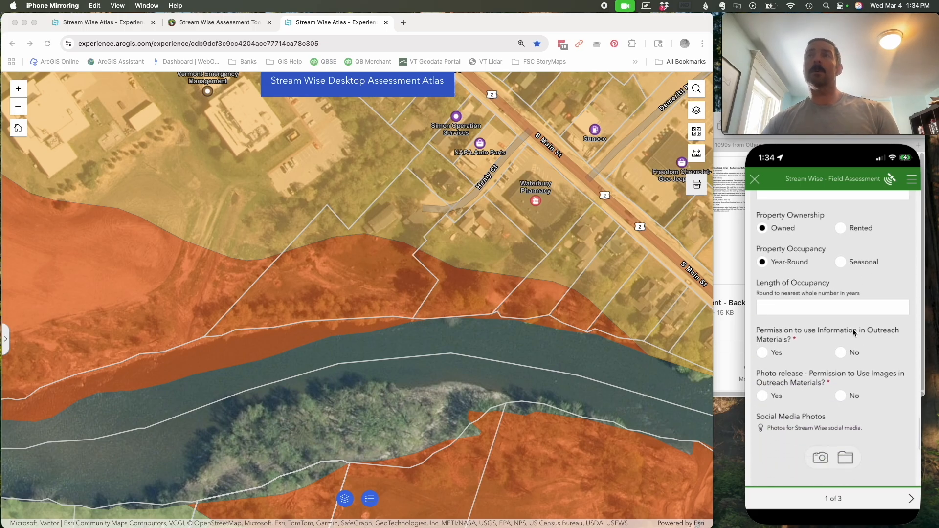
click(852, 304)
text(10)
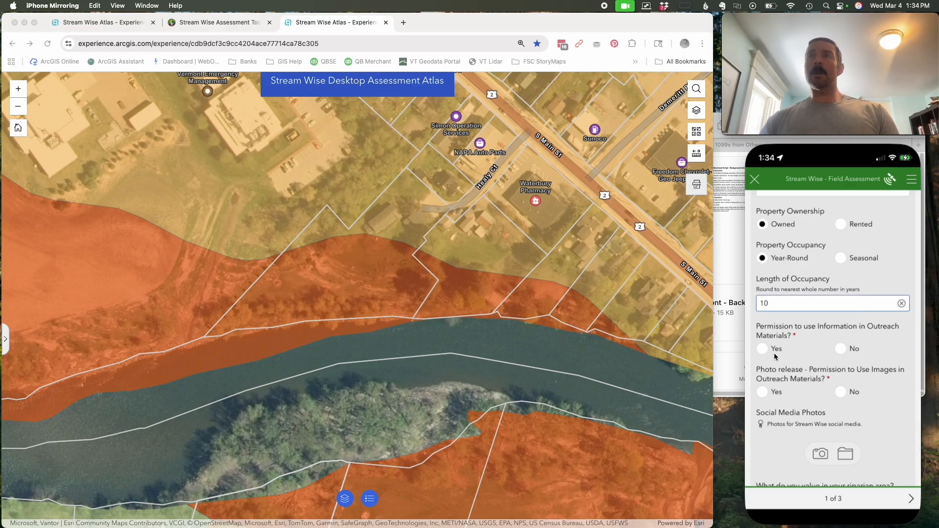
scroll(806, 343, down, 1)
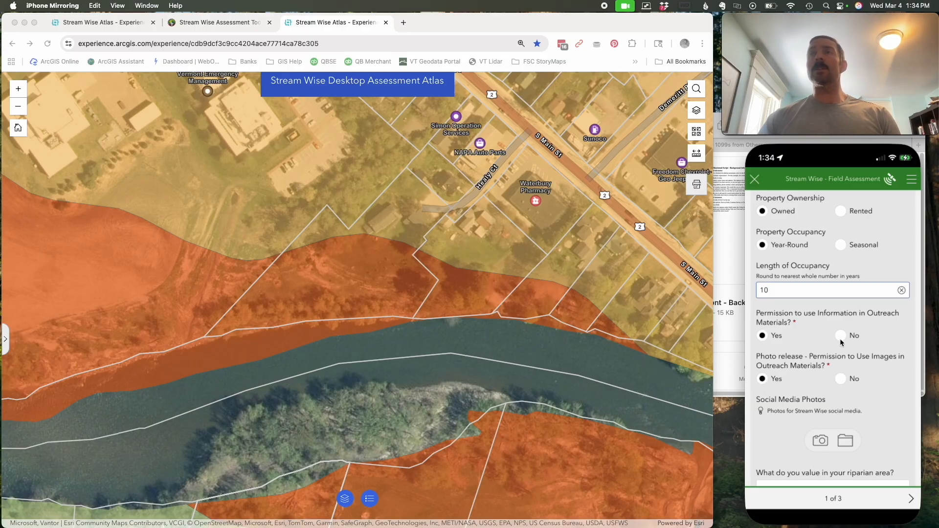
- Review the remaining background questions through Interested Neighbor(s) and save the survey in Drafts
scroll(874, 379, down, 5)
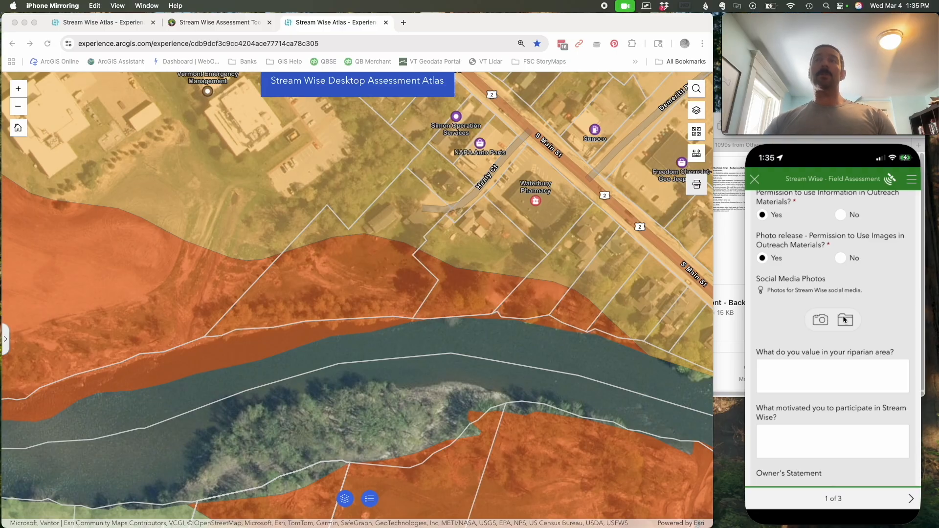
scroll(831, 313, down, 3)
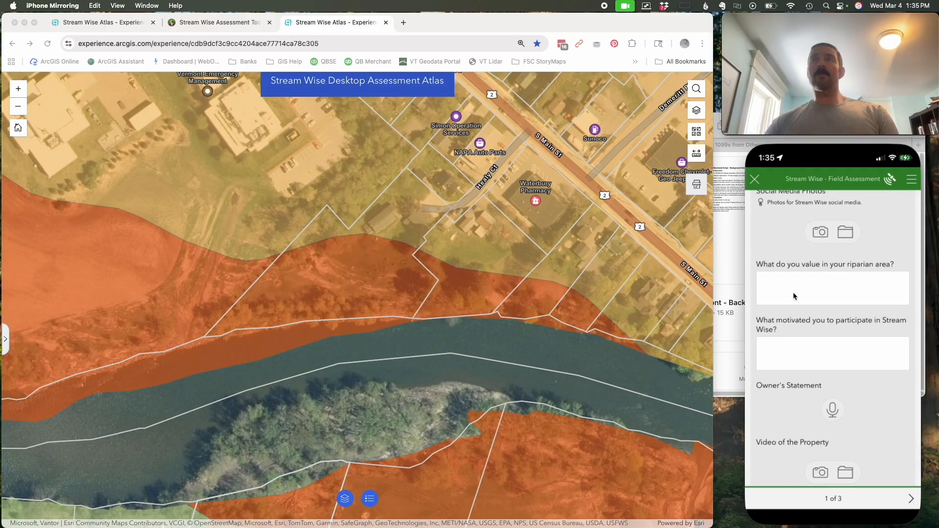
scroll(810, 298, down, 1)
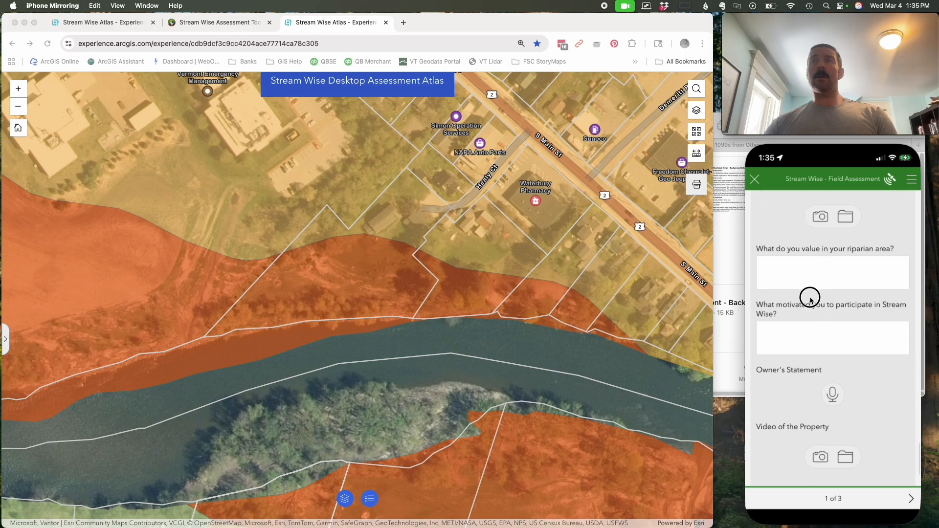
scroll(810, 293, down, 1)
scroll(876, 293, down, 2)
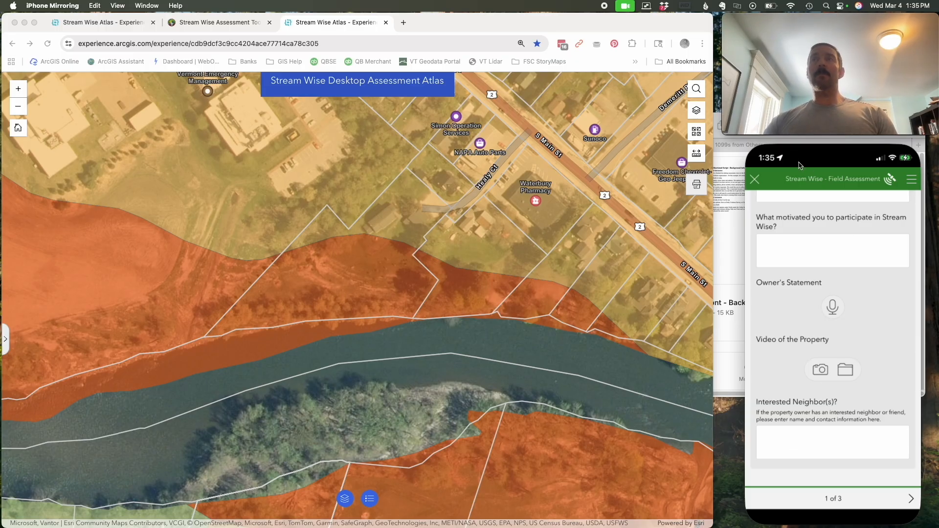
click(754, 180)
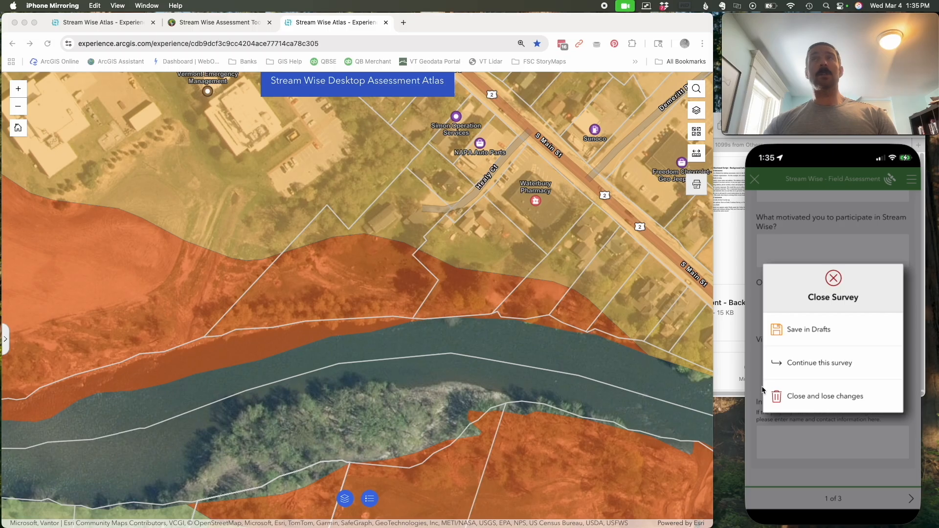
click(799, 332)
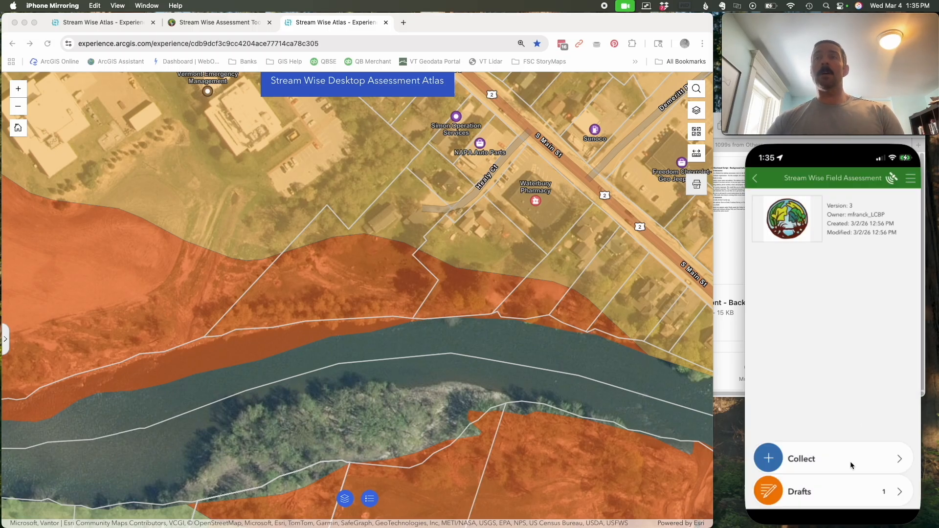
- Open the saved Friends of the Winooski River survey from the drafts list
click(830, 495)
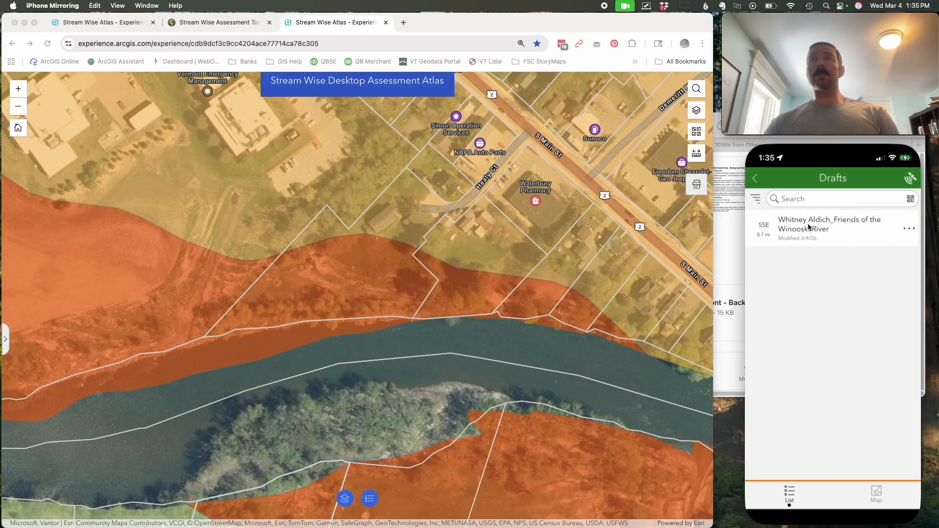
click(909, 229)
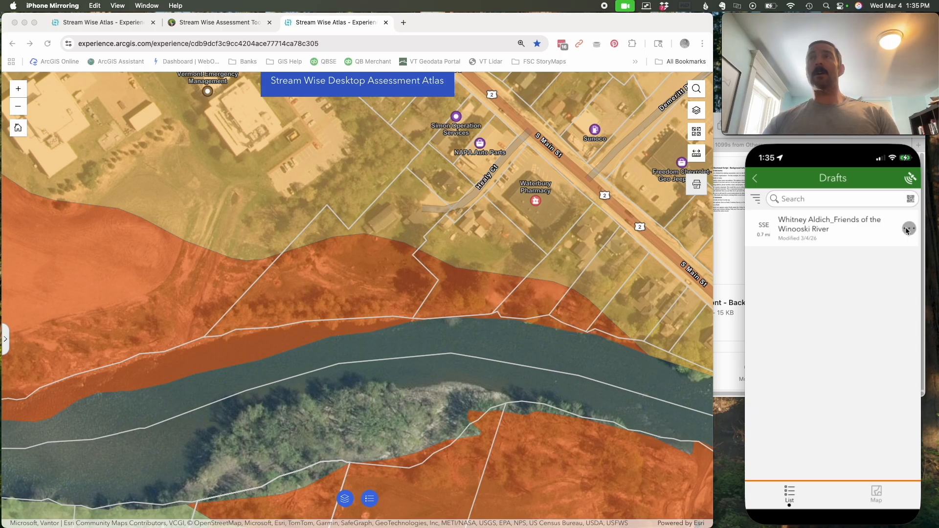
click(787, 226)
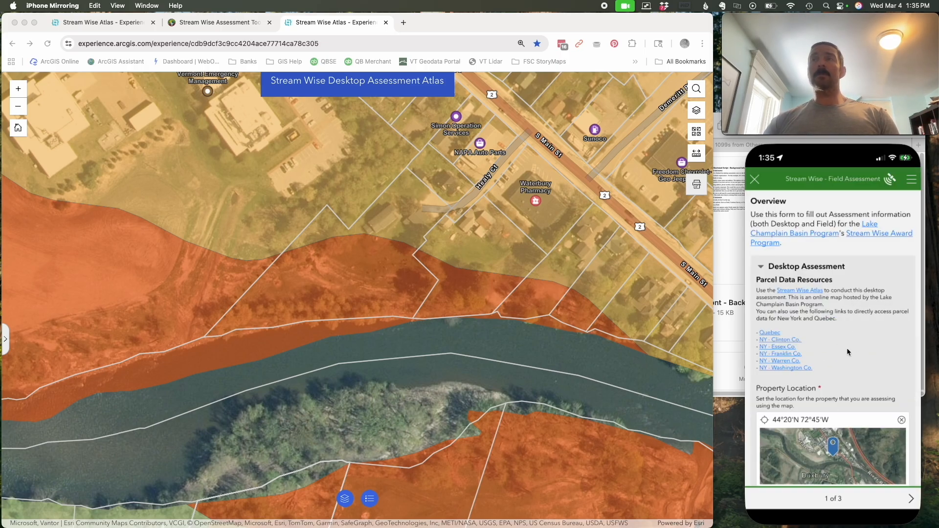
- Change the Basin to Boquet in the Desktop Assessment section and save the edited survey in Drafts
scroll(847, 348, down, 4)
scroll(866, 367, down, 2)
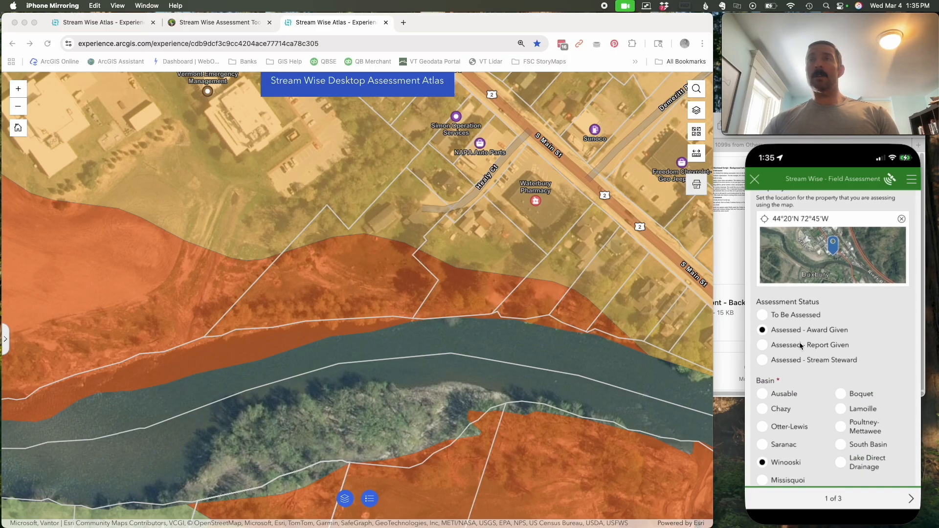
scroll(871, 323, down, 2)
click(841, 338)
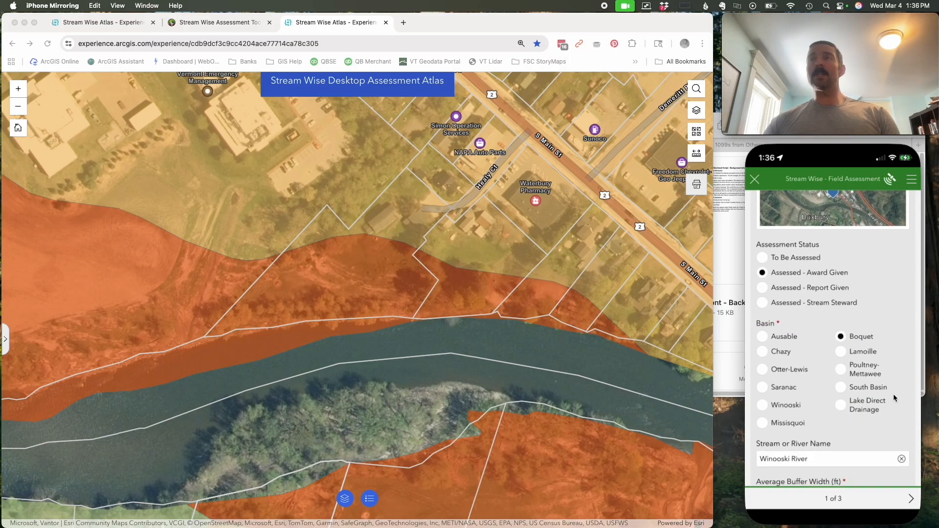
scroll(894, 398, down, 3)
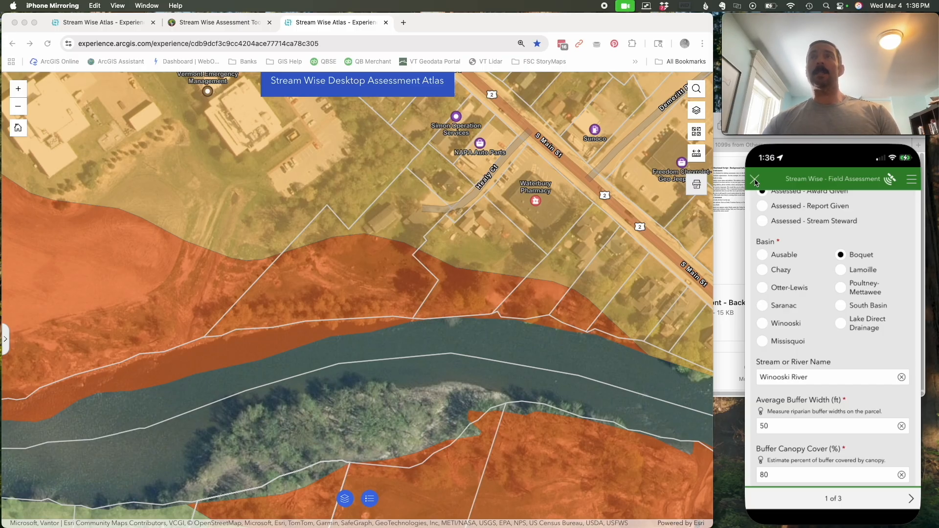
click(755, 181)
click(819, 327)
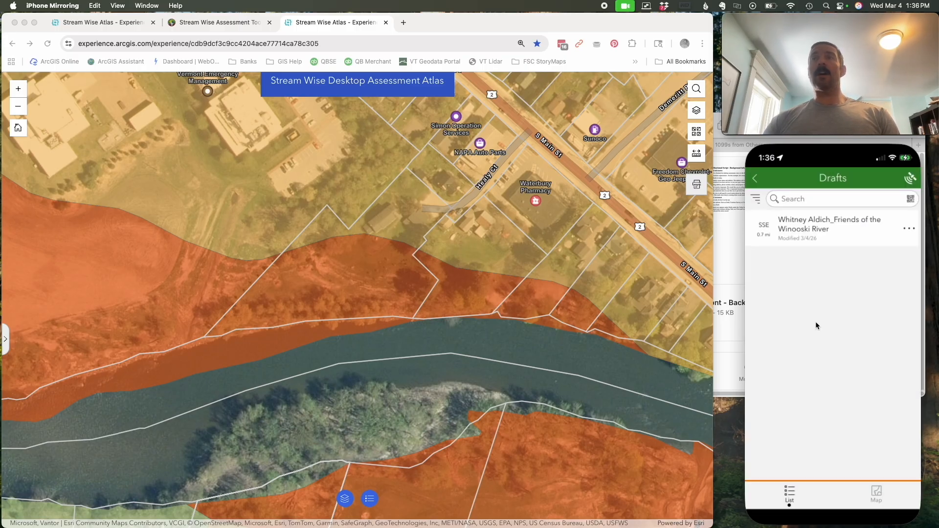
- Reopen the draft survey and view its Initial Field Assessment and Award Status pages
click(801, 220)
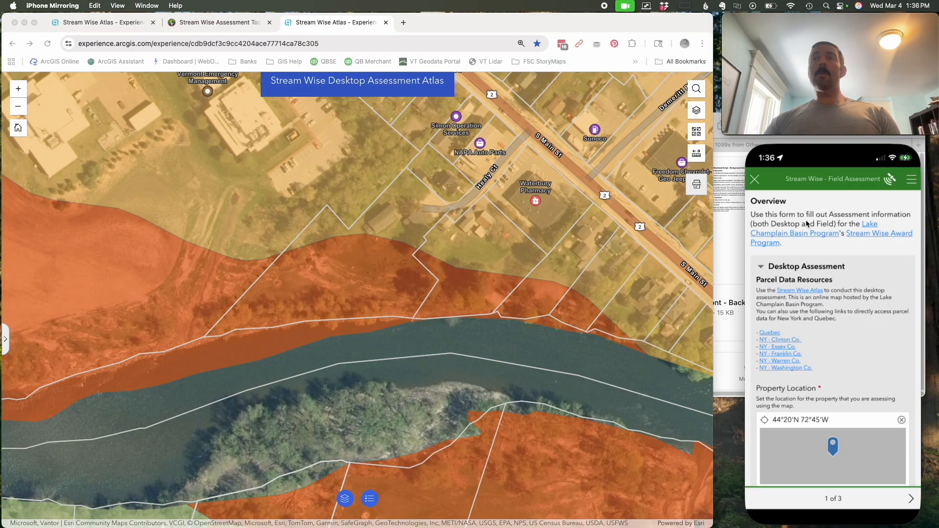
click(911, 499)
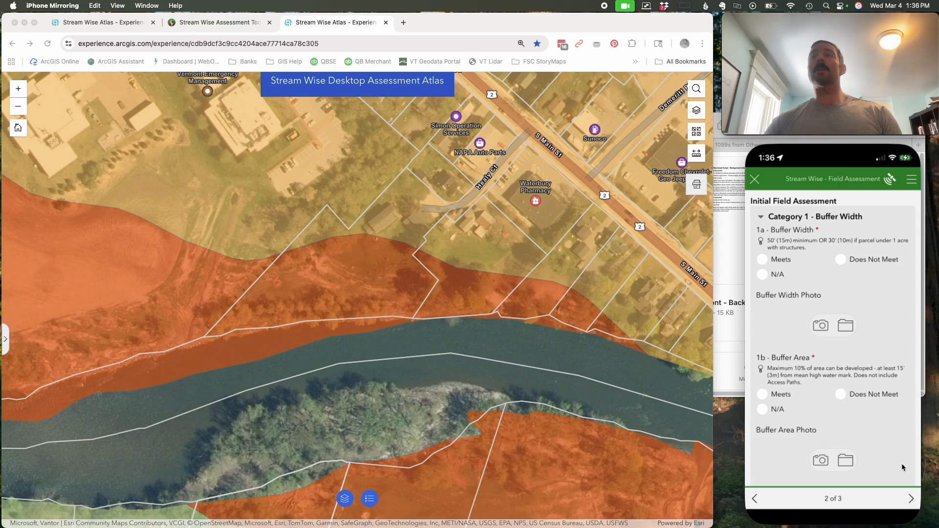
click(909, 499)
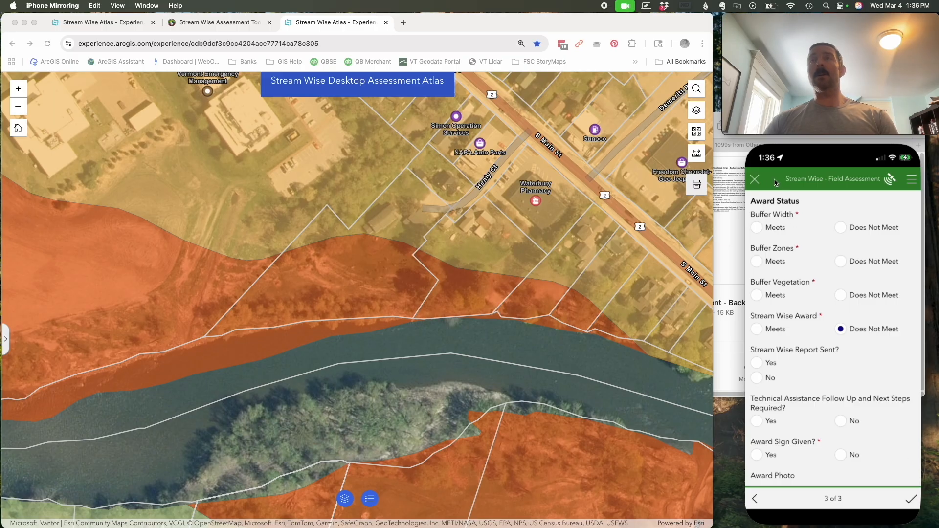
- Save the survey back to Drafts from the Award Status page and return to the survey's start page
click(756, 179)
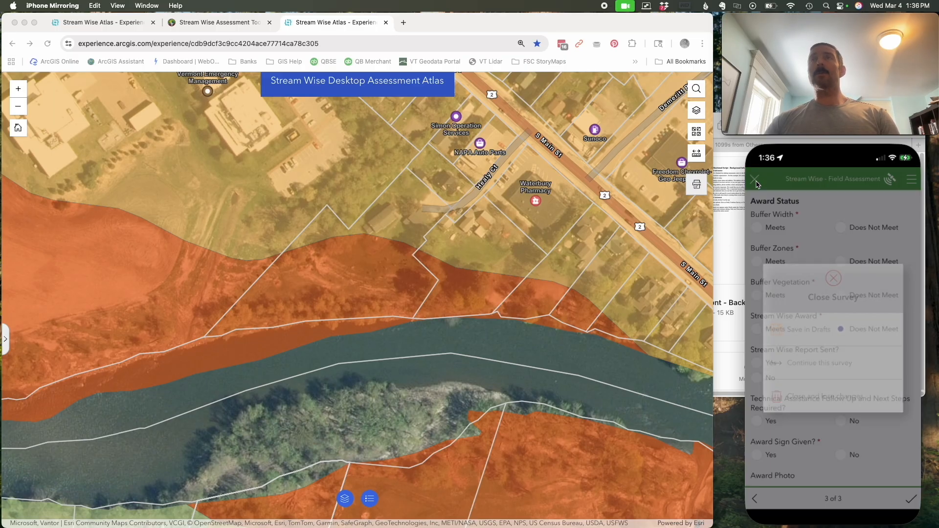
click(815, 330)
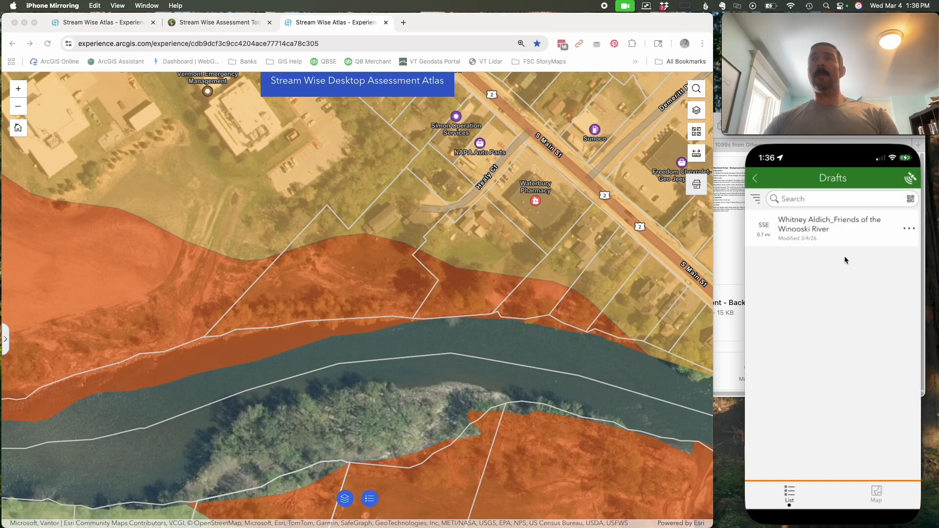
click(755, 180)
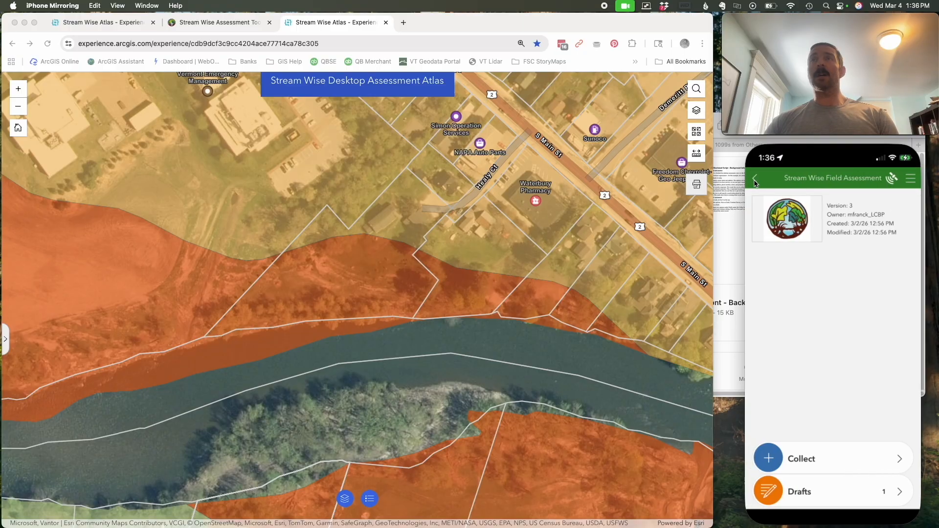